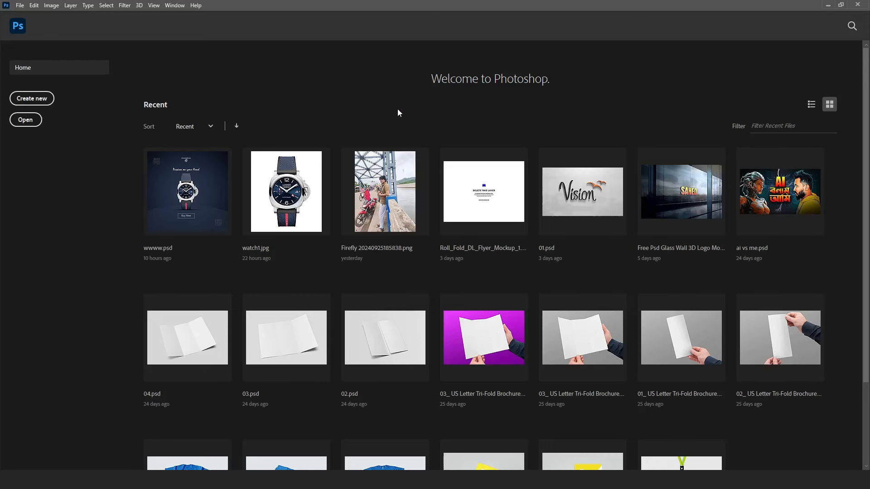
Step: Create a 9.14 × 9.14 cm RGB document at 300 pixels/inch with a white background and open watch1.jpg
{"action": "key", "text": "ctrl+n"}
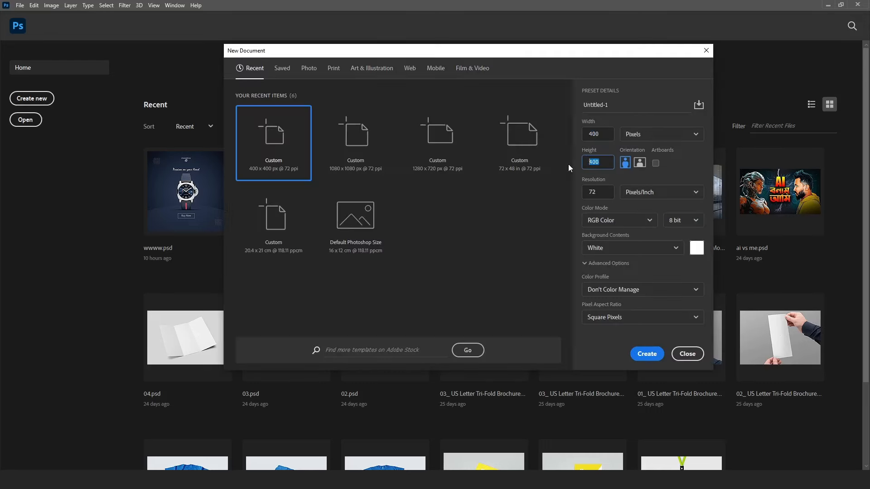
{"action": "key", "text": "Return"}
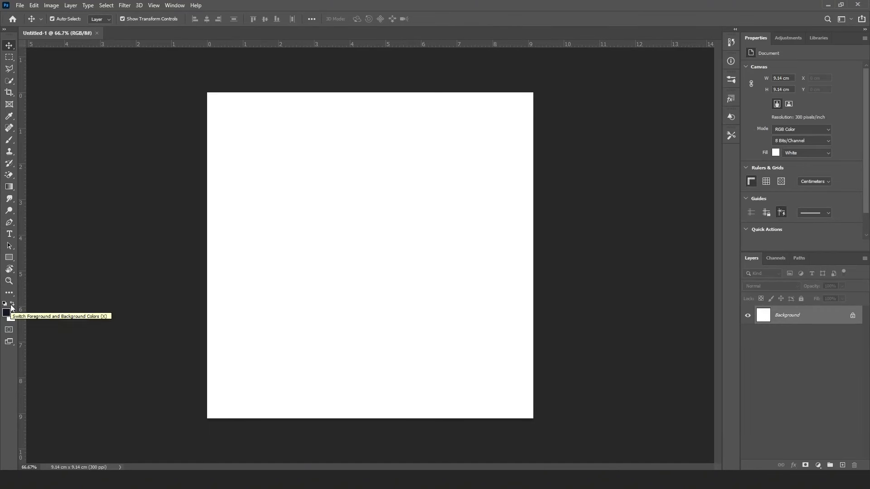
{"action": "left_click", "coordinate": [20, 5]}
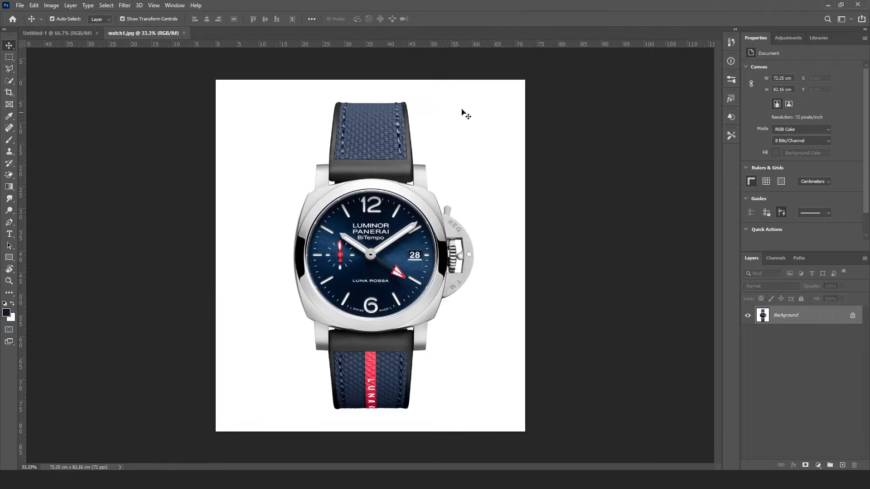
{"action": "left_click", "coordinate": [57, 33]}
{"action": "left_click", "coordinate": [143, 33]}
Step: Select only the watch in watch1.jpg and copy it into the new document
{"action": "left_click", "coordinate": [106, 6]}
{"action": "left_click", "coordinate": [113, 119]}
{"action": "left_click", "coordinate": [20, 5]}
{"action": "key", "text": "ctrl+c"}
{"action": "left_click", "coordinate": [57, 33]}
{"action": "key", "text": "ctrl+v"}
{"action": "scroll", "coordinate": [373, 219], "scroll_direction": "down", "scroll_amount": 10}
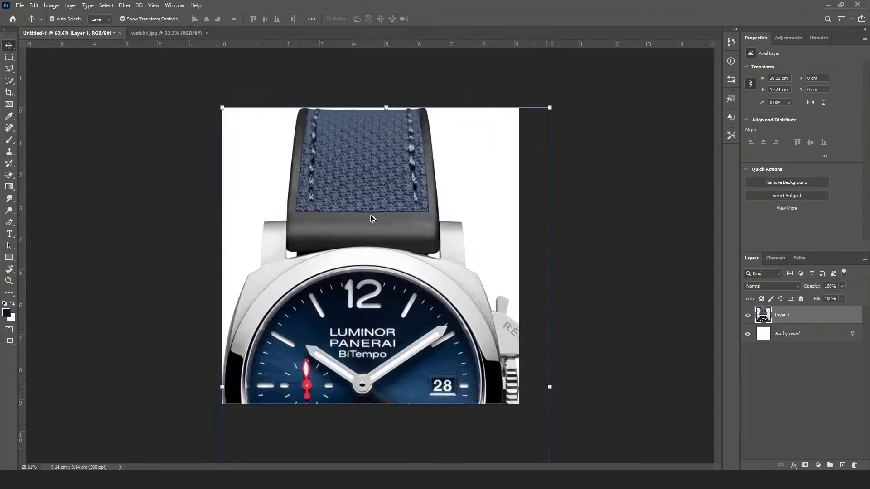
Step: Scale the pasted watch down to about 2.54 × 4.32 cm and centre it on the canvas
{"action": "left_click_drag", "start_coordinate": [446, 430], "coordinate": [354, 273]}
{"action": "left_click_drag", "start_coordinate": [331, 233], "coordinate": [370, 255]}
{"action": "left_click", "coordinate": [451, 19]}
{"action": "scroll", "coordinate": [397, 259], "scroll_direction": "up", "scroll_amount": 11}
{"action": "left_click_drag", "start_coordinate": [439, 140], "coordinate": [420, 170]}
{"action": "left_click", "coordinate": [451, 19]}
{"action": "left_click", "coordinate": [586, 324]}
Step: Add a gradient fill layer above the watch and set its style to radial
{"action": "left_click", "coordinate": [818, 465]}
{"action": "left_click", "coordinate": [771, 317]}
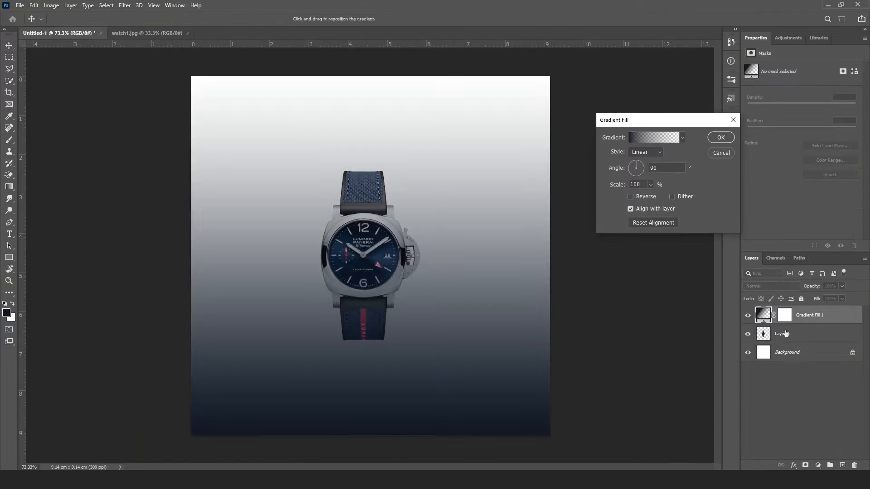
{"action": "left_click_drag", "start_coordinate": [607, 118], "coordinate": [571, 119]}
{"action": "left_click", "coordinate": [611, 173]}
{"action": "left_click", "coordinate": [607, 182]}
Step: Make the outer end of the gradient fully opaque by setting its opacity stop to 100%
{"action": "left_click", "coordinate": [632, 159]}
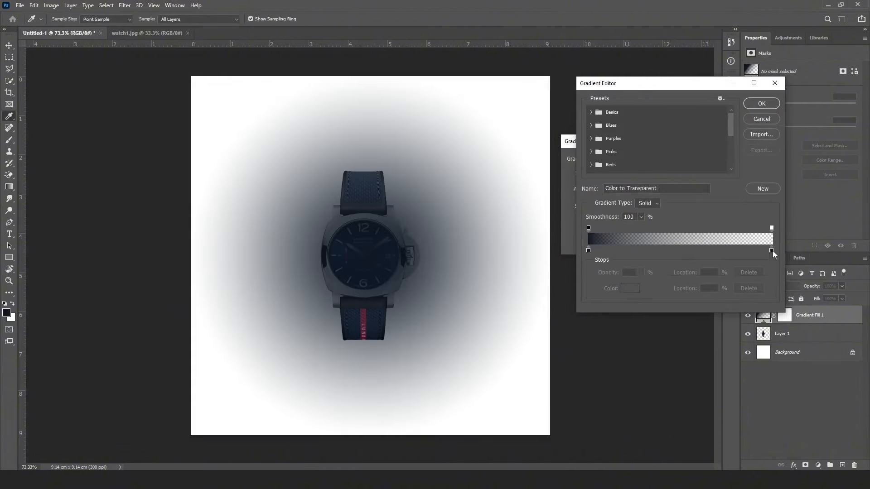
{"action": "left_click", "coordinate": [772, 250]}
{"action": "double_click", "coordinate": [772, 250]}
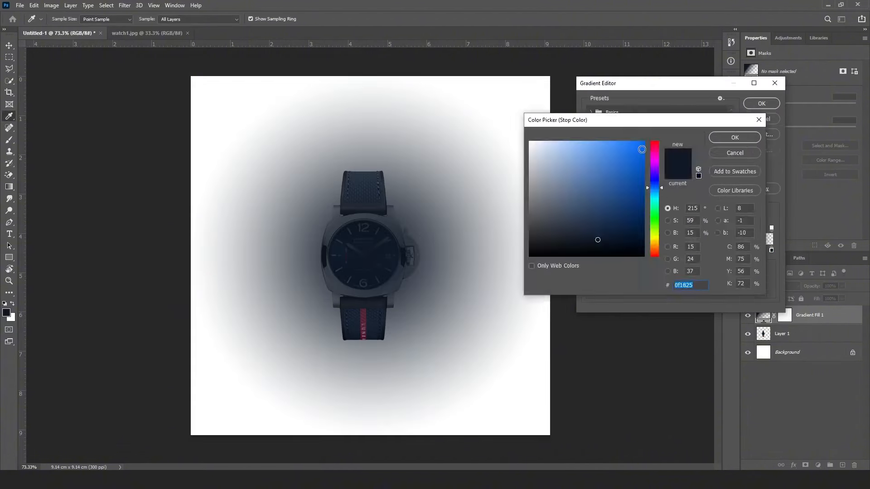
{"action": "key", "text": "Escape"}
{"action": "left_click", "coordinate": [772, 228]}
{"action": "type", "text": "100"}
Step: Set the gradient's inner colour stop to a medium blue and accept the gradient fill
{"action": "double_click", "coordinate": [588, 250]}
{"action": "left_click", "coordinate": [570, 222]}
{"action": "left_click", "coordinate": [609, 207]}
{"action": "left_click", "coordinate": [734, 137]}
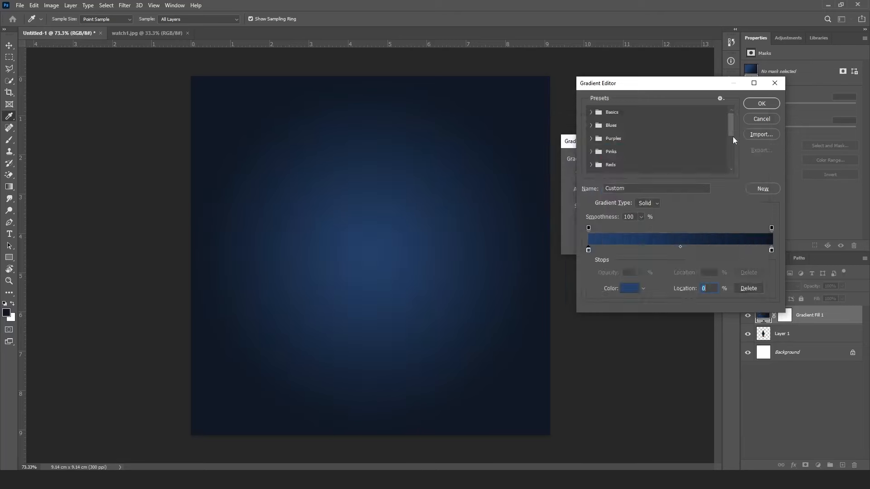
{"action": "left_click", "coordinate": [762, 103]}
{"action": "left_click", "coordinate": [637, 218]}
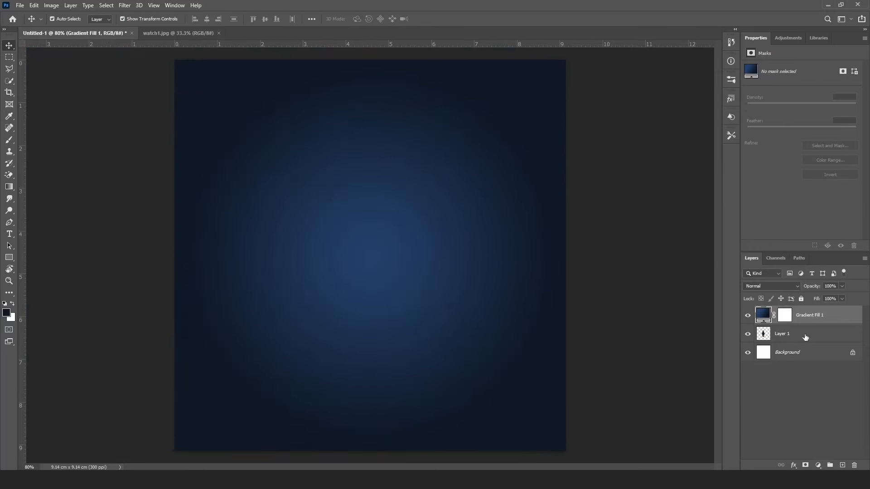
Step: Rename the two new layers Watch and Background, and move the gradient layer beneath the watch
{"action": "left_click", "coordinate": [816, 334]}
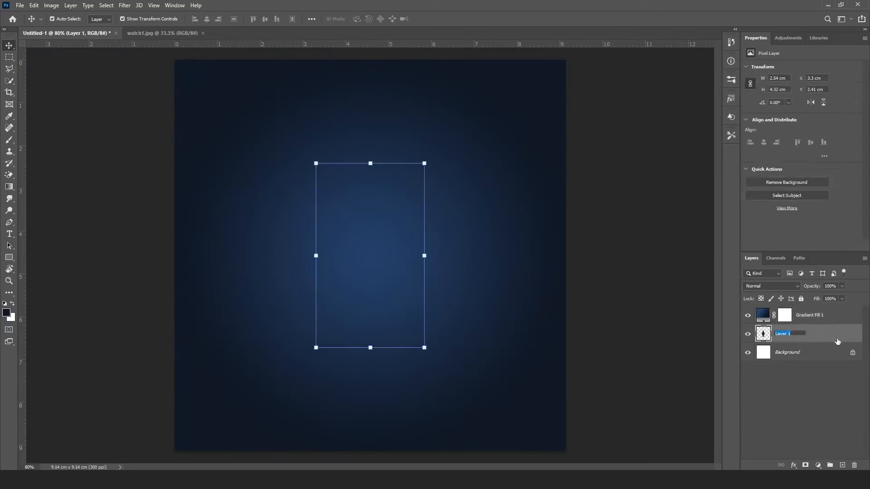
{"action": "left_click", "coordinate": [814, 317]}
{"action": "left_click", "coordinate": [783, 335]}
{"action": "left_click_drag", "start_coordinate": [807, 316], "coordinate": [807, 344]}
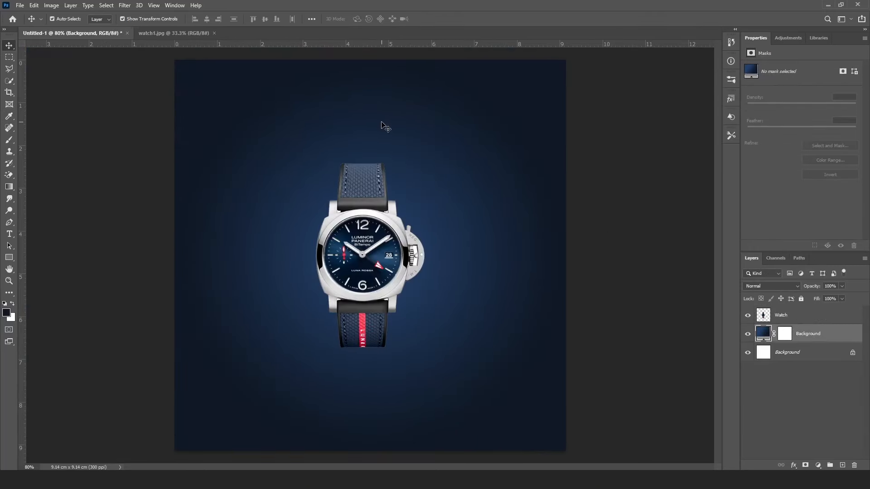
Step: Place margin guides about 0.6 cm inside all four edges of the canvas
{"action": "left_click_drag", "start_coordinate": [21, 179], "coordinate": [167, 179]}
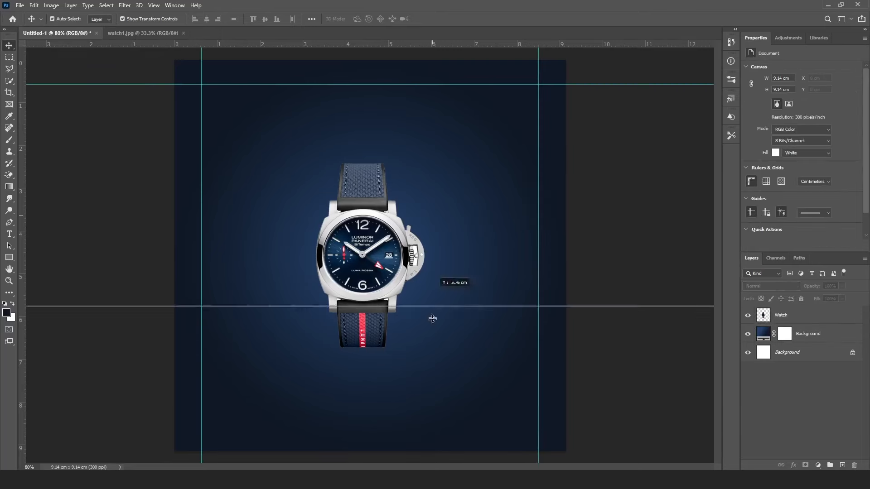
{"action": "left_click_drag", "start_coordinate": [432, 317], "coordinate": [431, 425]}
Step: Choose the Brush tool and add a new layer named Shadow above the Watch layer
{"action": "left_click", "coordinate": [9, 140]}
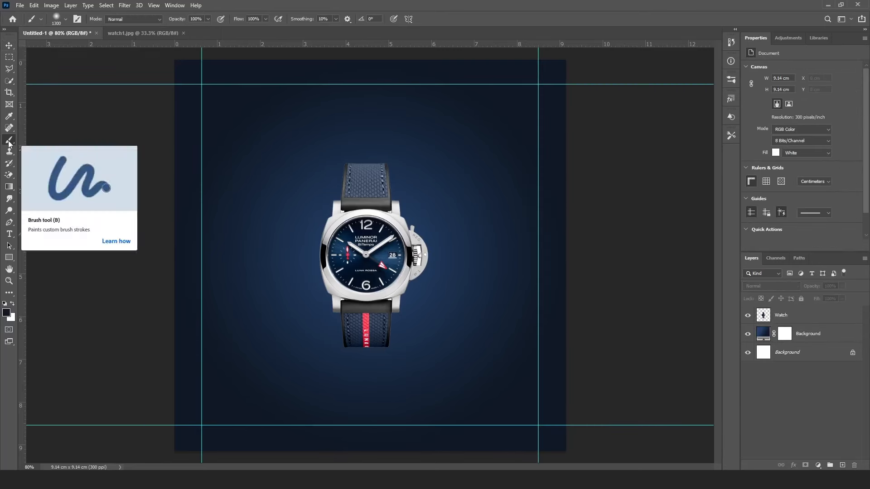
{"action": "left_click", "coordinate": [833, 317]}
{"action": "left_click", "coordinate": [843, 467]}
{"action": "double_click", "coordinate": [782, 315]}
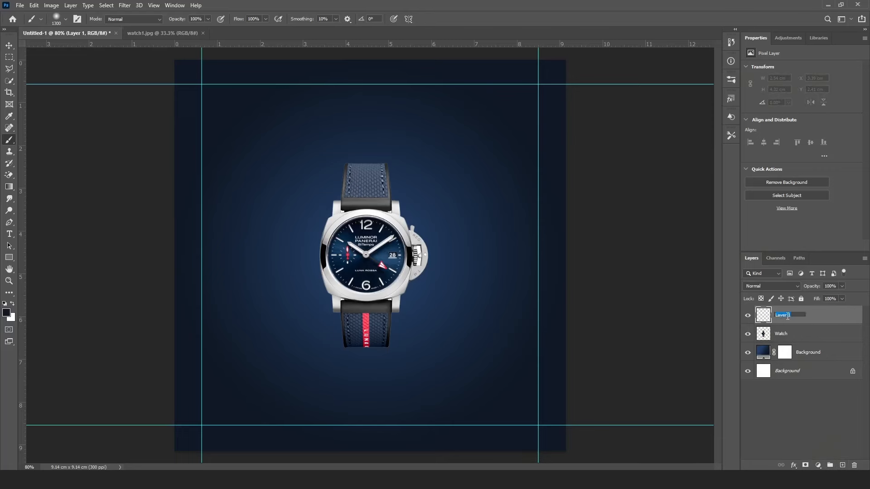
{"action": "type", "text": "Shadow"}
{"action": "key", "text": "Return"}
{"action": "left_click", "coordinate": [66, 19]}
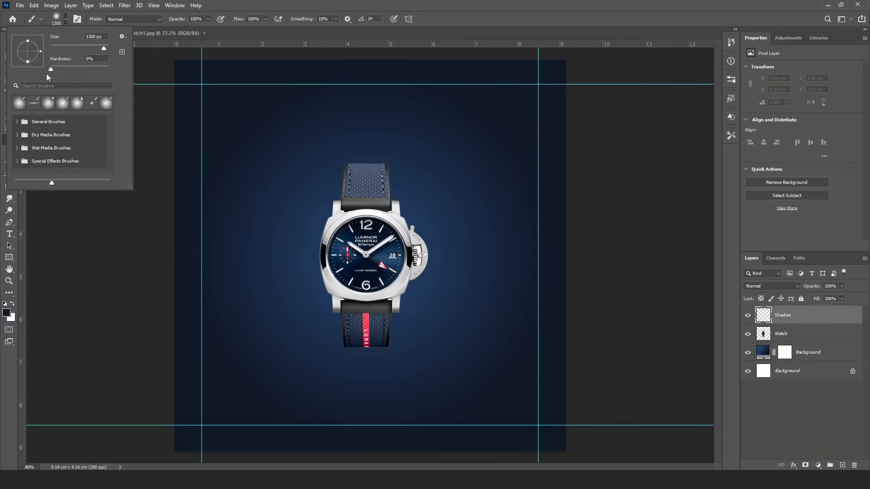
{"action": "left_click_drag", "start_coordinate": [93, 59], "coordinate": [87, 59]}
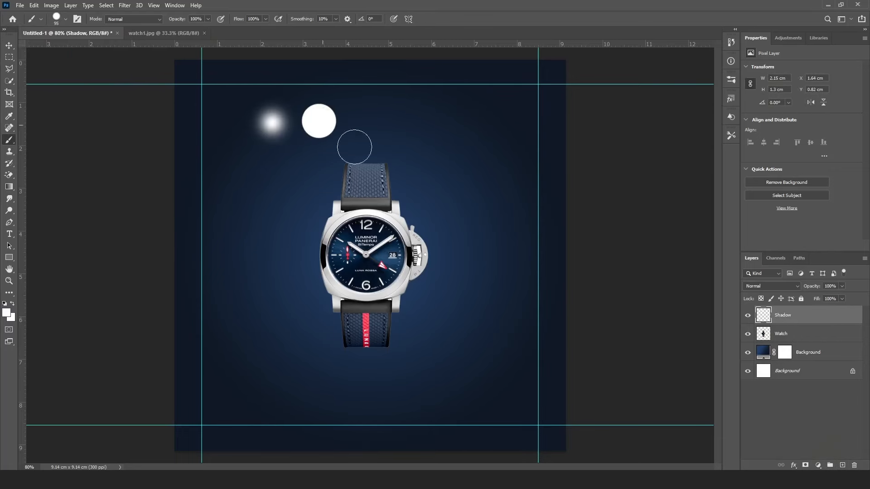
{"action": "key", "text": "ctrl+z"}
{"action": "key", "text": "ctrl+z"}
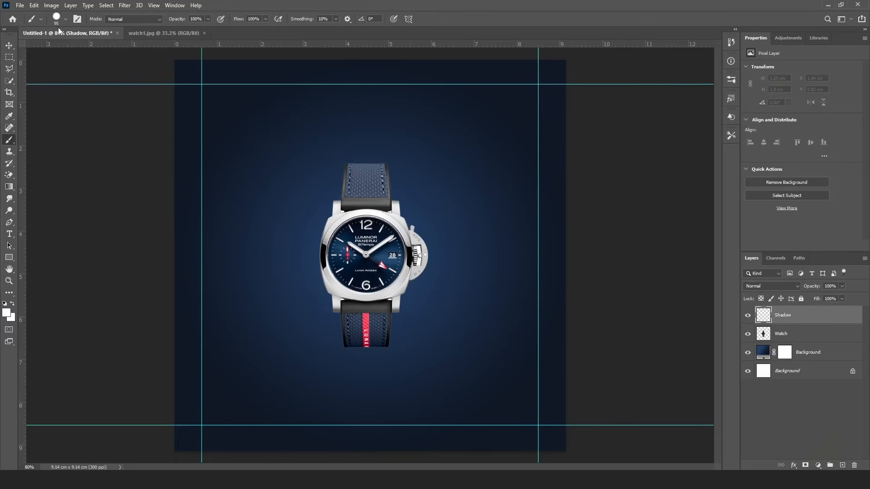
Step: Configure a flattened 291 px brush with 0% hardness and set the foreground colour to black
{"action": "left_click", "coordinate": [58, 20]}
{"action": "left_click_drag", "start_coordinate": [108, 70], "coordinate": [51, 69]}
{"action": "mouse_move", "coordinate": [41, 51]}
{"action": "left_mouse_down"}
{"action": "mouse_move", "coordinate": [67, 50]}
{"action": "mouse_move", "coordinate": [42, 52]}
{"action": "left_mouse_up"}
{"action": "mouse_move", "coordinate": [27, 41]}
{"action": "left_mouse_down"}
{"action": "mouse_move", "coordinate": [28, 49]}
{"action": "mouse_move", "coordinate": [97, 48]}
{"action": "left_mouse_up"}
{"action": "left_click", "coordinate": [7, 313]}
{"action": "left_click", "coordinate": [530, 271]}
{"action": "left_click", "coordinate": [66, 19]}
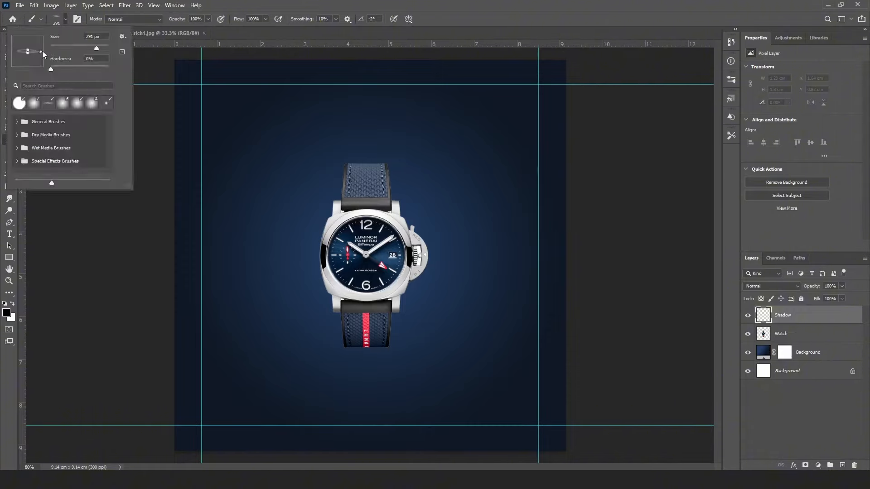
Step: Paint a soft shadow at the base of the lower strap and fit it behind the watch
{"action": "left_click", "coordinate": [364, 346]}
{"action": "left_click", "coordinate": [9, 45]}
{"action": "left_click_drag", "start_coordinate": [372, 347], "coordinate": [379, 349]}
{"action": "left_click_drag", "start_coordinate": [784, 316], "coordinate": [783, 342]}
{"action": "scroll", "coordinate": [369, 352], "scroll_direction": "up", "scroll_amount": 11}
{"action": "scroll", "coordinate": [456, 351], "scroll_direction": "down", "scroll_amount": 6}
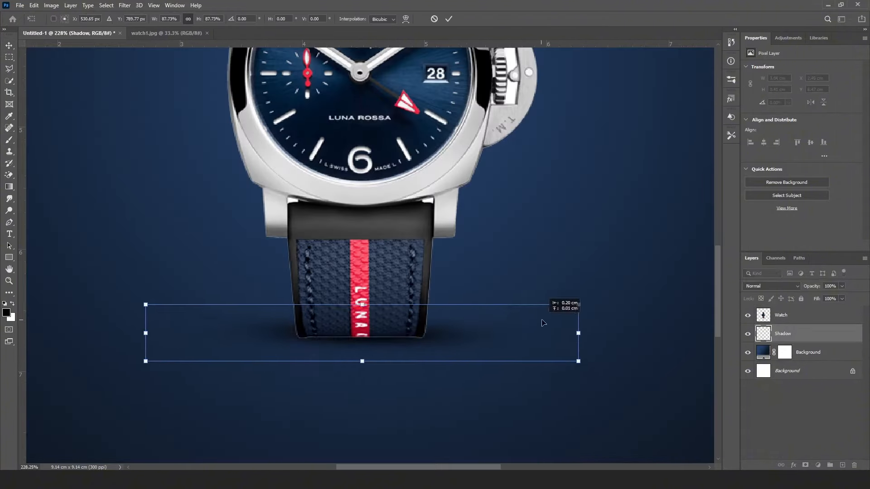
Step: Open panerai-seeklogo.svg and bring the logo into the advert, scaled down and placed above the watch
{"action": "key", "text": "ctrl+o"}
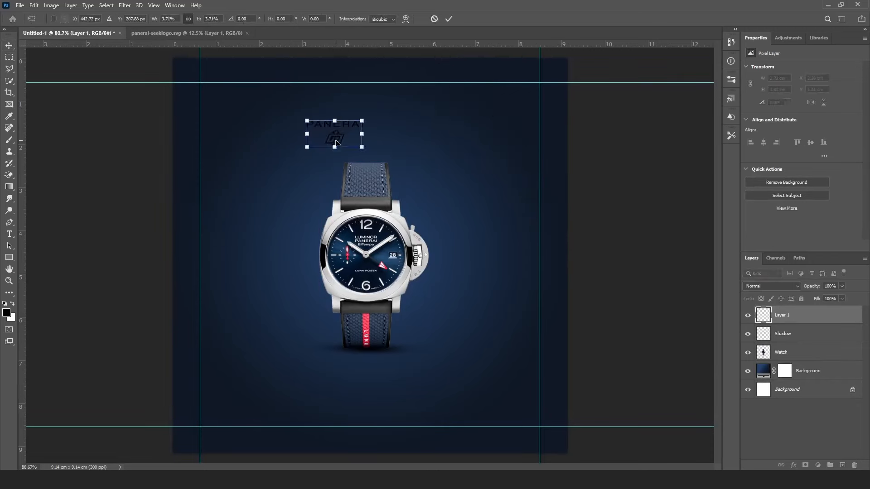
{"action": "left_click_drag", "start_coordinate": [334, 131], "coordinate": [389, 114]}
Step: Recolour the logo white with a layer style and centre it just under the upper margin guide
{"action": "double_click", "coordinate": [834, 317]}
{"action": "left_click", "coordinate": [515, 230]}
{"action": "left_click", "coordinate": [815, 122]}
{"action": "left_click_drag", "start_coordinate": [373, 107], "coordinate": [373, 93]}
{"action": "key", "text": "Return"}
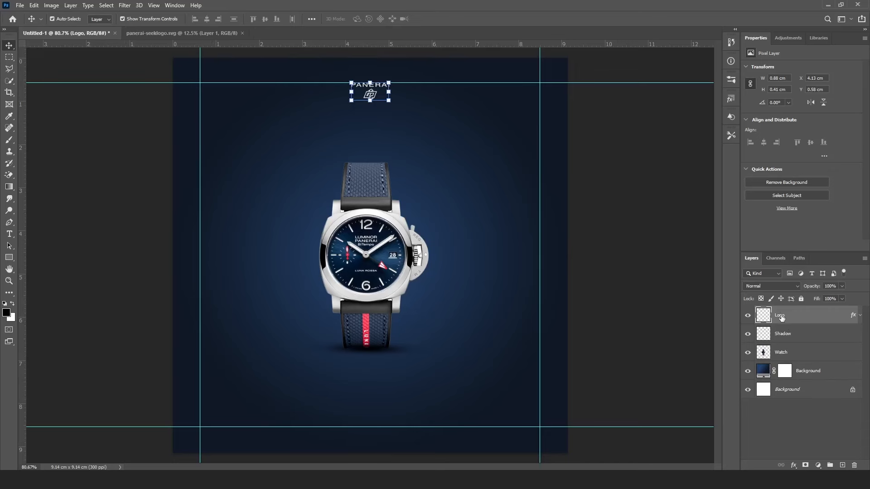
Step: Add the headline "Passion on Hand" above the watch in Mistral Regular at 25 pt
{"action": "right_click", "coordinate": [9, 234]}
{"action": "left_click", "coordinate": [61, 233]}
{"action": "left_click", "coordinate": [231, 150]}
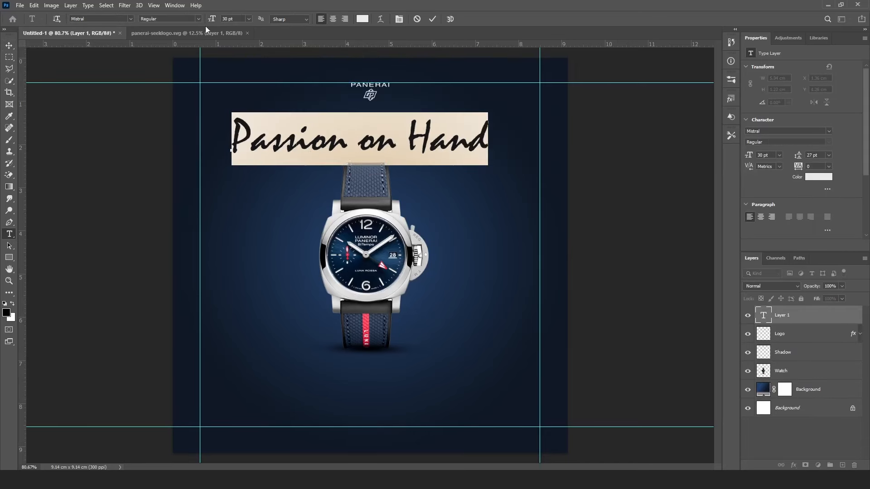
{"action": "scroll", "coordinate": [787, 177], "scroll_direction": "down", "scroll_amount": 3}
{"action": "scroll", "coordinate": [787, 177], "scroll_direction": "up", "scroll_amount": 3}
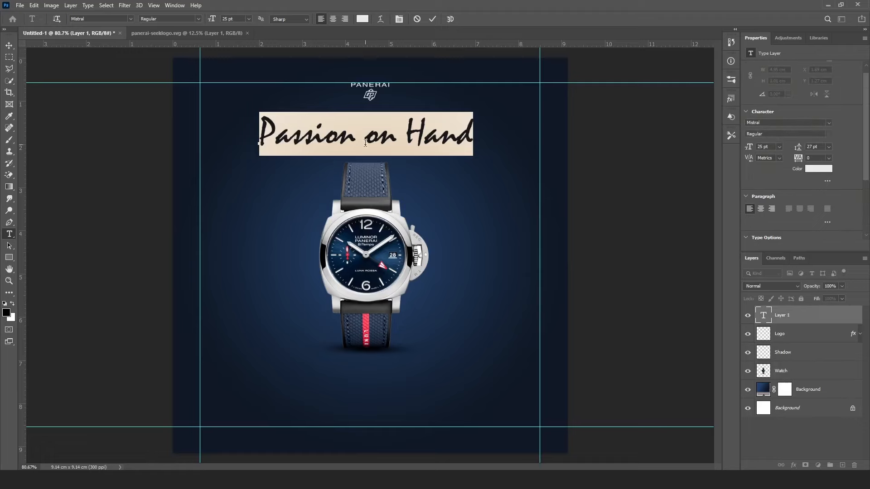
Step: Set the headline's tracking to -10 and add the text "Buy Now" below the watch
{"action": "left_click_drag", "start_coordinate": [799, 158], "coordinate": [796, 168]}
{"action": "scroll", "coordinate": [446, 127], "scroll_direction": "up", "scroll_amount": 13}
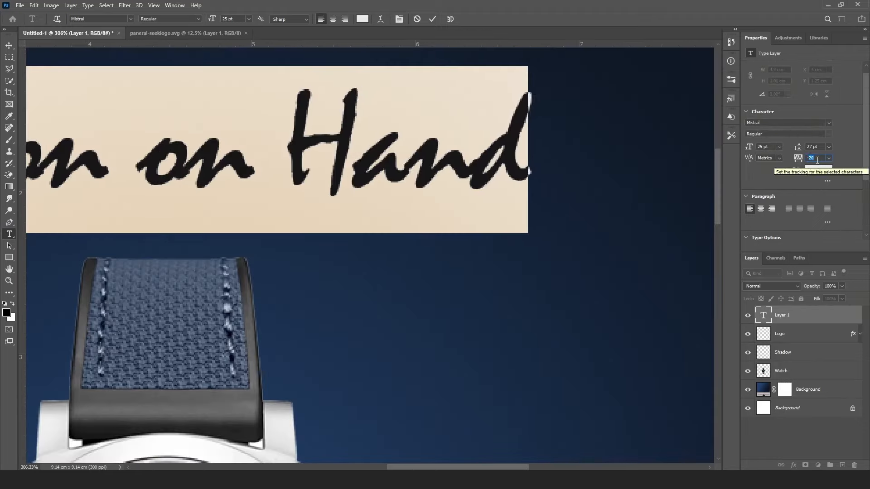
{"action": "scroll", "coordinate": [548, 190], "scroll_direction": "down", "scroll_amount": 11}
{"action": "scroll", "coordinate": [366, 170], "scroll_direction": "up", "scroll_amount": 8}
{"action": "left_click", "coordinate": [380, 174]}
{"action": "scroll", "coordinate": [385, 136], "scroll_direction": "down", "scroll_amount": 10}
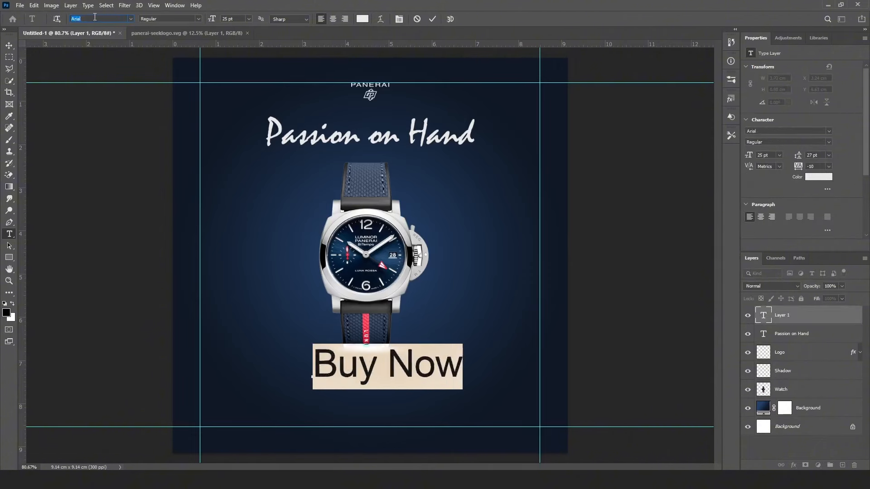
Step: Draw a rectangle of about 346 × 90 px around the Buy Now text and give it no fill
{"action": "left_click", "coordinate": [9, 258]}
{"action": "left_click_drag", "start_coordinate": [303, 358], "coordinate": [429, 389]}
{"action": "left_click", "coordinate": [102, 19]}
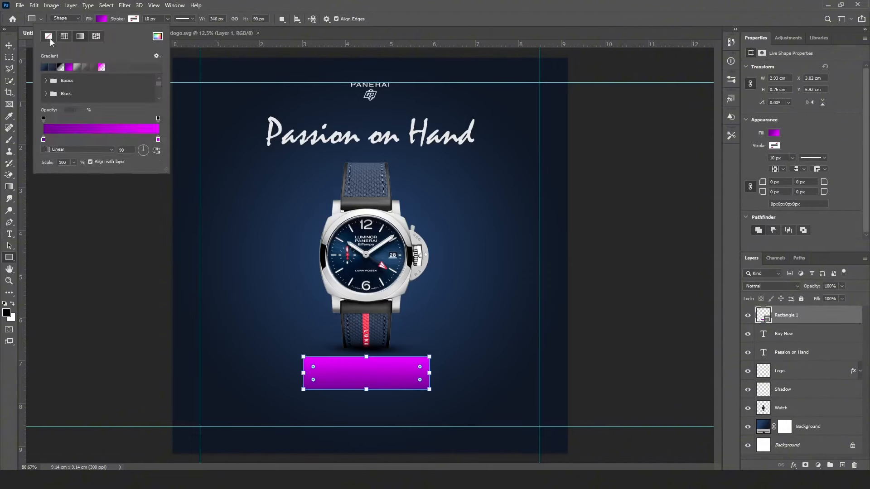
{"action": "left_click", "coordinate": [50, 39]}
Step: Give the rectangle around Buy Now a white stroke 3 px wide
{"action": "left_click", "coordinate": [133, 19]}
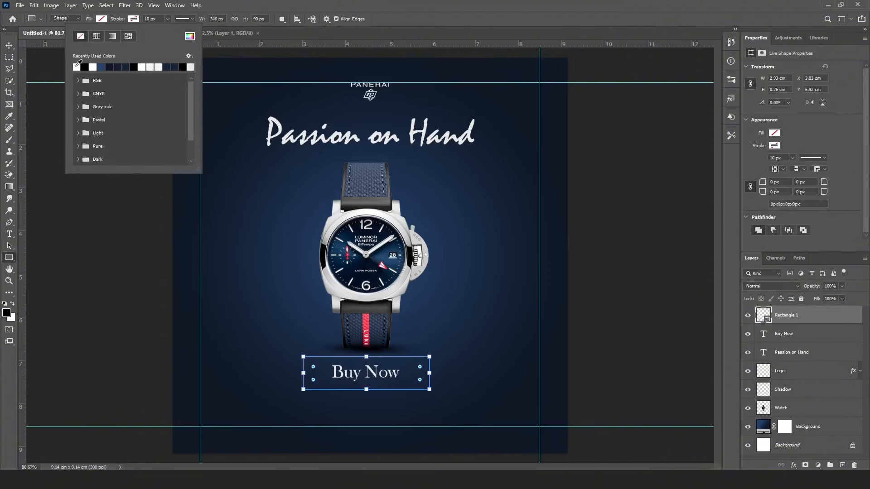
{"action": "left_click", "coordinate": [77, 68]}
{"action": "double_click", "coordinate": [150, 19]}
{"action": "type", "text": "3"}
{"action": "key", "text": "Return"}
Step: Scale the Buy Now text and its frame together to about 1.99 × 0.52 cm and centre them under the watch
{"action": "scroll", "coordinate": [359, 384], "scroll_direction": "up", "scroll_amount": 12}
{"action": "left_click", "coordinate": [792, 337]}
{"action": "left_click", "coordinate": [802, 322], "text": "shift"}
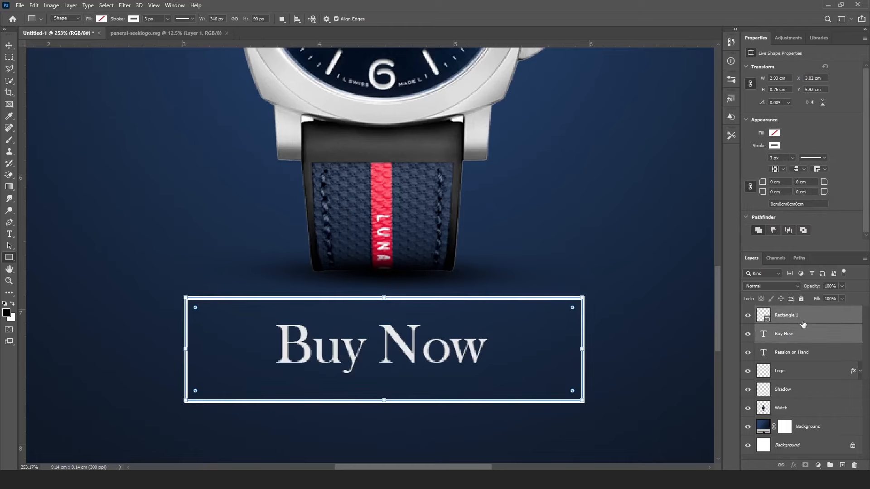
{"action": "key", "text": "v"}
{"action": "left_click_drag", "start_coordinate": [582, 297], "coordinate": [459, 330]}
{"action": "scroll", "coordinate": [390, 305], "scroll_direction": "down", "scroll_amount": 11}
{"action": "left_click_drag", "start_coordinate": [389, 321], "coordinate": [410, 317]}
{"action": "key", "text": "Return"}
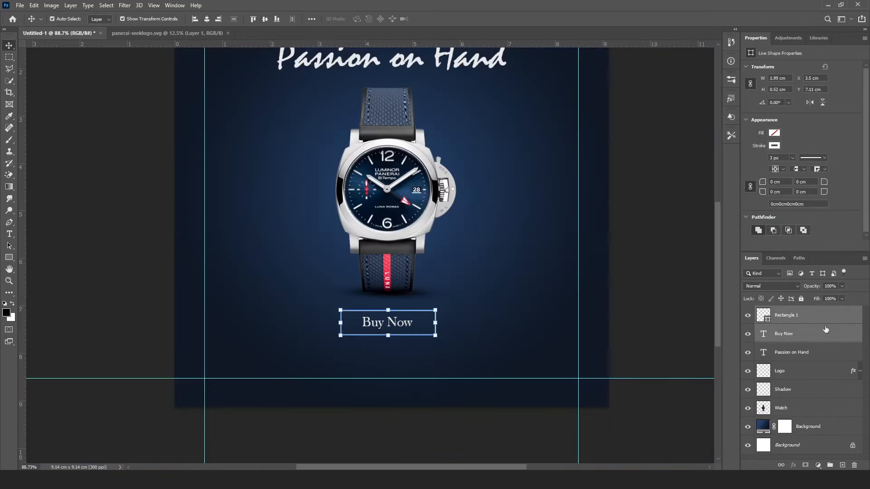
{"action": "left_click", "coordinate": [657, 337]}
Step: Draw a wide ellipse of about 12.74 × 4.37 cm across the canvas and fill it with #1a2e4a
{"action": "scroll", "coordinate": [368, 364], "scroll_direction": "down", "scroll_amount": 4}
{"action": "right_click", "coordinate": [9, 257]}
{"action": "left_click", "coordinate": [50, 275]}
{"action": "left_click_drag", "start_coordinate": [206, 208], "coordinate": [660, 366]}
{"action": "left_click", "coordinate": [101, 19]}
{"action": "left_click", "coordinate": [161, 38]}
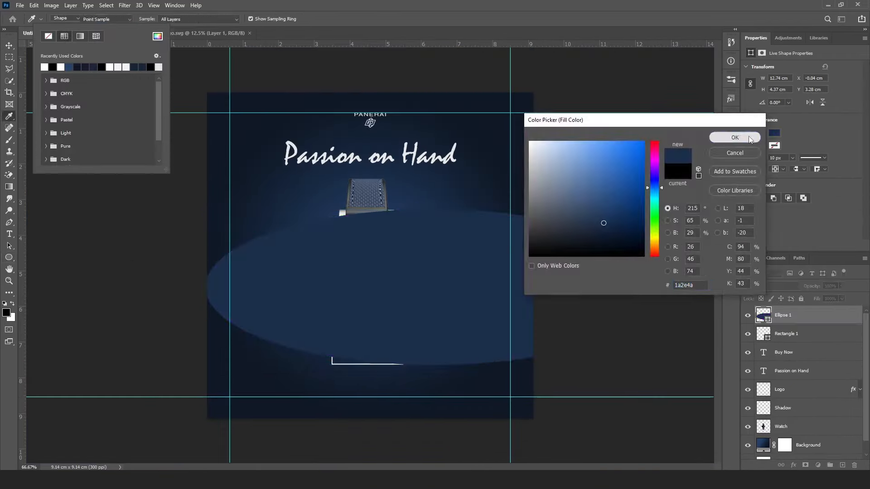
{"action": "left_click", "coordinate": [735, 138]}
Step: Move the ellipse layer below Watch and lower the ellipse so it forms a podium under the watch
{"action": "left_click_drag", "start_coordinate": [786, 315], "coordinate": [786, 418]}
{"action": "left_click_drag", "start_coordinate": [469, 329], "coordinate": [469, 357]}
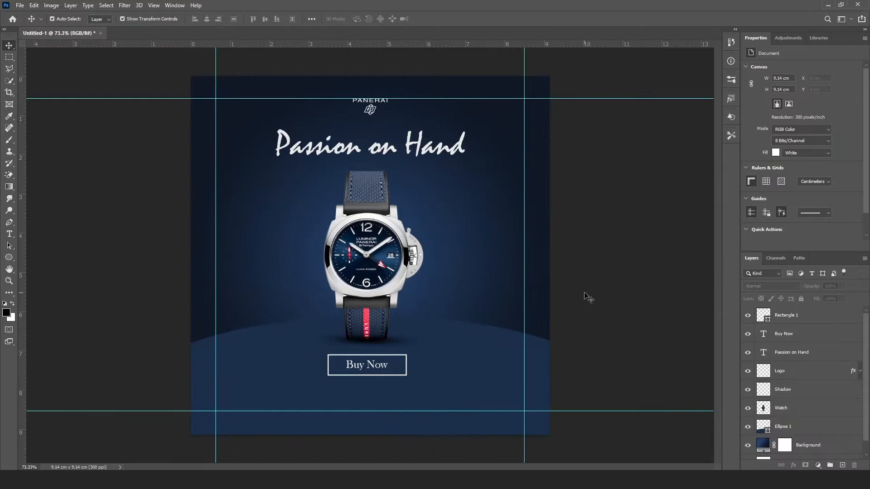
Step: Save the finished watch advert
{"action": "key", "text": "ctrl+s"}
{"action": "left_click", "coordinate": [245, 209]}
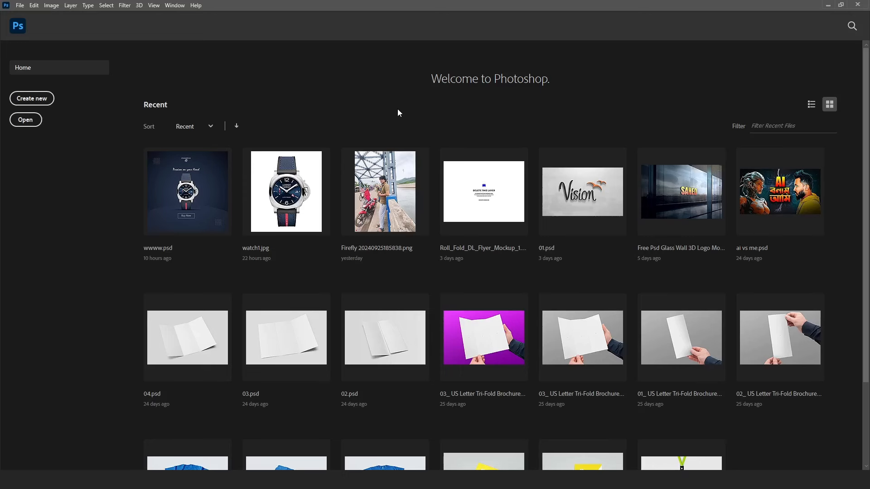
Step: Start a new document and set both its width and height to 1080 pixels
{"action": "left_click", "coordinate": [42, 101]}
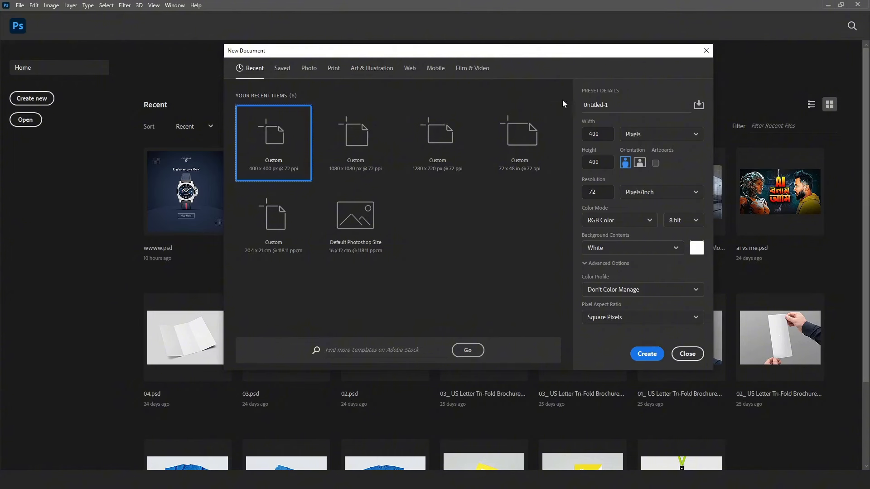
{"action": "left_click", "coordinate": [604, 136]}
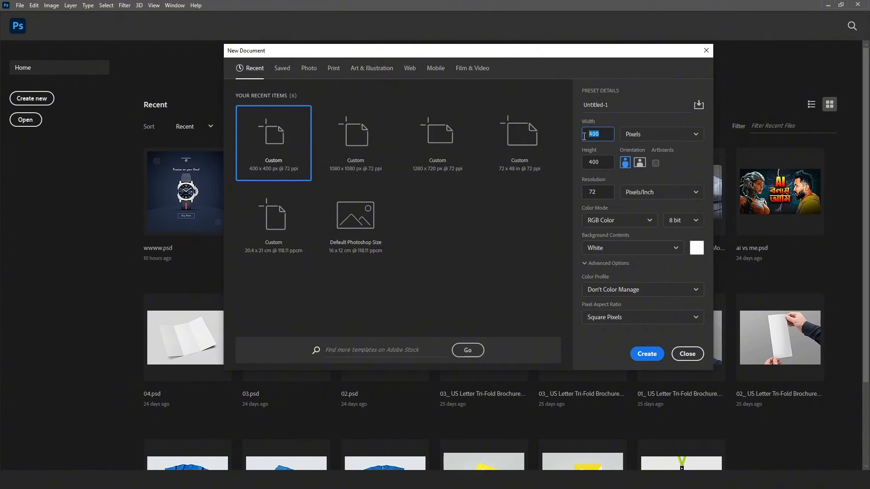
{"action": "left_click_drag", "start_coordinate": [604, 165], "coordinate": [569, 164]}
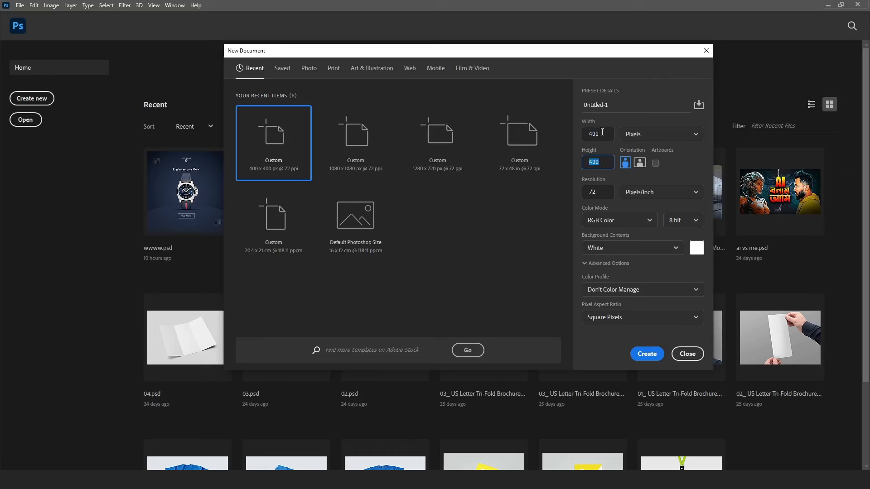
{"action": "left_click_drag", "start_coordinate": [602, 132], "coordinate": [587, 132]}
{"action": "left_click_drag", "start_coordinate": [601, 164], "coordinate": [586, 166]}
{"action": "left_click_drag", "start_coordinate": [603, 131], "coordinate": [590, 132]}
{"action": "left_click", "coordinate": [563, 161]}
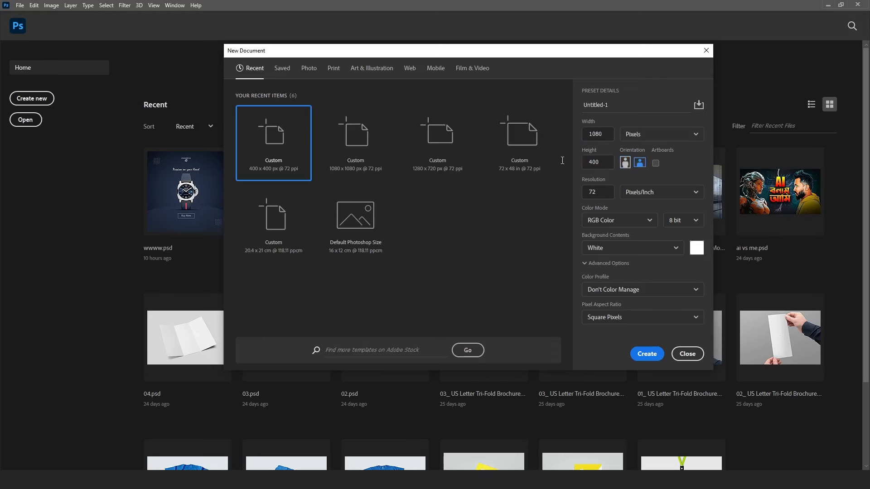
{"action": "left_click", "coordinate": [596, 162]}
{"action": "double_click", "coordinate": [596, 162]}
{"action": "type", "text": "108"}
Step: Set the resolution to 300 pixels/inch, keep RGB Color as the color mode, and create the document
{"action": "left_click", "coordinate": [603, 190]}
{"action": "left_click_drag", "start_coordinate": [601, 192], "coordinate": [585, 193]}
{"action": "left_click", "coordinate": [601, 221]}
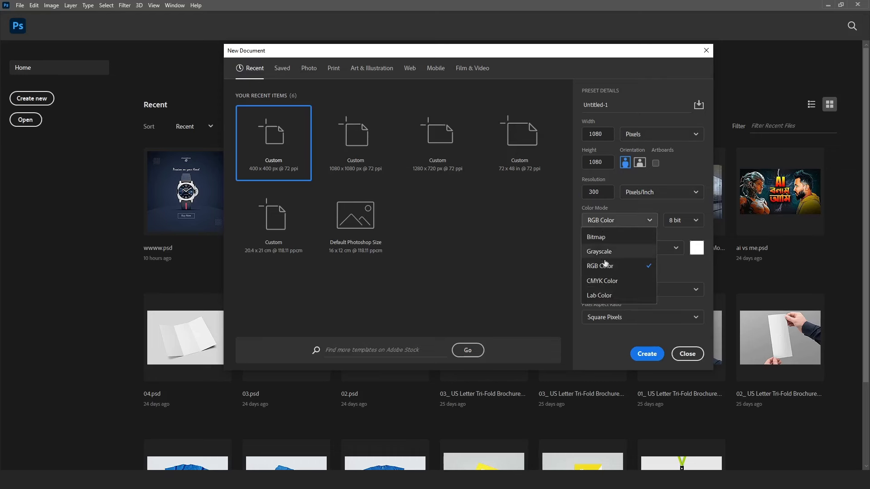
{"action": "left_click", "coordinate": [602, 219]}
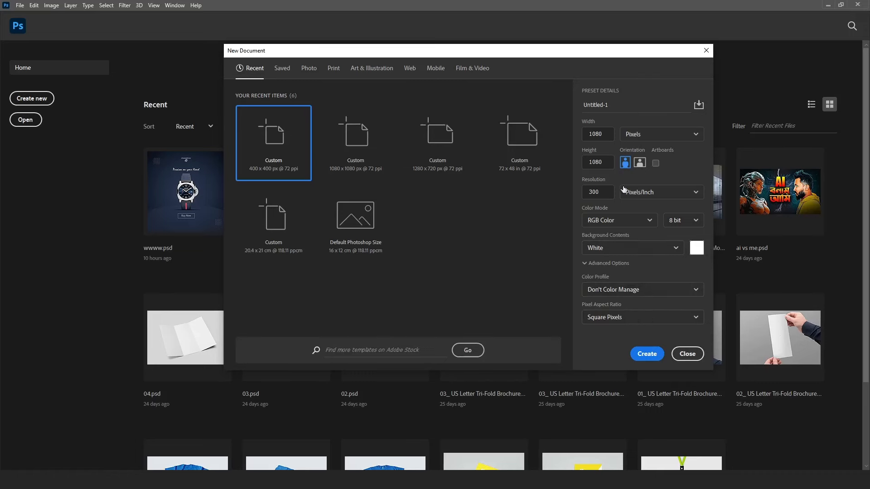
{"action": "left_click", "coordinate": [645, 355]}
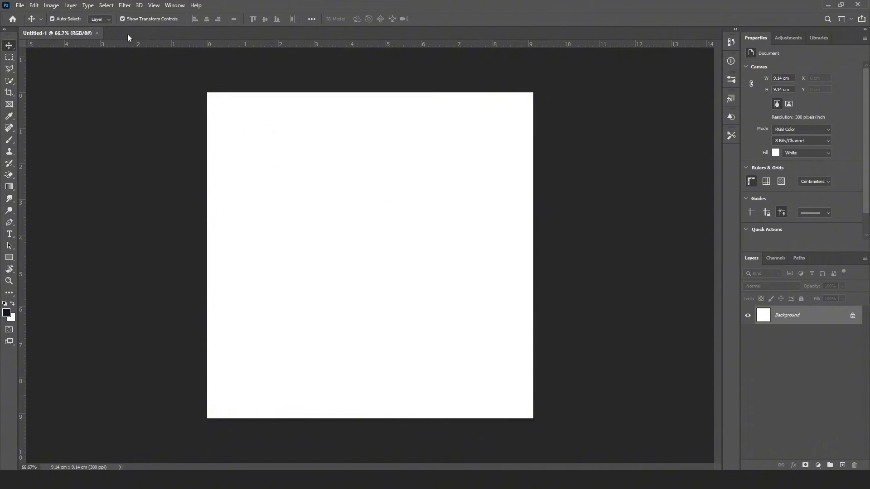
Step: Open the watch1 image from New folder (3) on the Desktop
{"action": "left_click", "coordinate": [21, 7]}
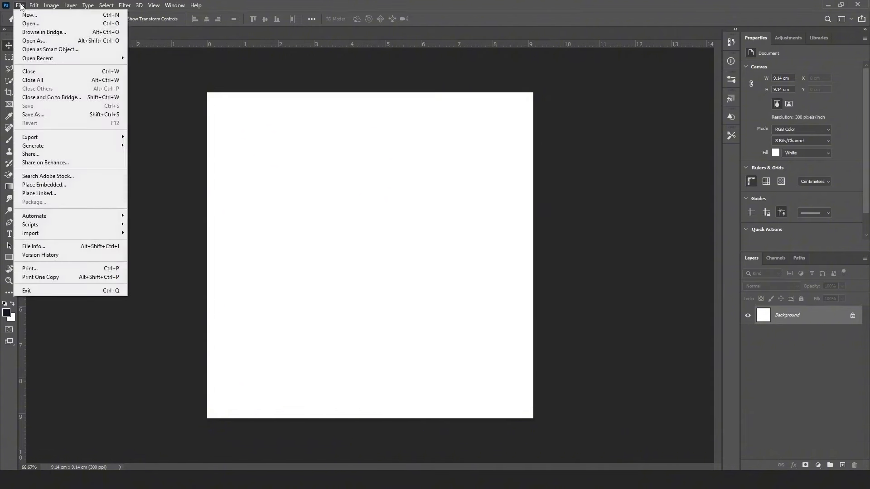
{"action": "left_click", "coordinate": [34, 26]}
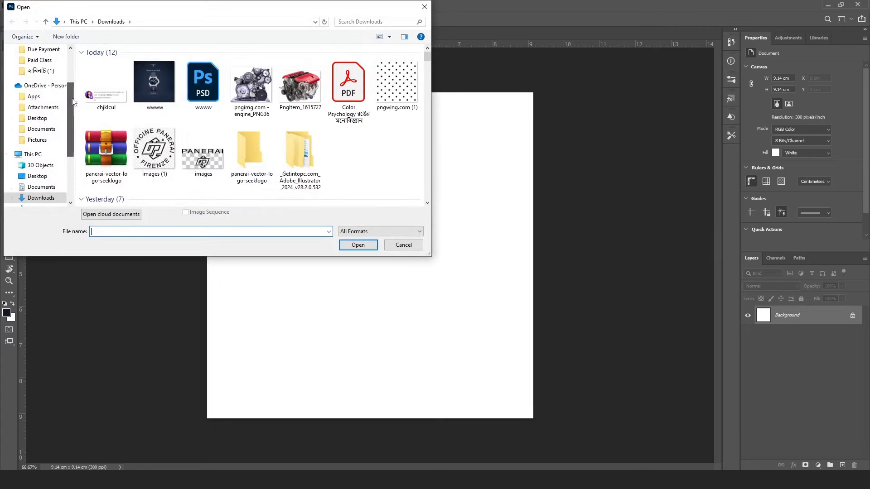
{"action": "left_click_drag", "start_coordinate": [69, 96], "coordinate": [69, 62]}
{"action": "left_click", "coordinate": [39, 68]}
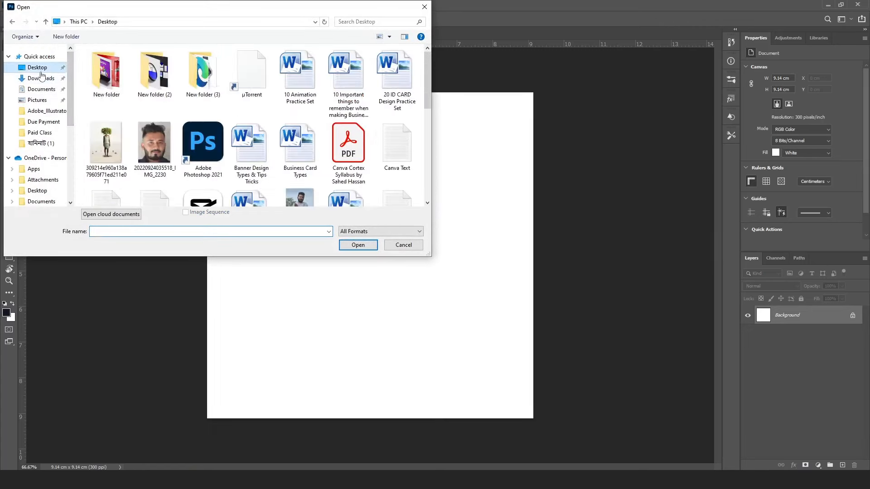
{"action": "double_click", "coordinate": [198, 74]}
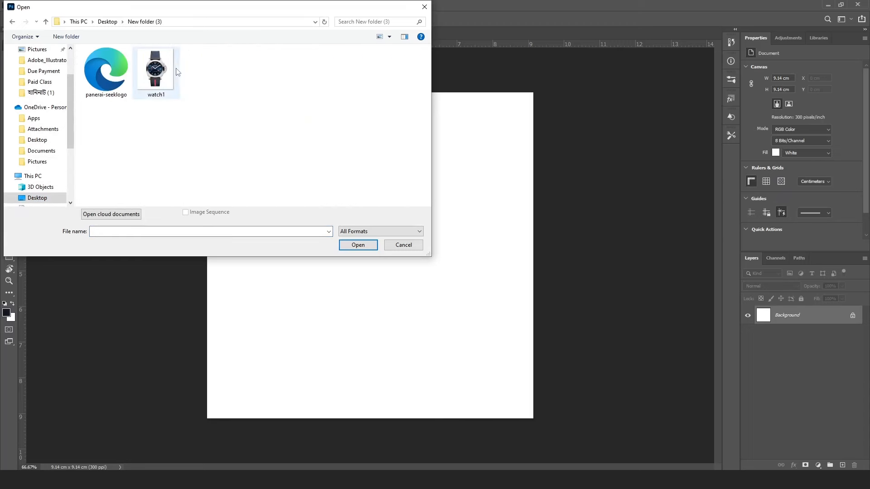
{"action": "left_click", "coordinate": [160, 71]}
{"action": "left_click", "coordinate": [365, 249]}
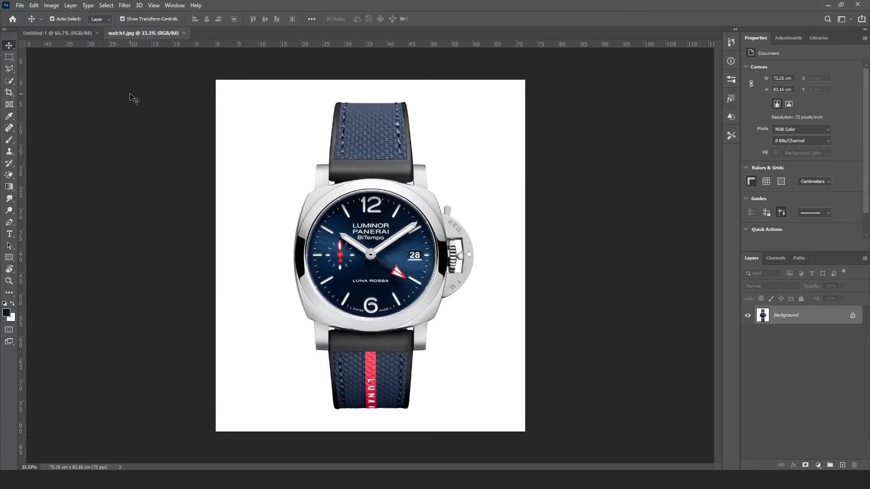
Step: Compare the blank canvas with the watch1.jpg photo by viewing each open document in turn
{"action": "left_click", "coordinate": [64, 34]}
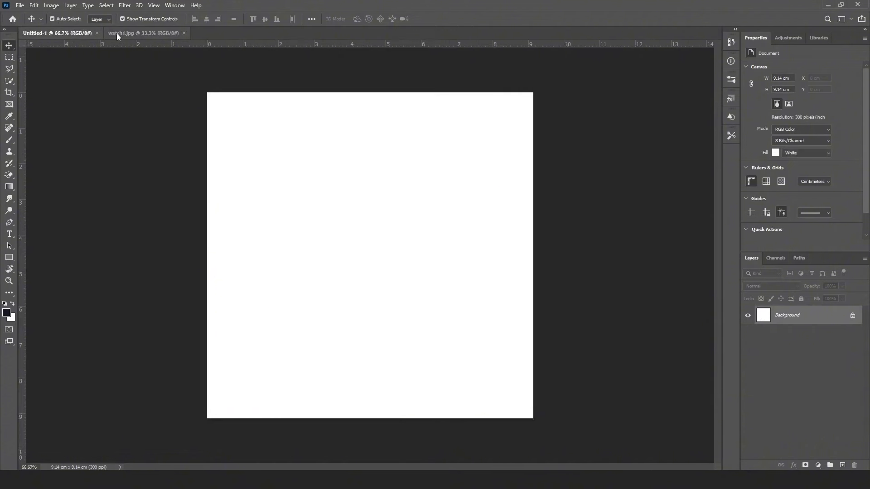
{"action": "left_click", "coordinate": [117, 34]}
{"action": "left_click", "coordinate": [78, 33]}
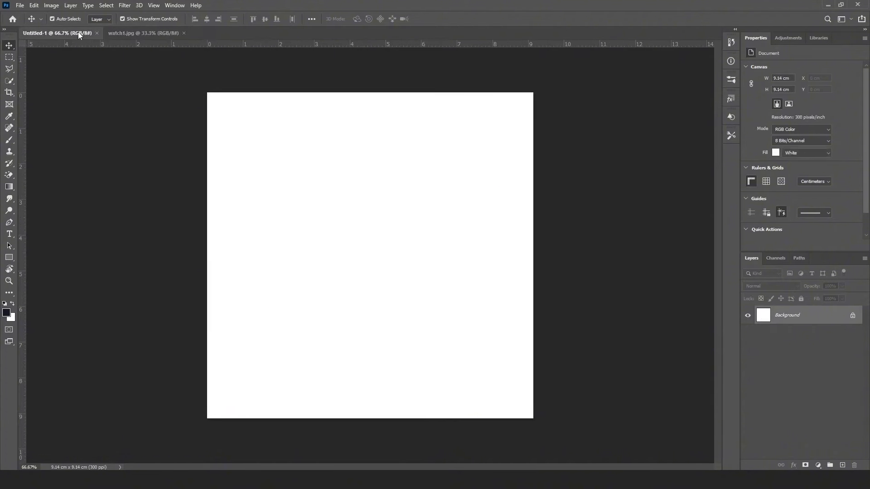
{"action": "left_click", "coordinate": [130, 31]}
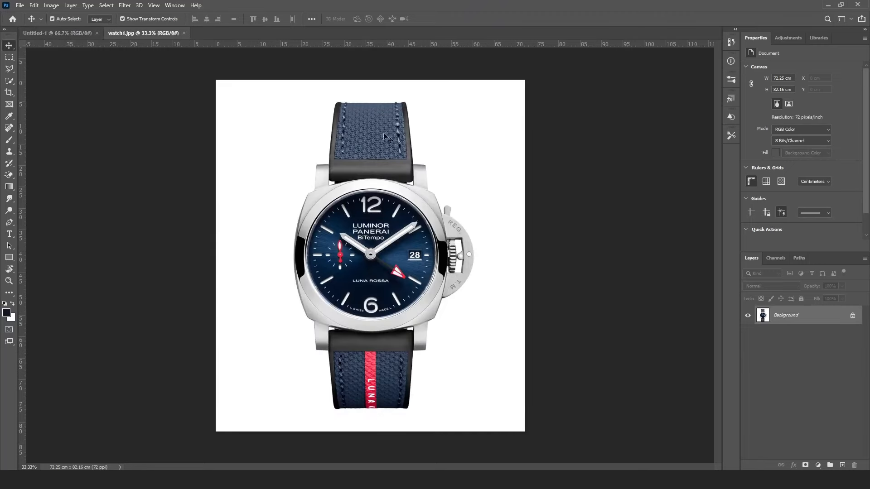
{"action": "key", "text": "ctrl+Tab"}
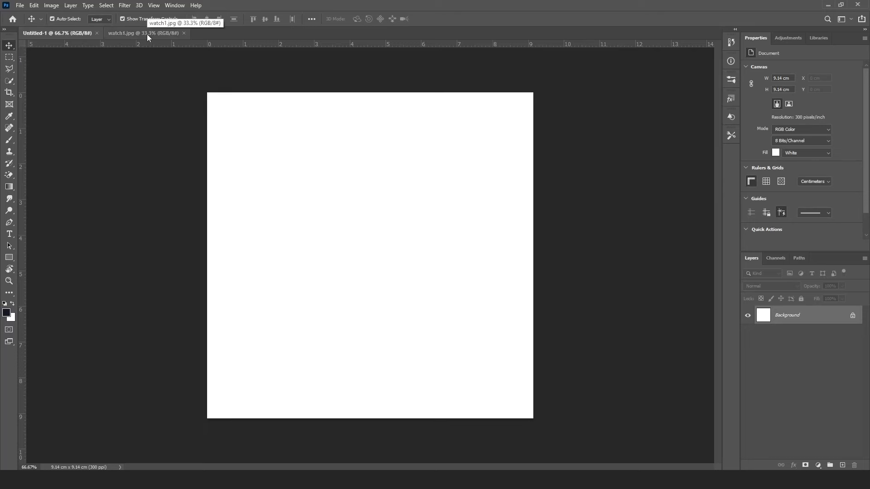
{"action": "left_click", "coordinate": [147, 34]}
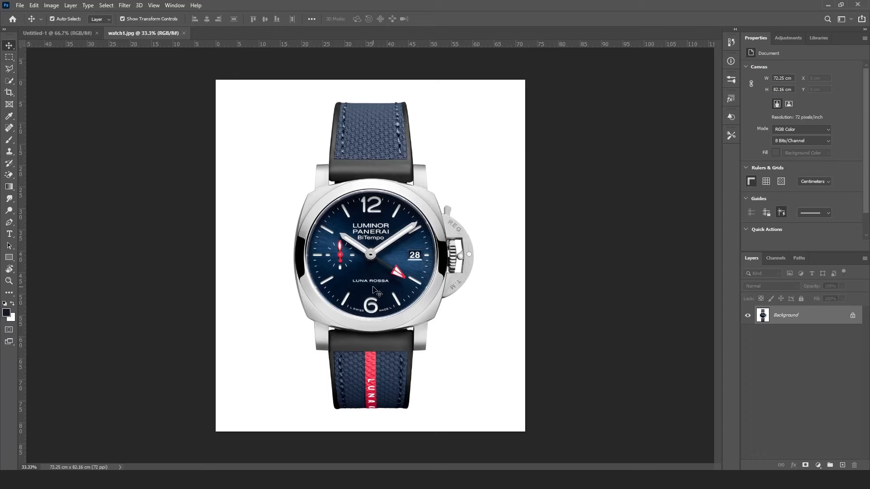
{"action": "left_click", "coordinate": [61, 29]}
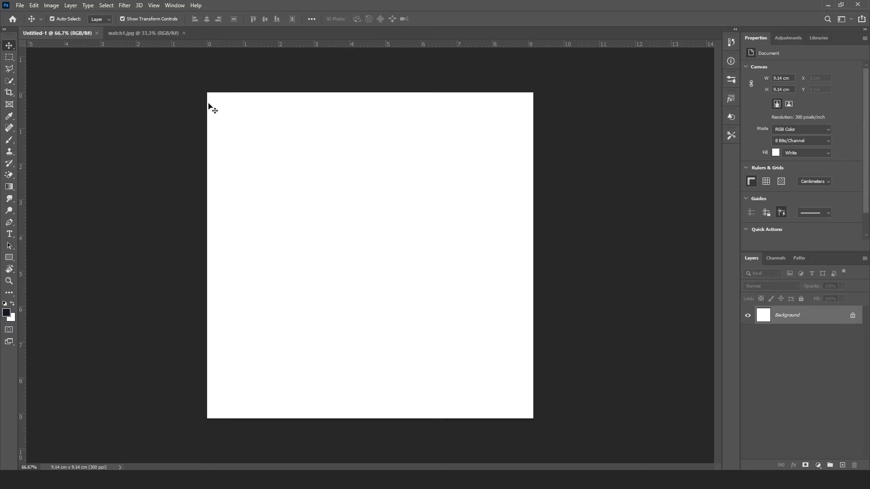
{"action": "left_click", "coordinate": [134, 34]}
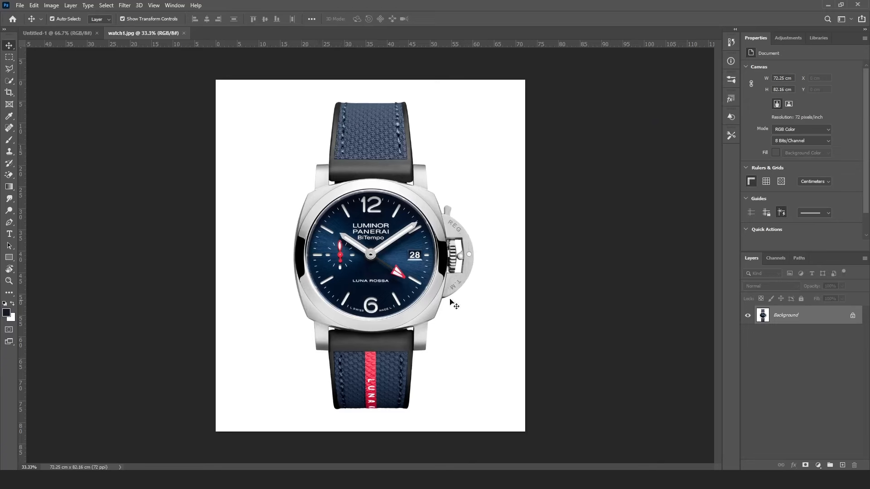
{"action": "left_click", "coordinate": [55, 33]}
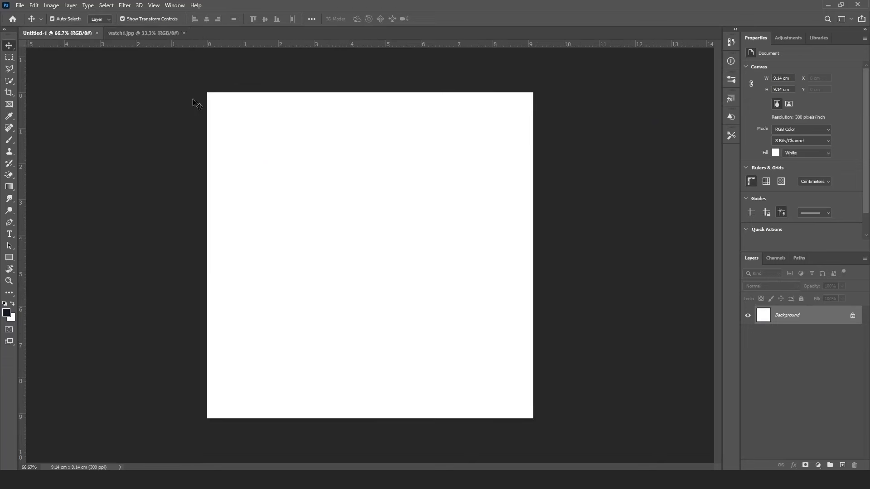
{"action": "left_click", "coordinate": [141, 33]}
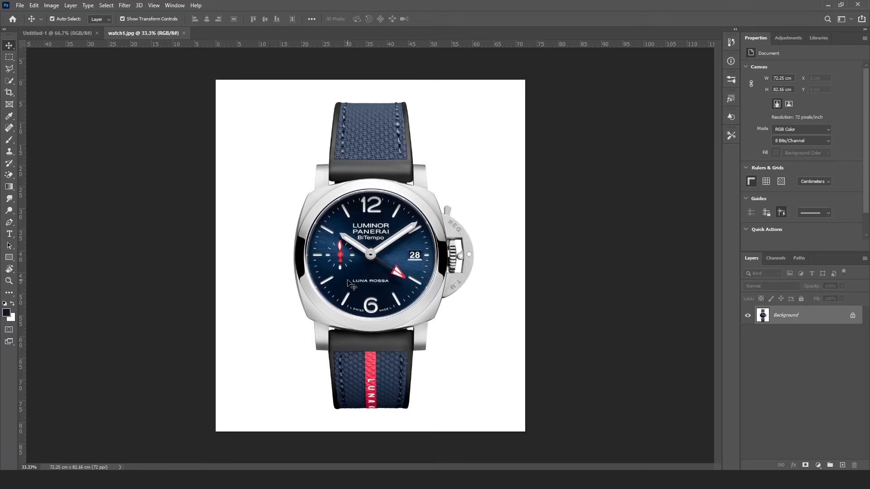
Step: Select the watch in watch1.jpg with Select Subject and paste a copy of it into the blank Untitled-1 document
{"action": "left_click", "coordinate": [107, 6]}
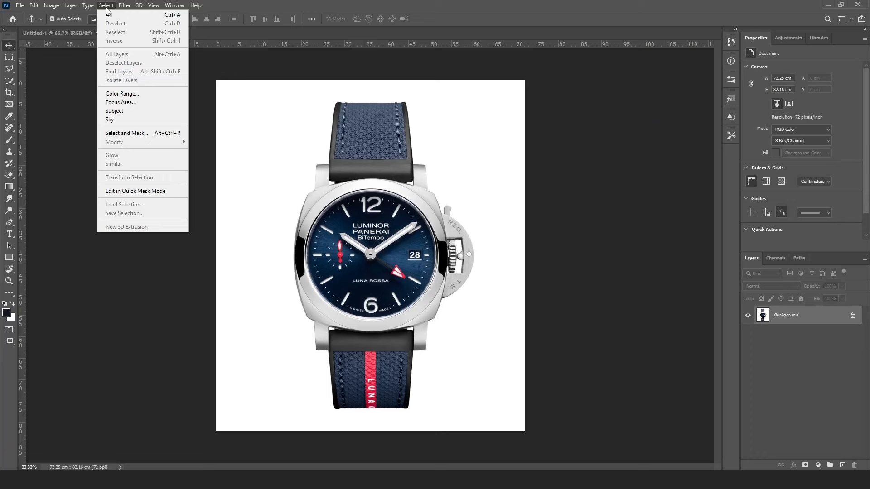
{"action": "left_click", "coordinate": [120, 111]}
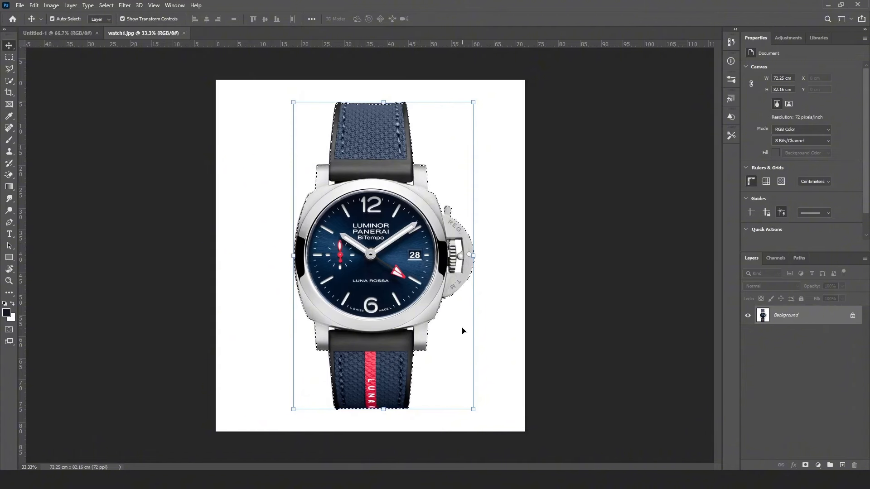
{"action": "left_click", "coordinate": [19, 5]}
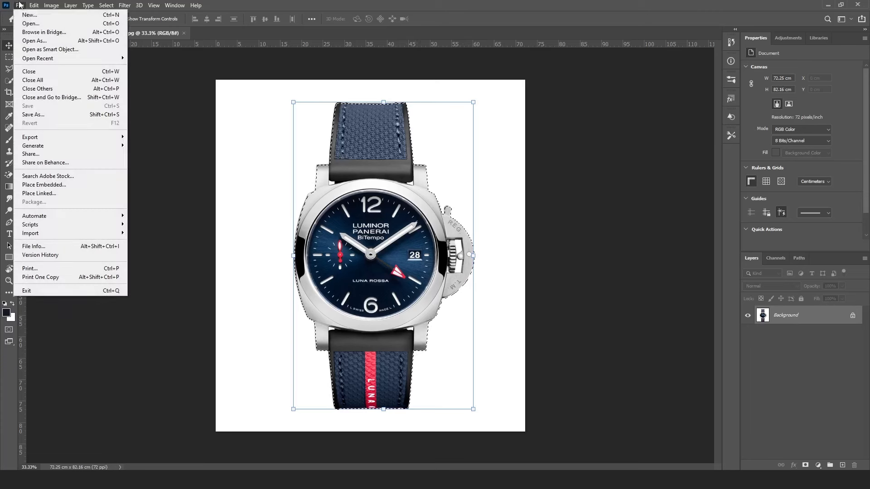
{"action": "mouse_move", "coordinate": [31, 4]}
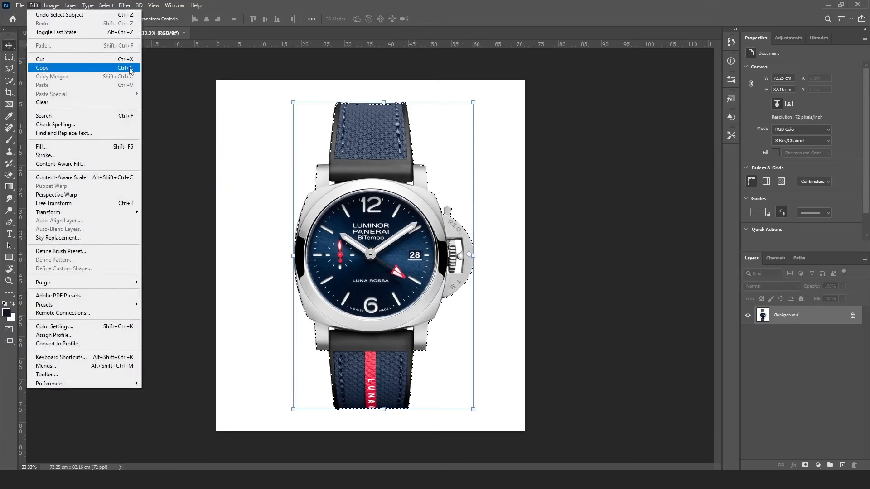
{"action": "left_click", "coordinate": [109, 67]}
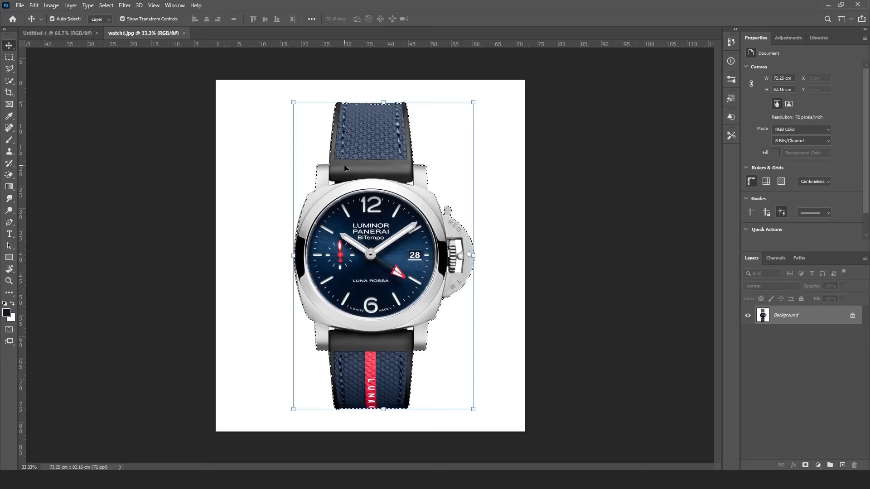
{"action": "left_click", "coordinate": [68, 32]}
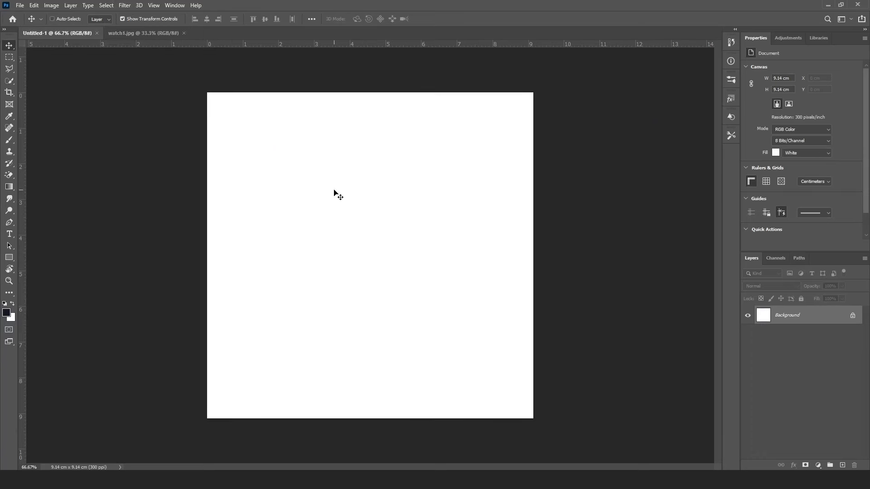
{"action": "key", "text": "ctrl+v"}
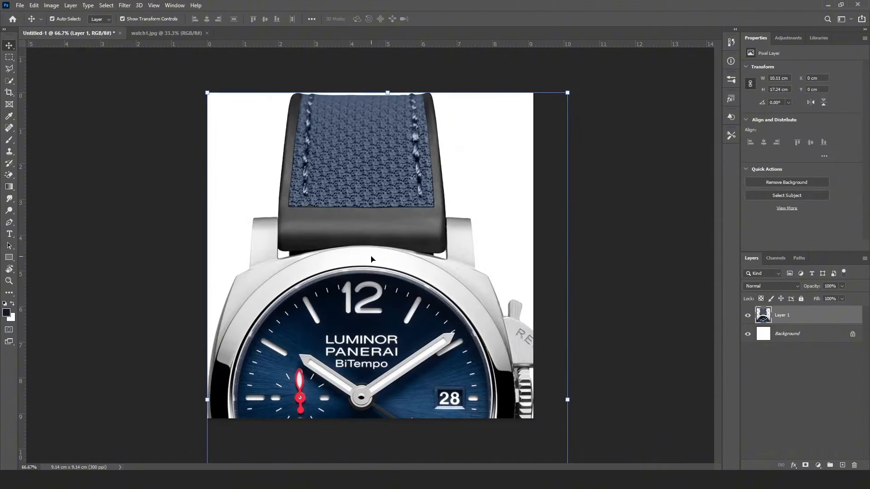
{"action": "scroll", "coordinate": [371, 256], "scroll_direction": "down", "scroll_amount": 3}
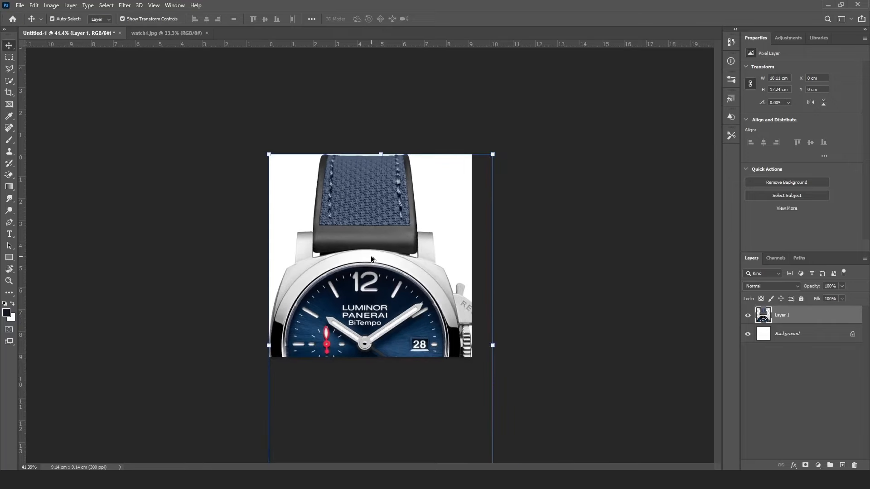
{"action": "scroll", "coordinate": [371, 219], "scroll_direction": "up", "scroll_amount": 3}
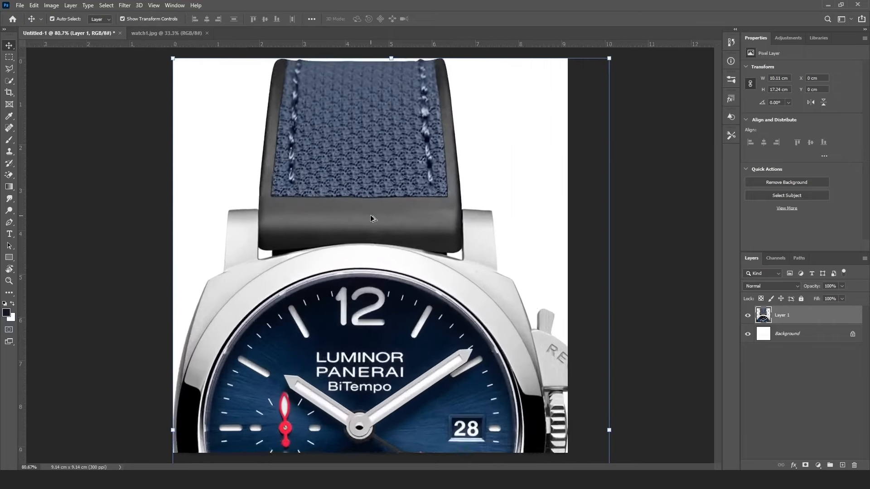
{"action": "scroll", "coordinate": [371, 218], "scroll_direction": "down", "scroll_amount": 2}
{"action": "scroll", "coordinate": [370, 219], "scroll_direction": "up", "scroll_amount": 3}
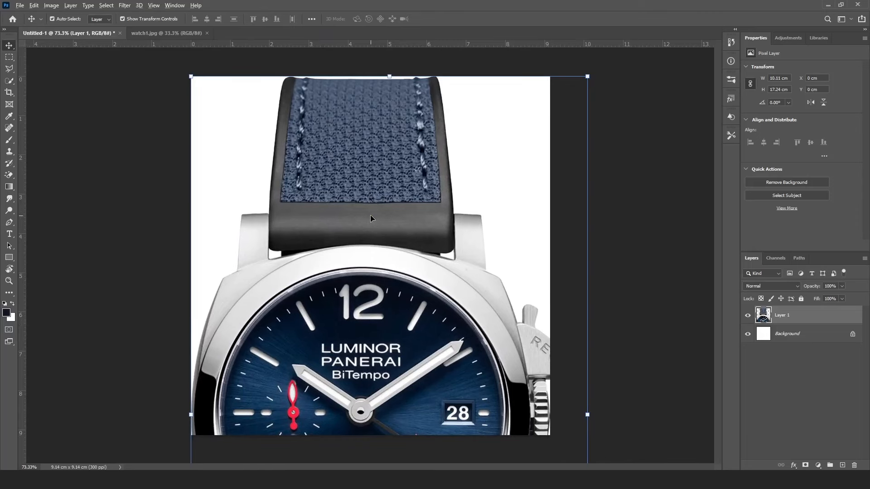
{"action": "scroll", "coordinate": [370, 219], "scroll_direction": "down", "scroll_amount": 2}
{"action": "scroll", "coordinate": [370, 219], "scroll_direction": "up", "scroll_amount": 2}
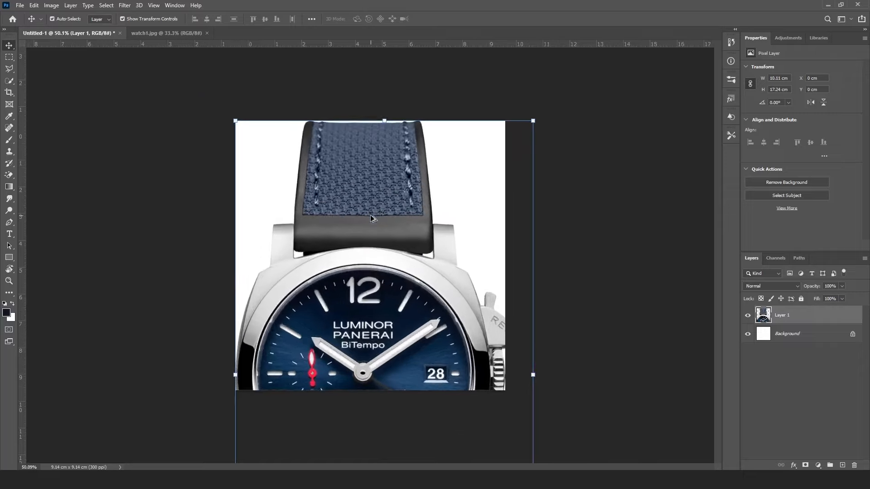
{"action": "scroll", "coordinate": [371, 219], "scroll_direction": "down", "scroll_amount": 2}
{"action": "scroll", "coordinate": [371, 219], "scroll_direction": "up", "scroll_amount": 2}
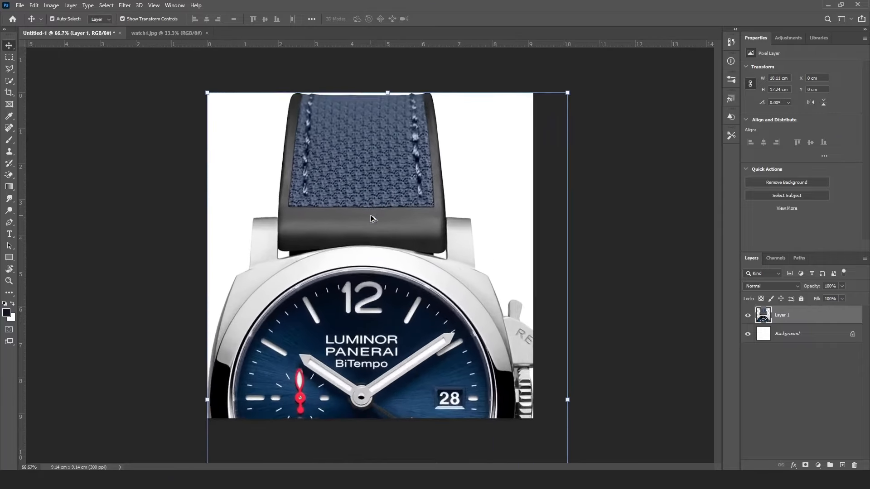
Step: Scale the pasted watch down to about 34% and centre it on the canvas at 540, 540 px
{"action": "scroll", "coordinate": [371, 219], "scroll_direction": "down", "scroll_amount": 5}
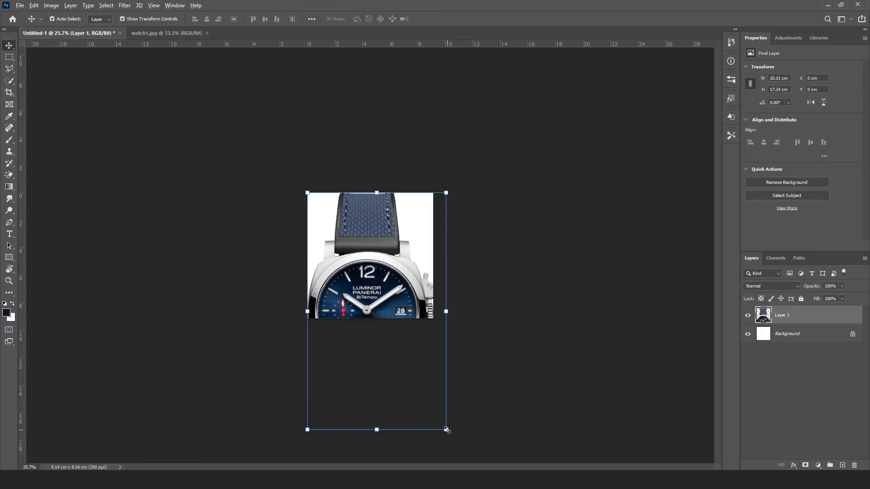
{"action": "left_click_drag", "start_coordinate": [447, 431], "coordinate": [410, 355]}
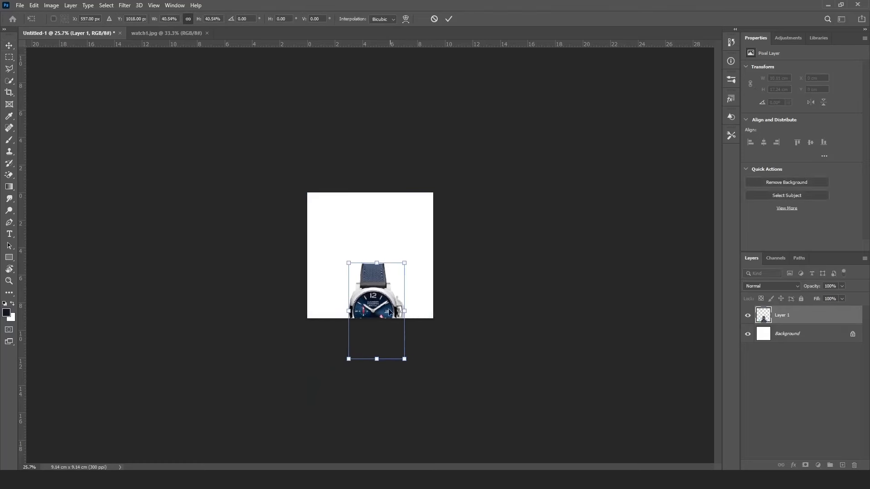
{"action": "left_click_drag", "start_coordinate": [383, 300], "coordinate": [386, 255]}
{"action": "left_click_drag", "start_coordinate": [398, 303], "coordinate": [394, 296]}
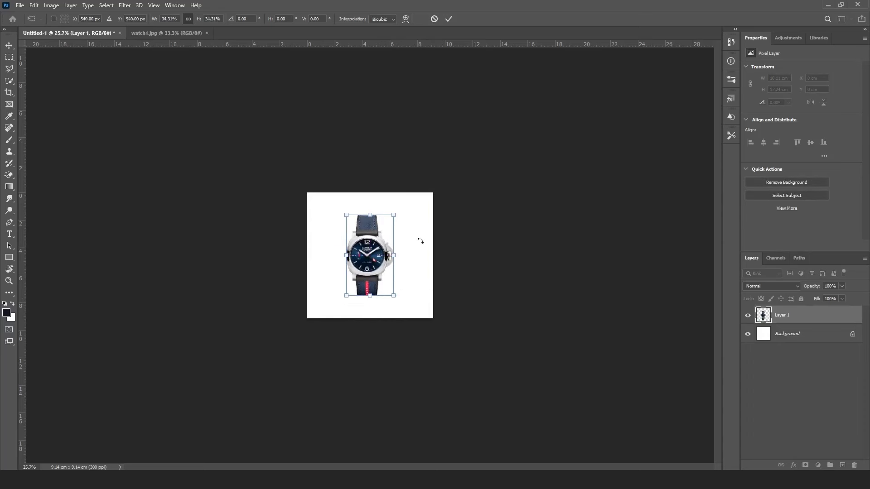
{"action": "left_click", "coordinate": [449, 19]}
Step: Shrink the watch around its centre to about 2.54 × 4.32 cm, apply the transform and deselect the layer
{"action": "key", "text": "ctrl+plus"}
{"action": "key", "text": "ctrl+plus"}
{"action": "key", "text": "ctrl+plus"}
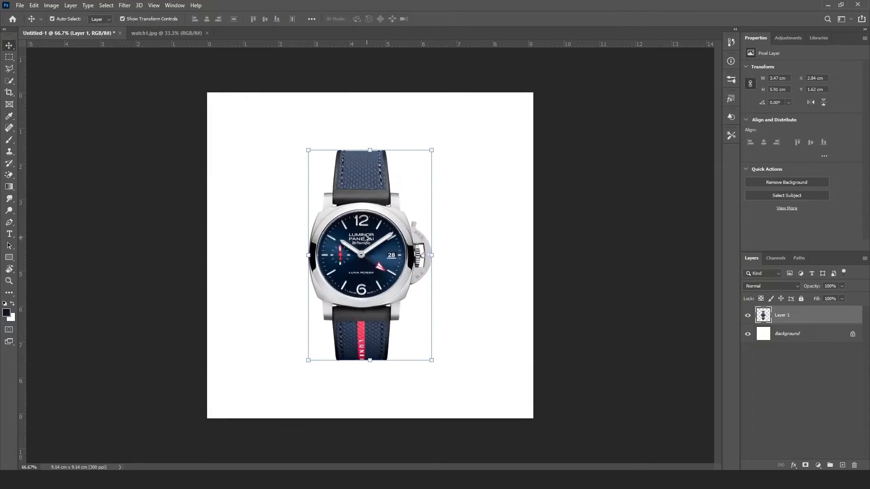
{"action": "scroll", "coordinate": [367, 237], "scroll_direction": "up", "scroll_amount": 3}
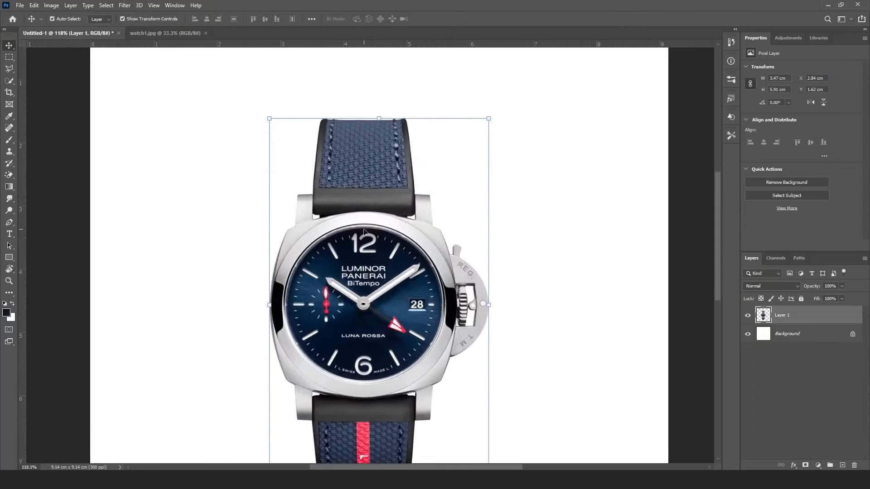
{"action": "scroll", "coordinate": [364, 230], "scroll_direction": "down", "scroll_amount": 2}
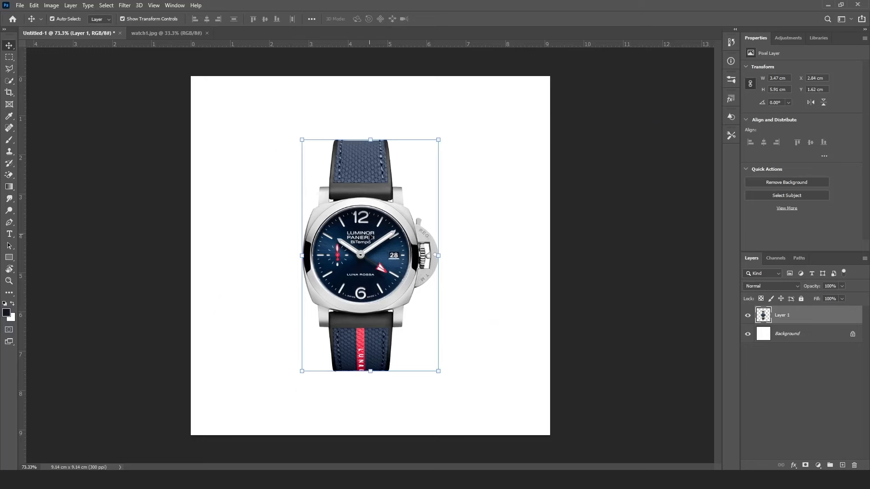
{"action": "left_click_drag", "start_coordinate": [370, 236], "coordinate": [371, 234]}
{"action": "left_click", "coordinate": [438, 139]}
{"action": "left_click_drag", "start_coordinate": [439, 139], "coordinate": [423, 172]}
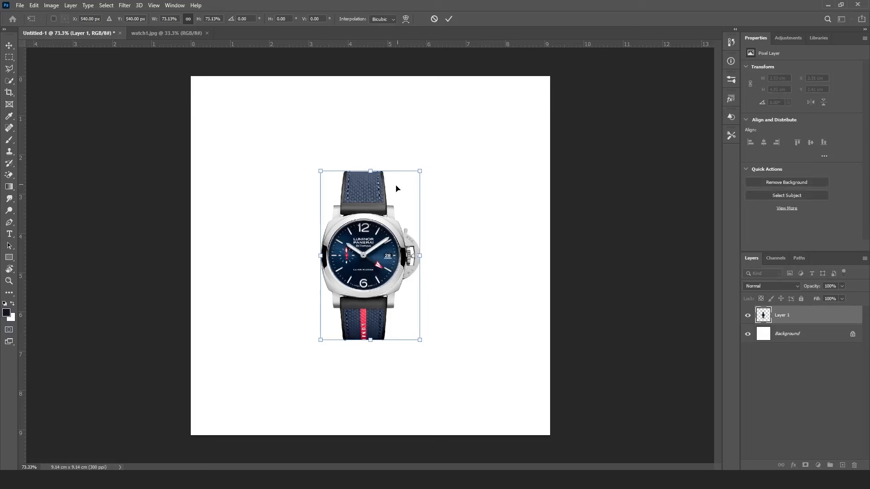
{"action": "left_click", "coordinate": [449, 19]}
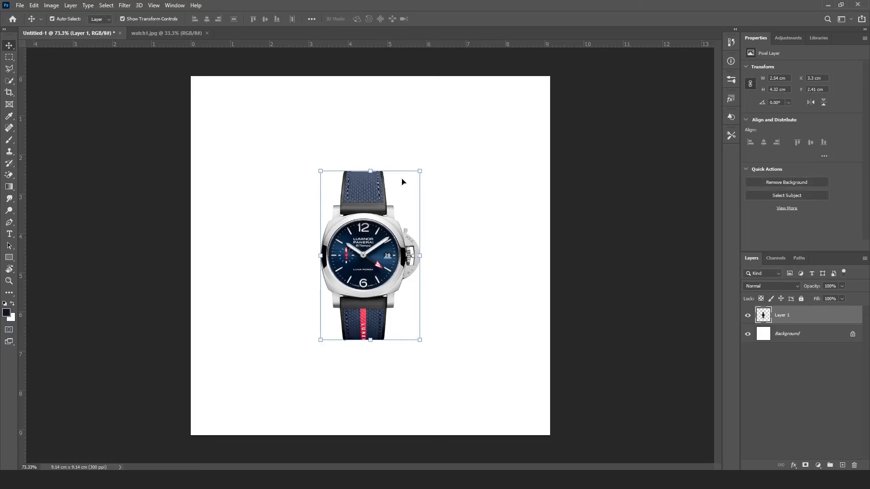
{"action": "left_click", "coordinate": [605, 194]}
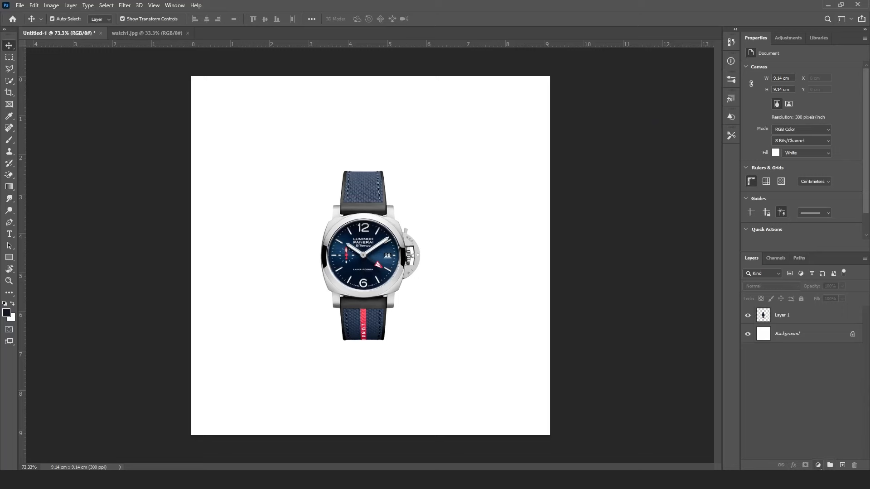
Step: Add a Gradient fill layer above the watch layer
{"action": "left_click", "coordinate": [818, 466]}
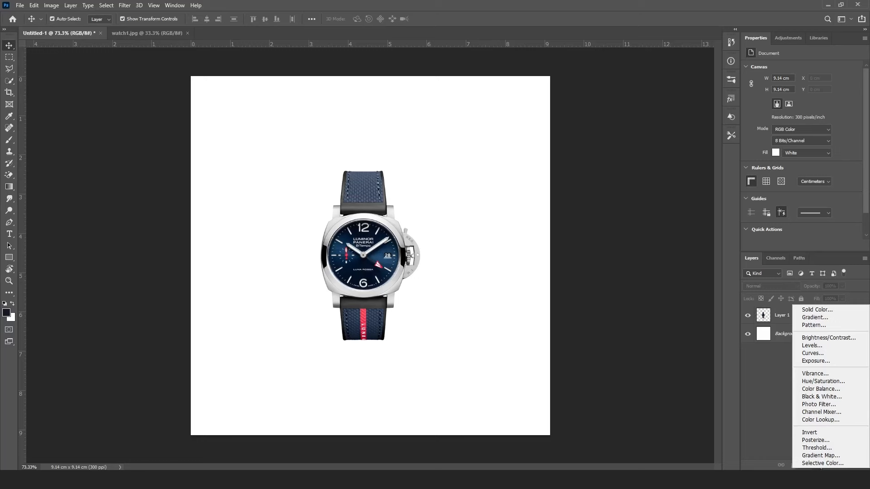
{"action": "left_click", "coordinate": [814, 318]}
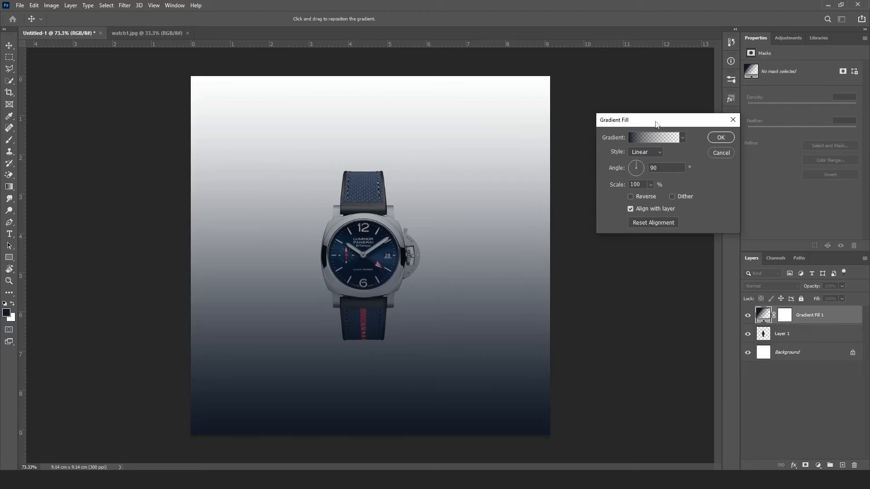
{"action": "left_click_drag", "start_coordinate": [655, 121], "coordinate": [620, 143]}
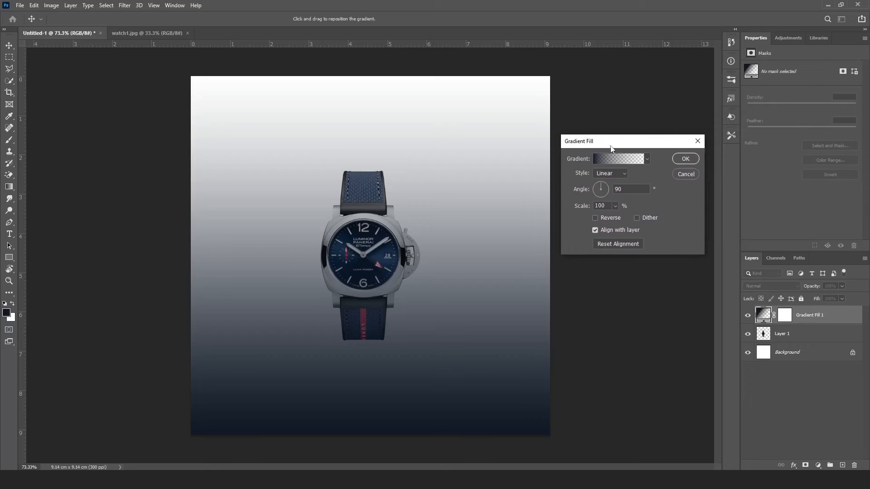
{"action": "left_click", "coordinate": [648, 160]}
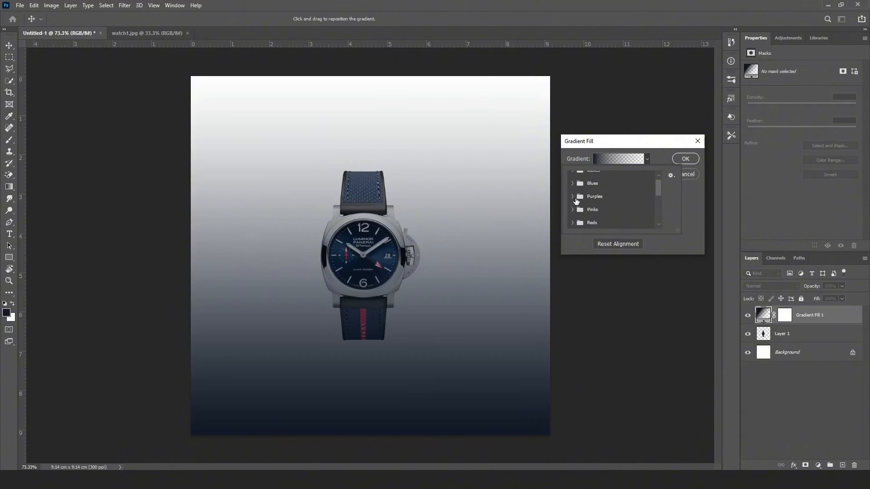
{"action": "left_click", "coordinate": [573, 197]}
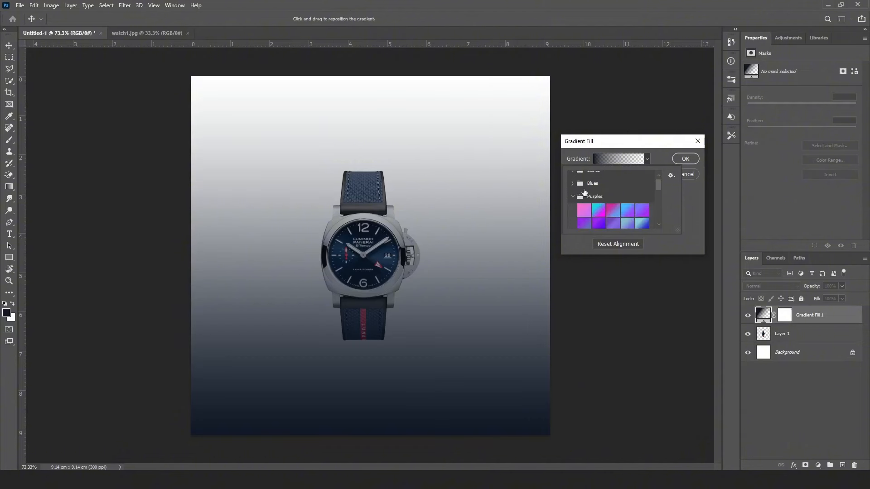
{"action": "left_click", "coordinate": [572, 197]}
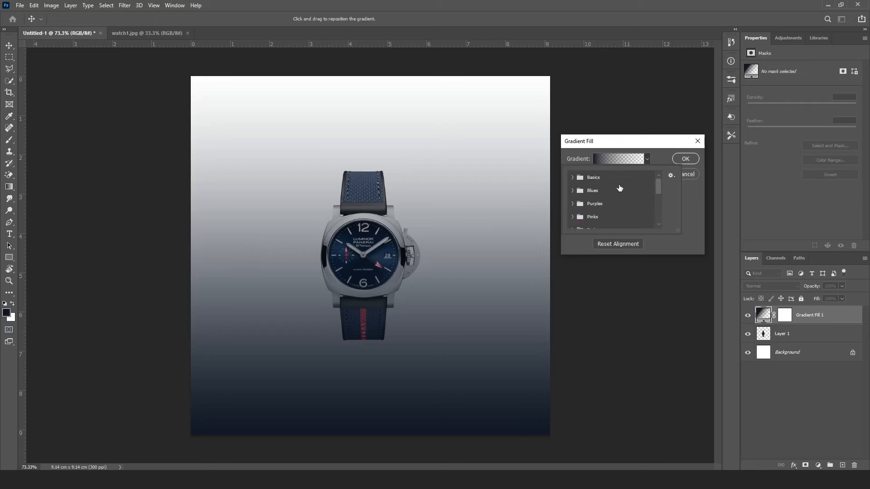
{"action": "left_click", "coordinate": [657, 151]}
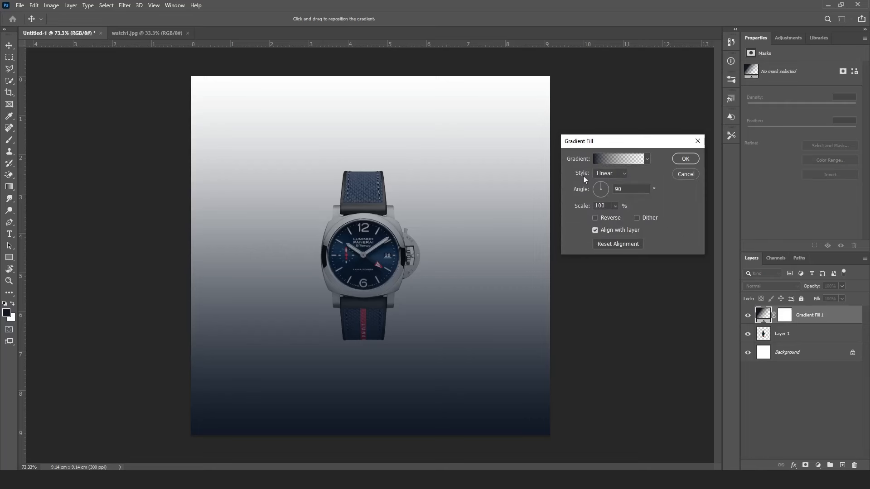
Step: Set the gradient fill's style to Radial and open its gradient for editing
{"action": "left_click", "coordinate": [615, 177]}
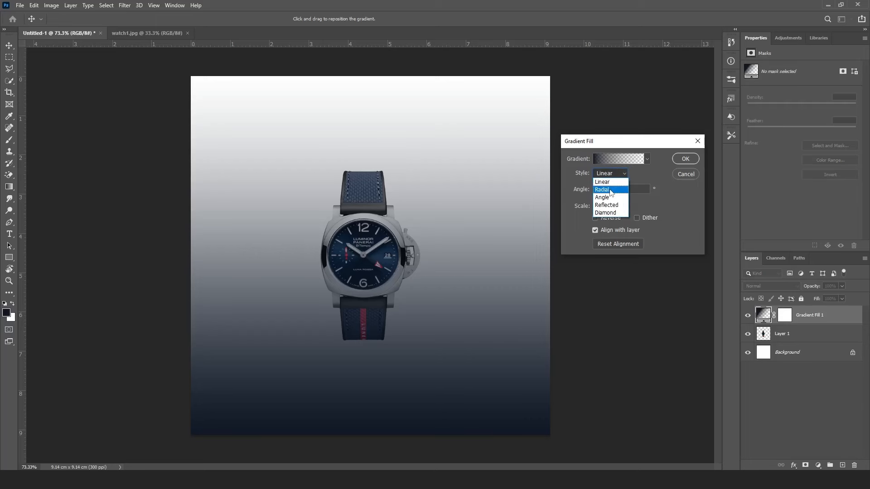
{"action": "left_click", "coordinate": [610, 191]}
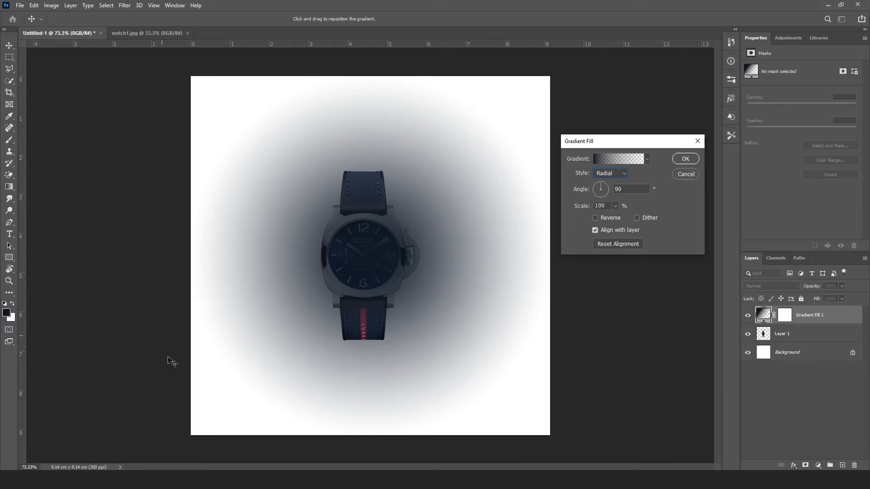
{"action": "left_click", "coordinate": [616, 160]}
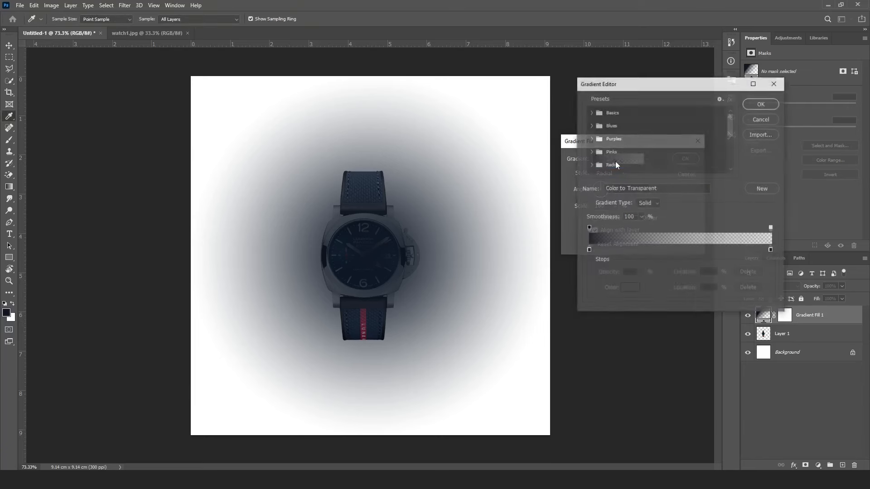
{"action": "left_click", "coordinate": [772, 250]}
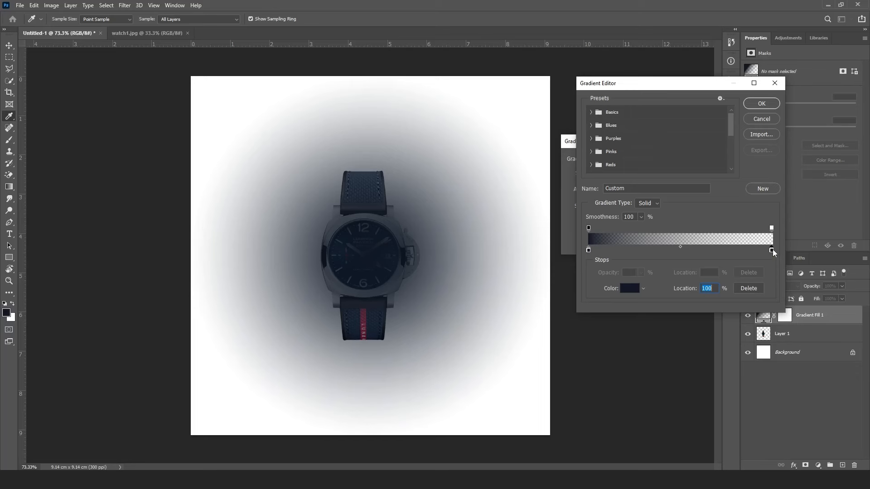
{"action": "left_click", "coordinate": [632, 289]}
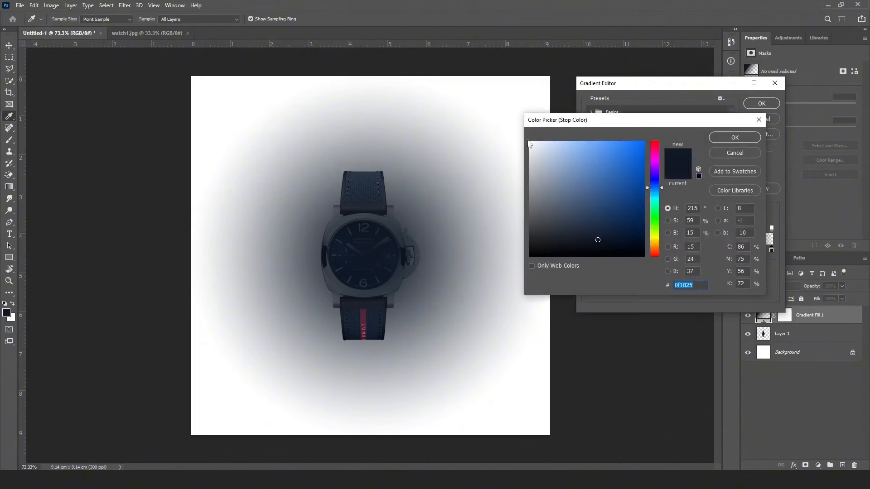
{"action": "type", "text": "0065f8"}
{"action": "left_click", "coordinate": [650, 143]}
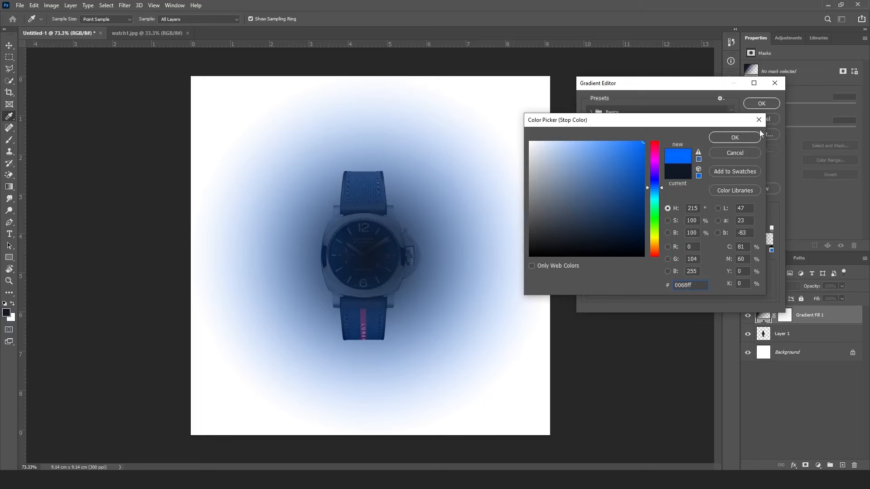
{"action": "left_click", "coordinate": [746, 150]}
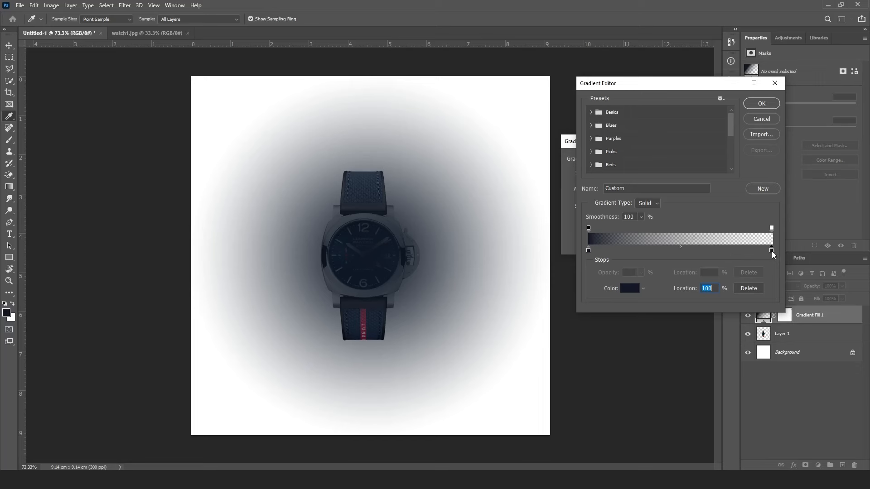
Step: Try a duplicate of the end colour stop at 62% in bright blue 0068ff, and remove the extra stop
{"action": "key", "text": "alt"}
{"action": "left_click_drag", "start_coordinate": [771, 251], "coordinate": [704, 253]}
{"action": "left_click", "coordinate": [630, 288]}
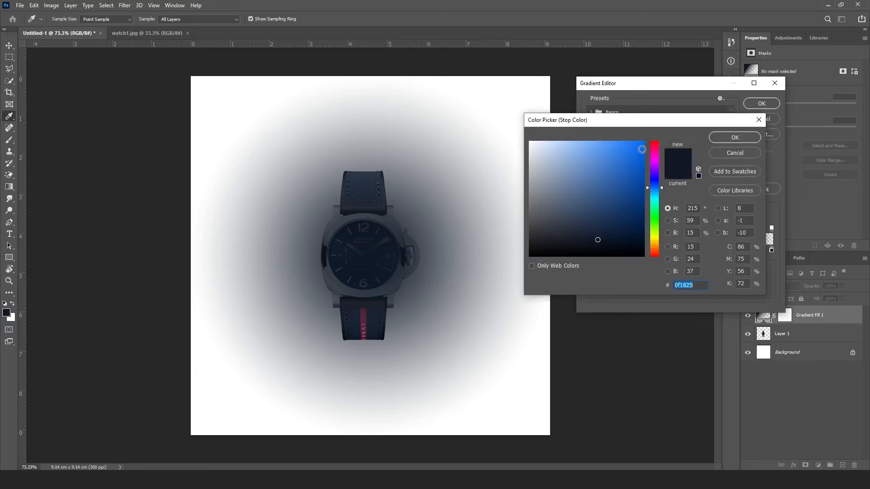
{"action": "type", "text": "0068ff"}
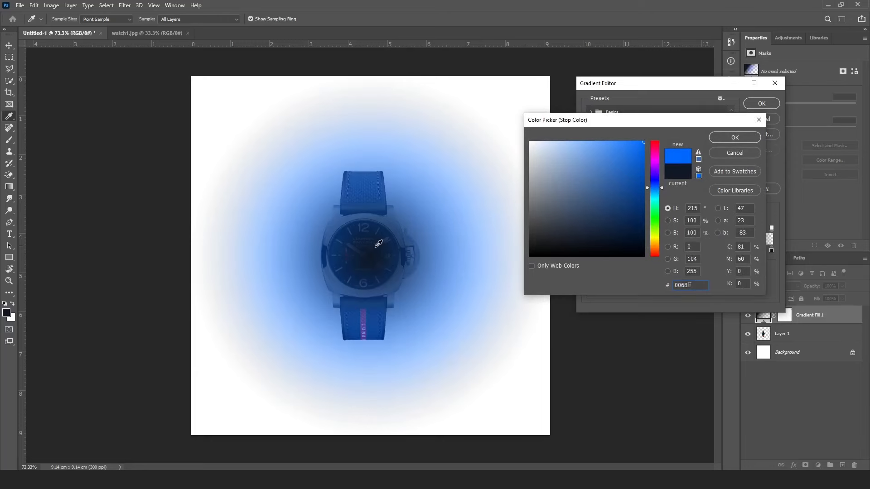
{"action": "left_click", "coordinate": [757, 153]}
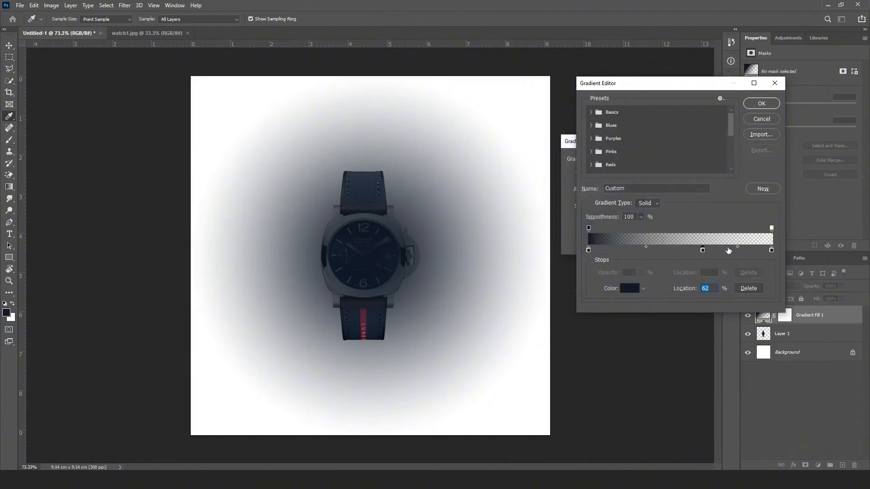
{"action": "left_click_drag", "start_coordinate": [703, 250], "coordinate": [770, 252]}
Step: Set the opacity of the gradient's end stop to 100%
{"action": "left_click", "coordinate": [772, 251]}
{"action": "left_click", "coordinate": [772, 228]}
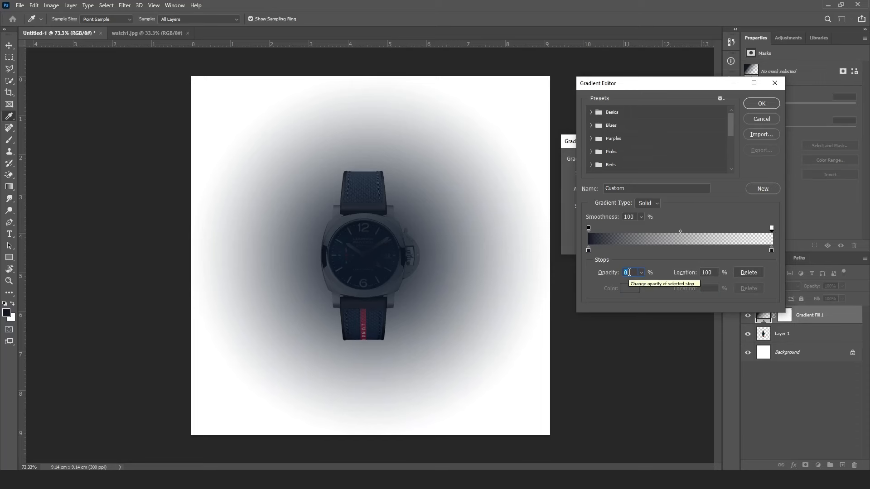
{"action": "type", "text": "100"}
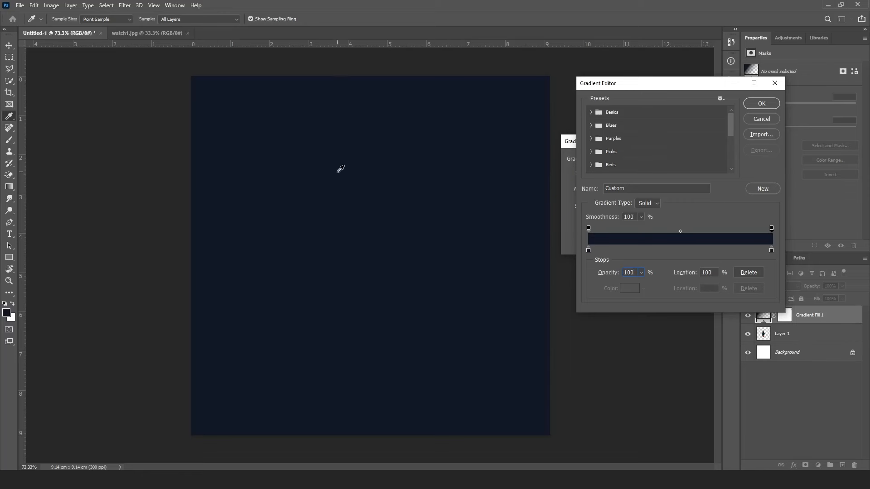
Step: Recolour the gradient's start stop to medium blue 24426c and accept the edited gradient
{"action": "left_click", "coordinate": [589, 251]}
{"action": "left_click", "coordinate": [634, 289]}
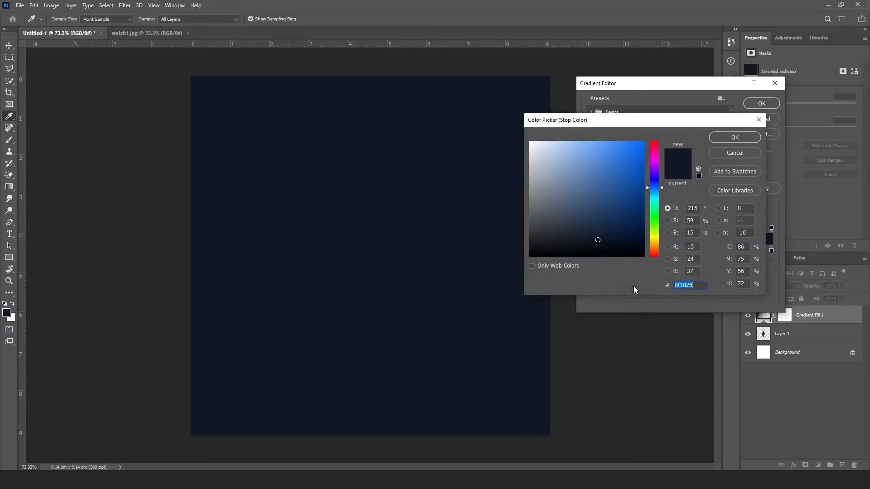
{"action": "left_click_drag", "start_coordinate": [599, 241], "coordinate": [606, 208]}
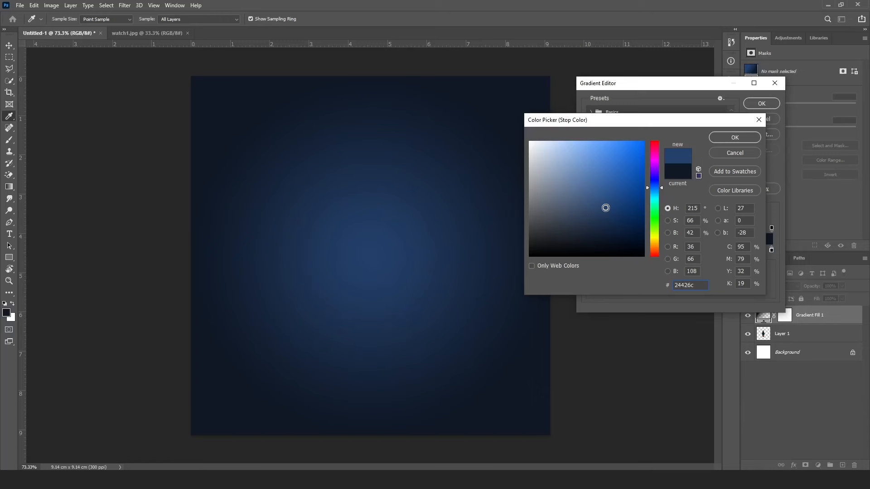
{"action": "left_click", "coordinate": [733, 137]}
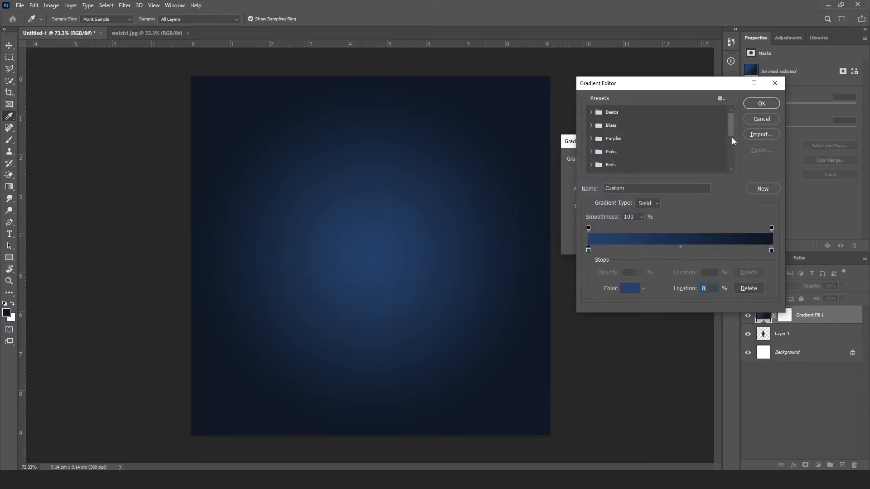
{"action": "left_click", "coordinate": [762, 104]}
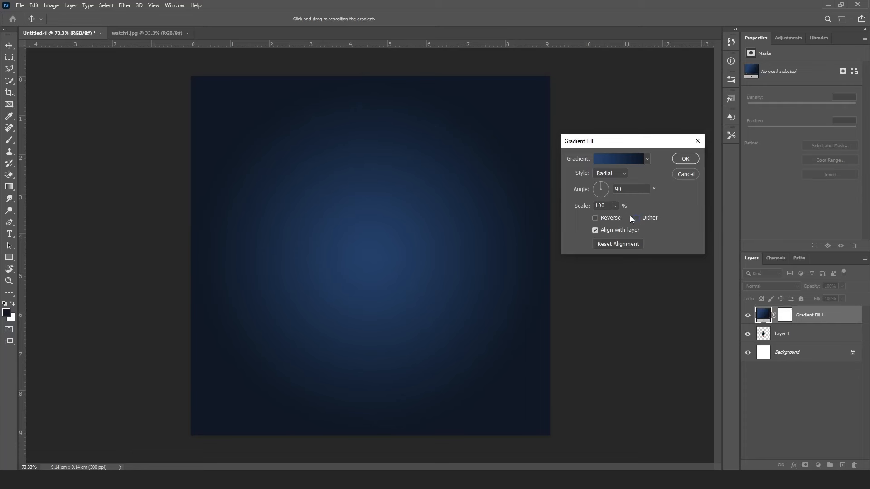
Step: Enable Dither for the radial gradient fill and apply it
{"action": "scroll", "coordinate": [525, 315], "scroll_direction": "up", "scroll_amount": 1}
{"action": "scroll", "coordinate": [525, 315], "scroll_direction": "up", "scroll_amount": 10}
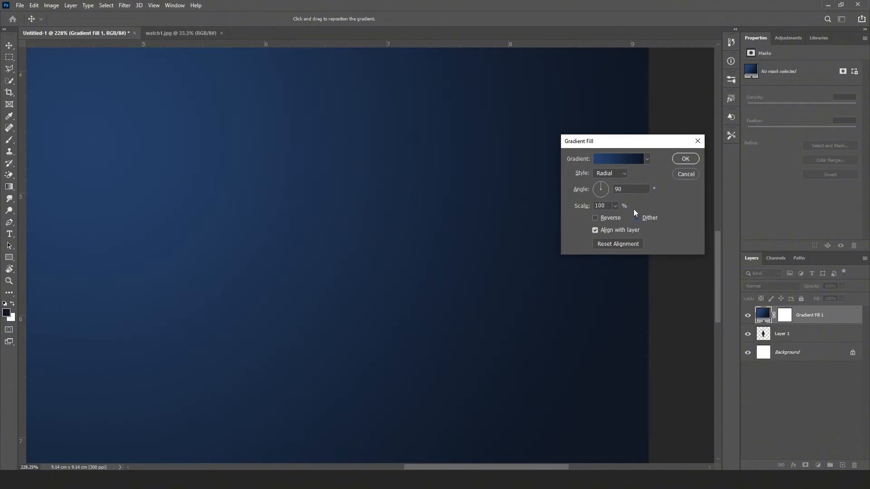
{"action": "left_click", "coordinate": [636, 218]}
{"action": "scroll", "coordinate": [515, 305], "scroll_direction": "down", "scroll_amount": 5, "text": "alt"}
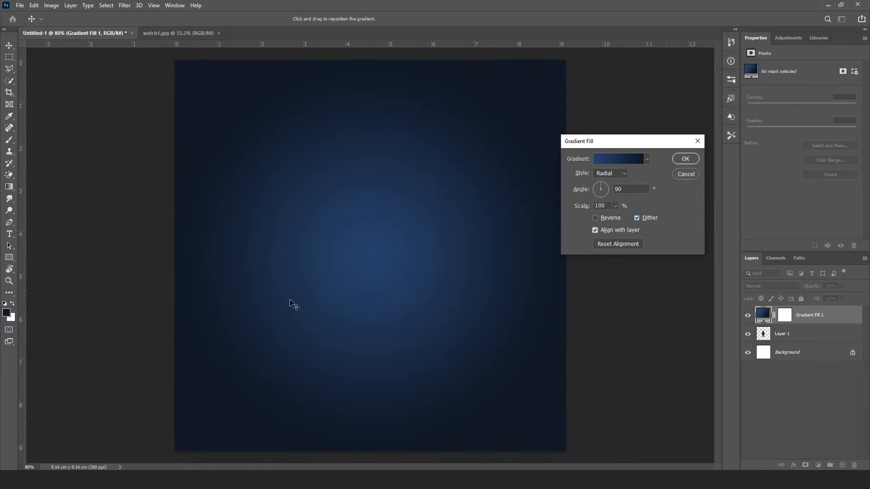
{"action": "left_click", "coordinate": [686, 159]}
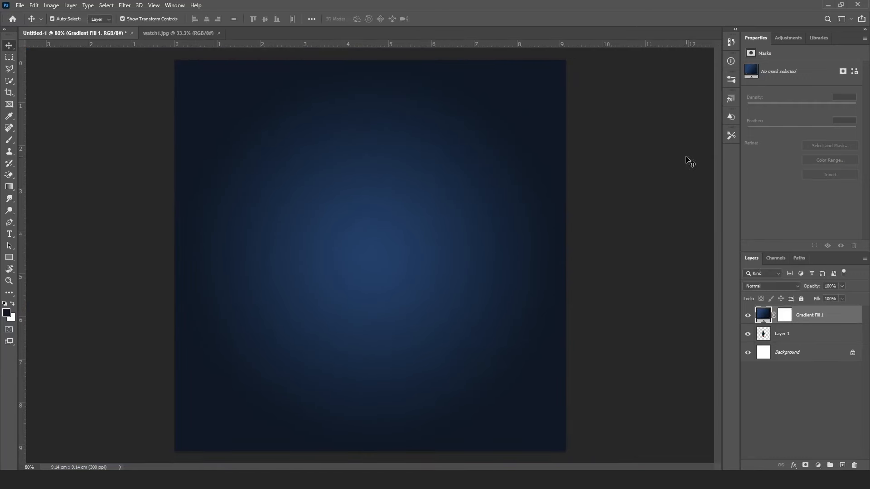
Step: Rename the cut-out watch layer as Watch
{"action": "left_click", "coordinate": [805, 338]}
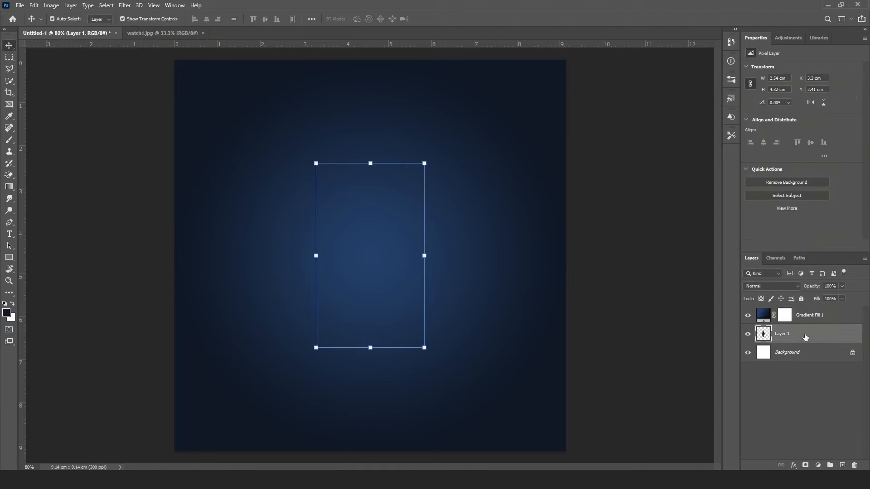
{"action": "left_click", "coordinate": [819, 318]}
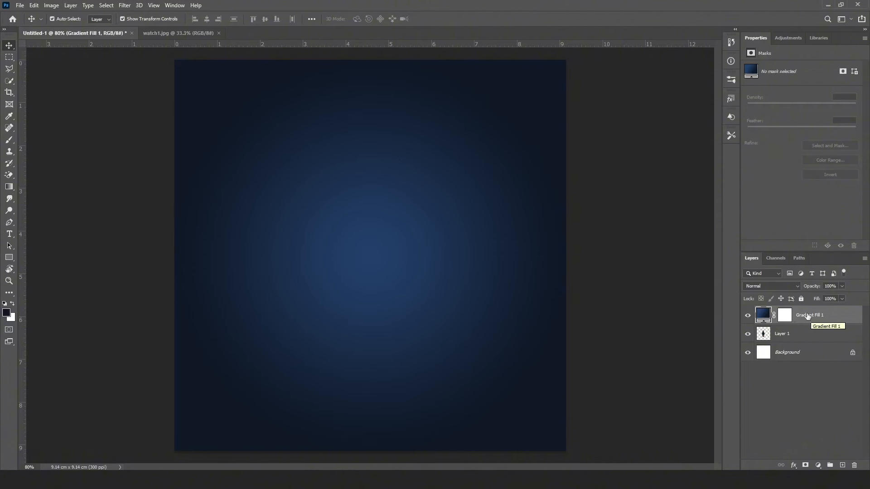
{"action": "left_click", "coordinate": [781, 336]}
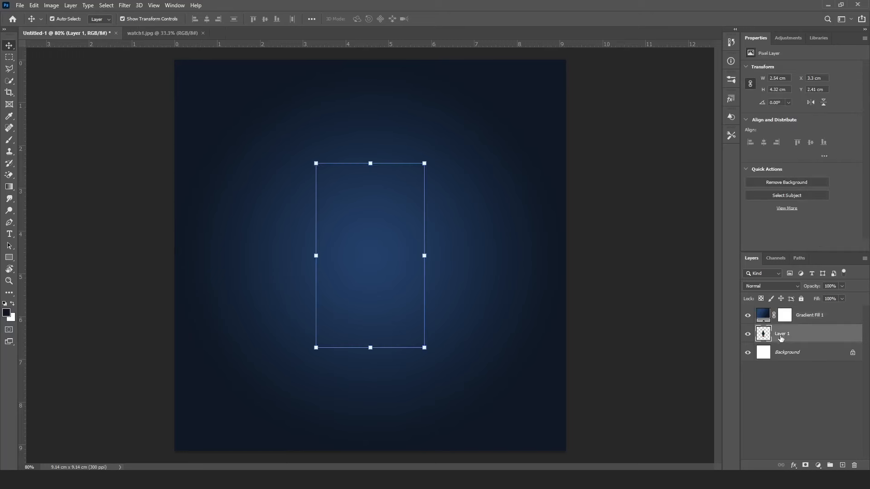
{"action": "double_click", "coordinate": [782, 335]}
{"action": "type", "text": "Watch"}
{"action": "key", "text": "Return"}
Step: Rename the gradient fill layer as Background and select the Watch layer
{"action": "left_click", "coordinate": [814, 319]}
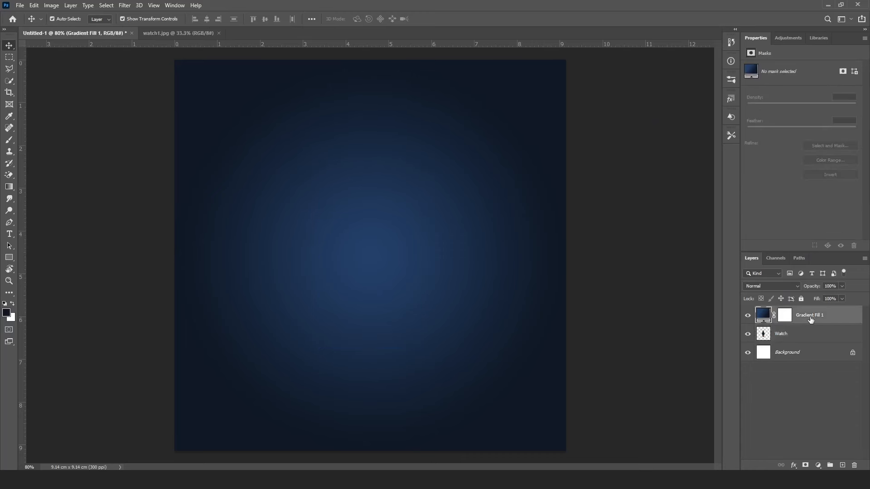
{"action": "double_click", "coordinate": [811, 316]}
{"action": "type", "text": "Background"}
{"action": "left_click", "coordinate": [820, 333]}
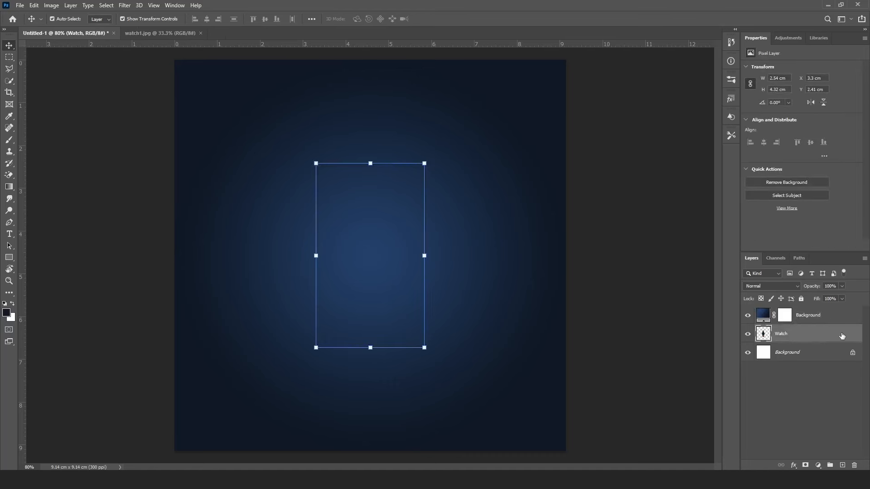
Step: Move the gradient Background layer beneath the Watch layer in the layer stack
{"action": "double_click", "coordinate": [763, 336]}
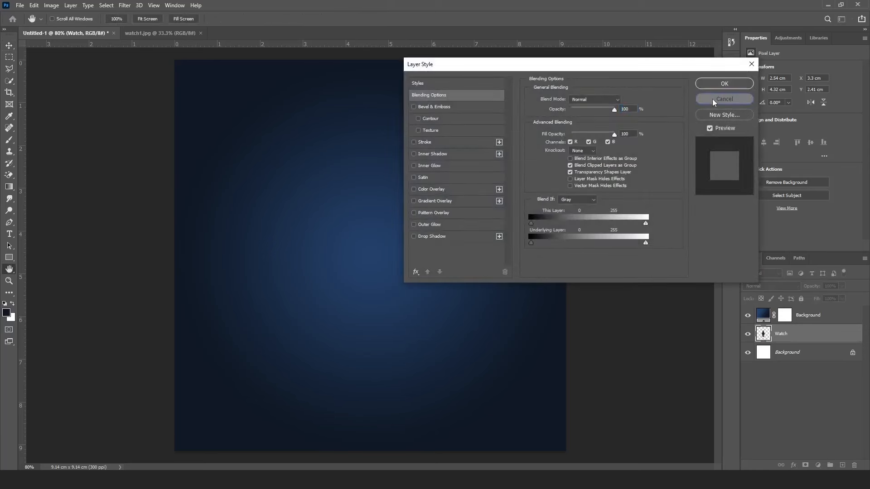
{"action": "left_click", "coordinate": [724, 100]}
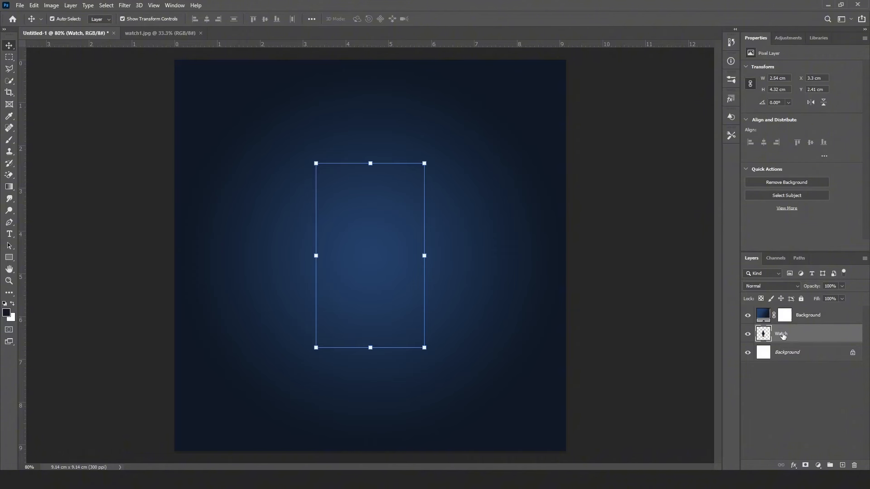
{"action": "left_click", "coordinate": [810, 319]}
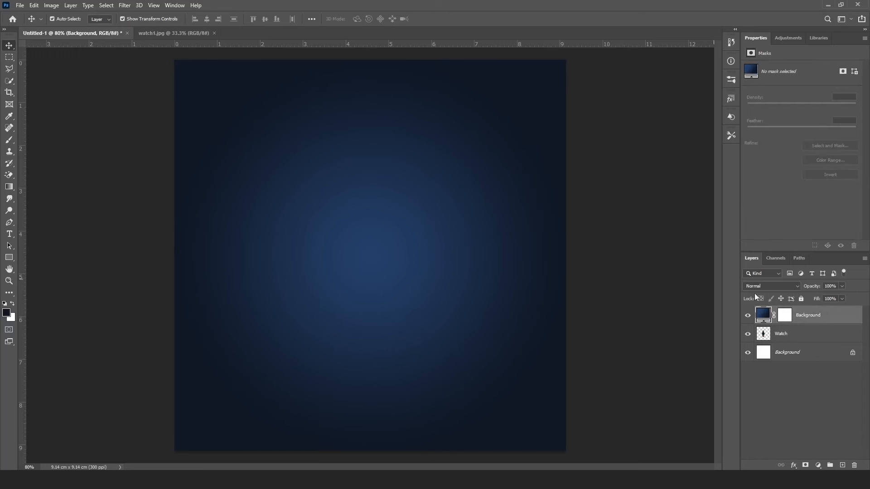
{"action": "left_click_drag", "start_coordinate": [803, 320], "coordinate": [804, 342]}
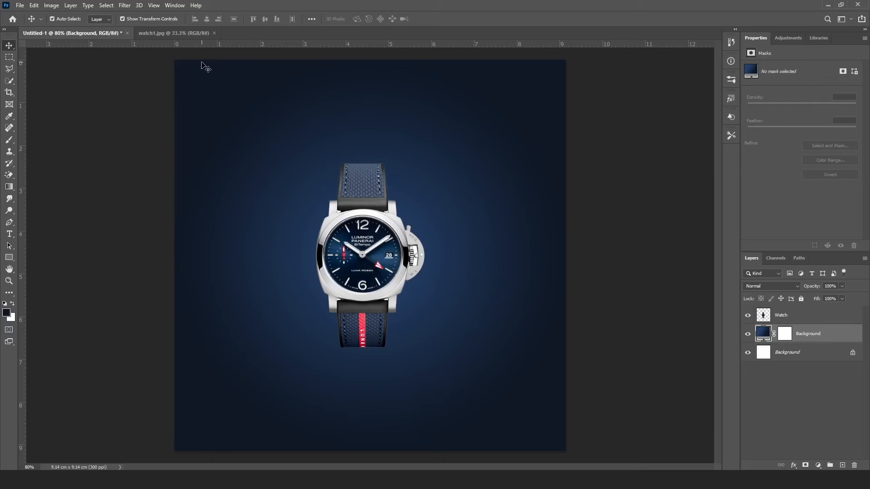
Step: Place vertical and horizontal margin guides on all four sides of the canvas, at about 0.6 cm and 8.5 cm in each direction
{"action": "left_click_drag", "start_coordinate": [25, 112], "coordinate": [202, 203]}
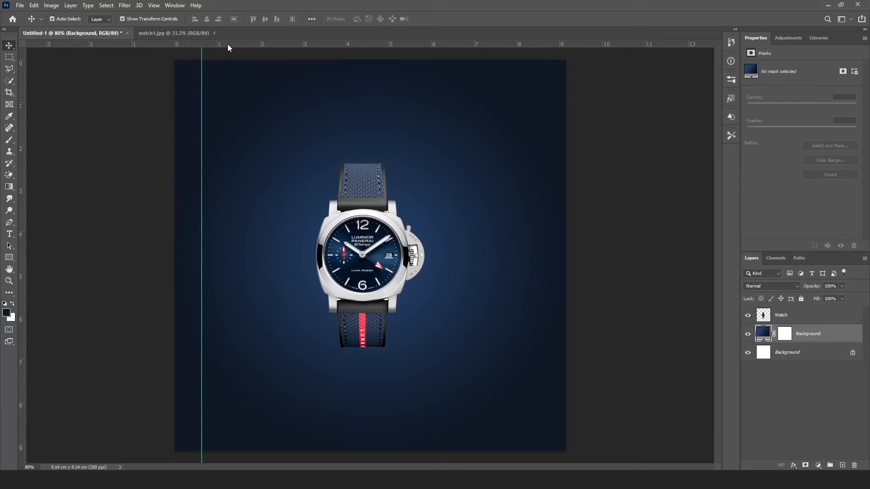
{"action": "left_click_drag", "start_coordinate": [227, 44], "coordinate": [229, 84]}
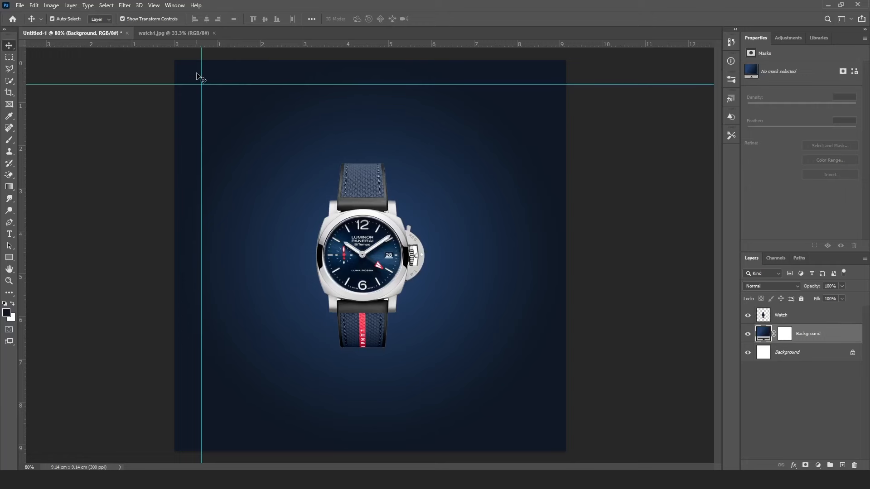
{"action": "left_click", "coordinate": [32, 129]}
{"action": "left_click_drag", "start_coordinate": [22, 129], "coordinate": [538, 214]}
{"action": "left_click_drag", "start_coordinate": [431, 46], "coordinate": [425, 425]}
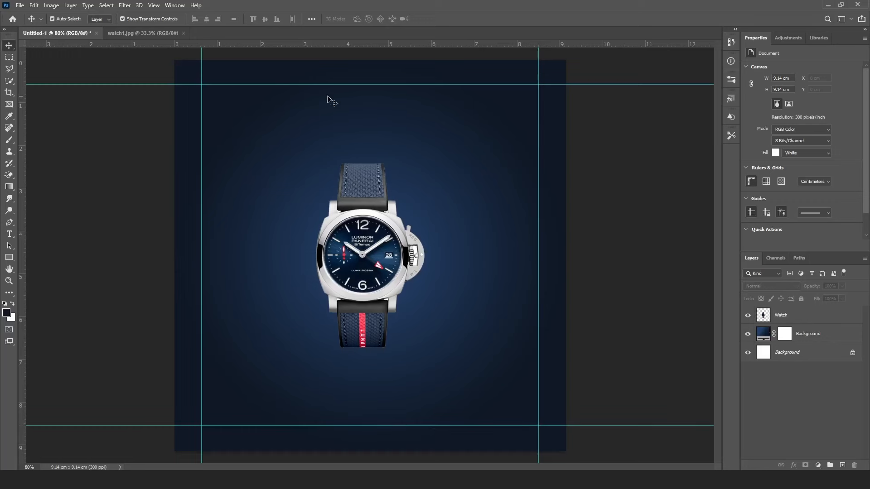
Step: Shift the watch slightly right to an X position of 3.39 cm, keeping its height on the canvas, and deselect it
{"action": "left_click", "coordinate": [379, 250]}
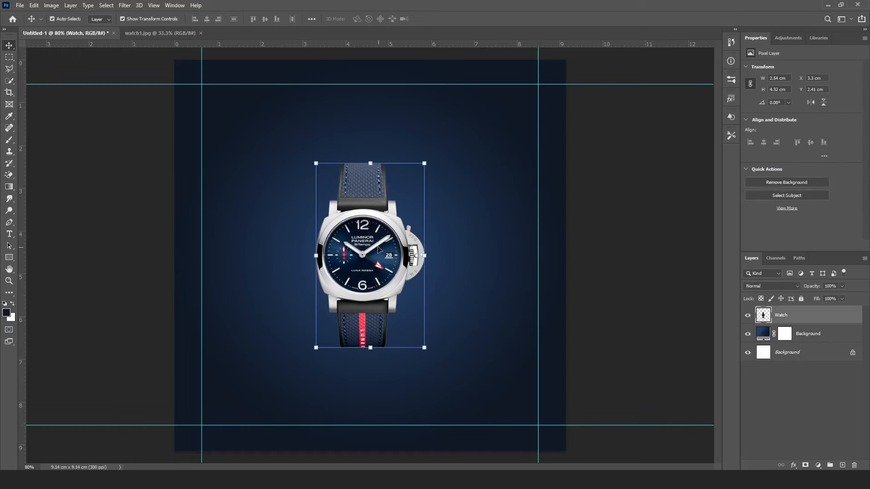
{"action": "left_click_drag", "start_coordinate": [379, 249], "coordinate": [381, 245]}
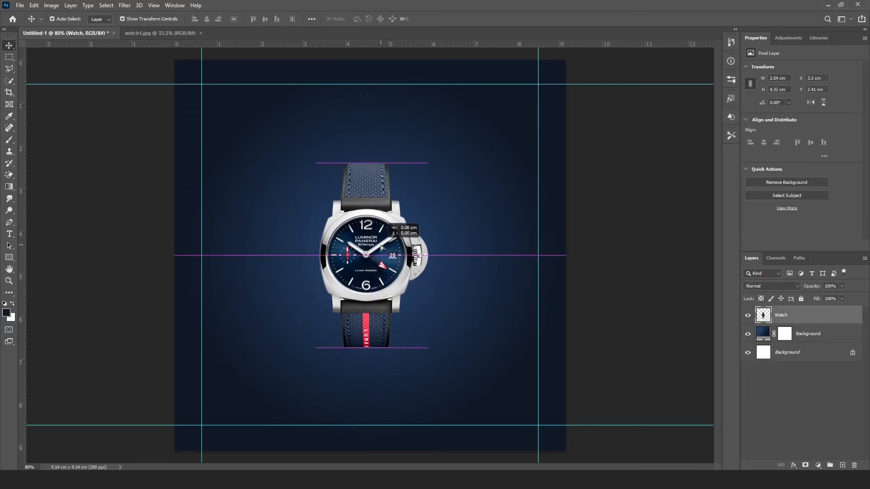
{"action": "left_click_drag", "start_coordinate": [381, 247], "coordinate": [382, 247]}
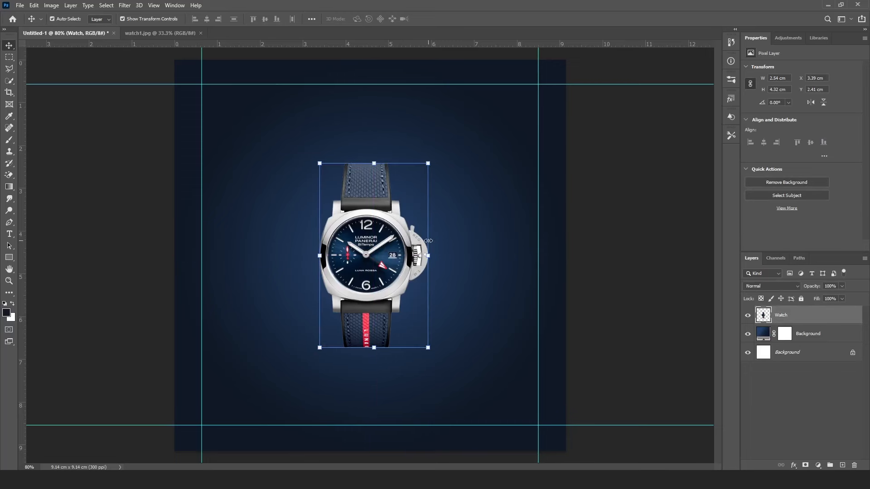
{"action": "left_click", "coordinate": [603, 201]}
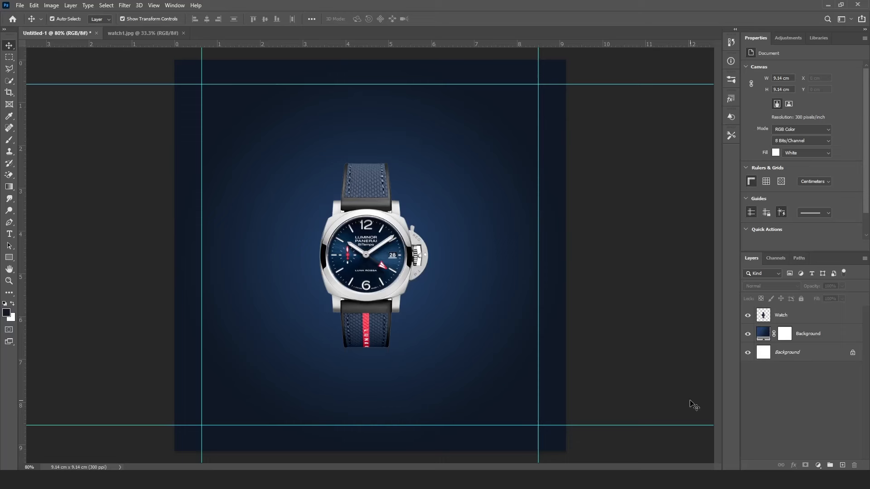
Step: Activate the Brush tool and add a new empty layer directly above the Watch layer
{"action": "left_click", "coordinate": [9, 140]}
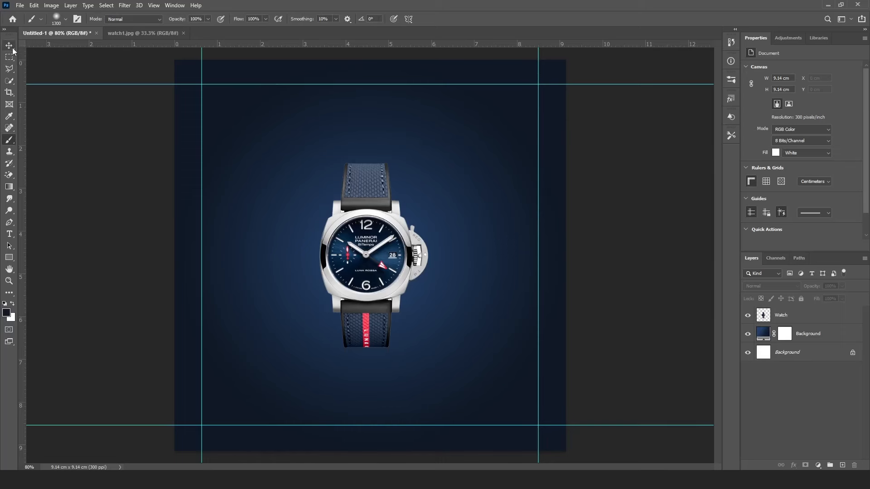
{"action": "right_click", "coordinate": [9, 144]}
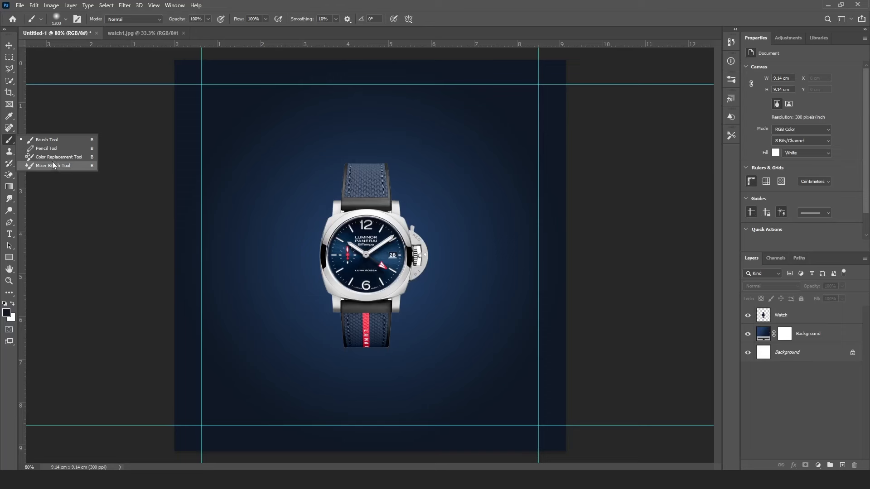
{"action": "left_click", "coordinate": [38, 141]}
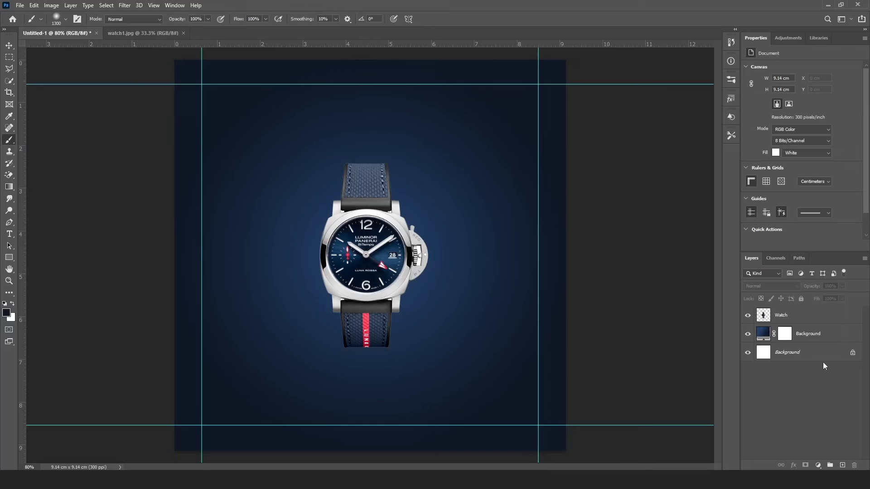
{"action": "left_click", "coordinate": [823, 316]}
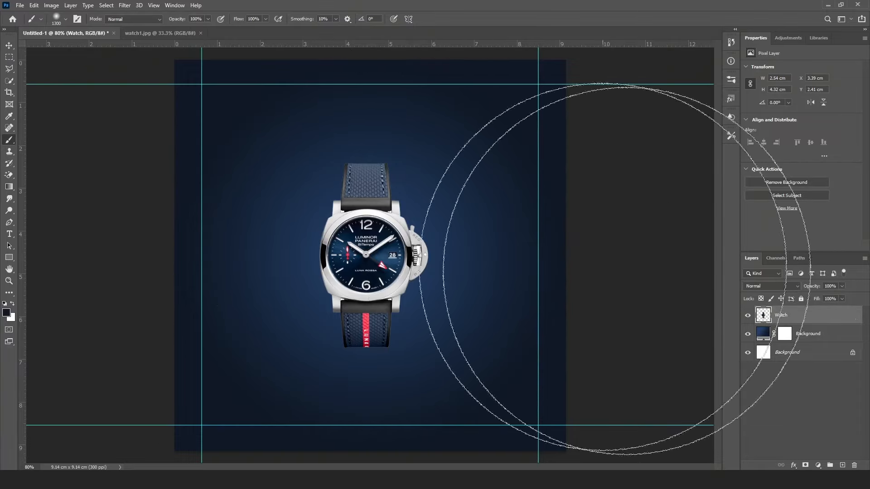
{"action": "left_click", "coordinate": [825, 339]}
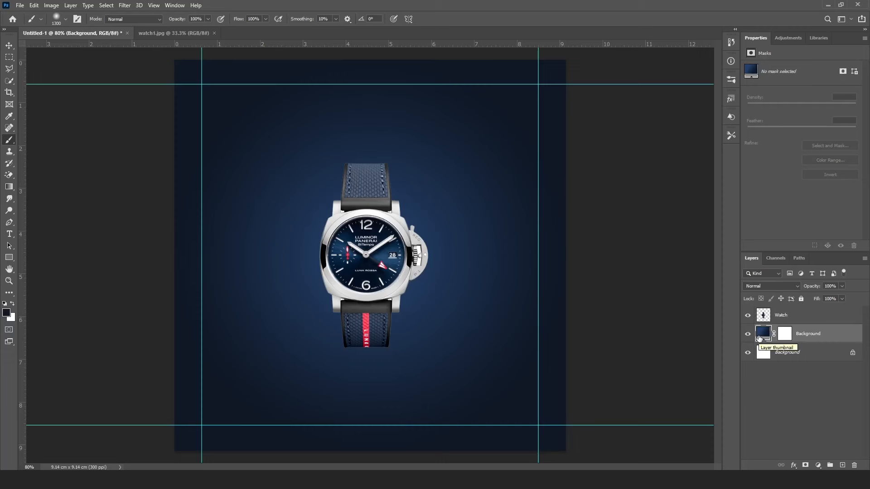
{"action": "left_click", "coordinate": [833, 320]}
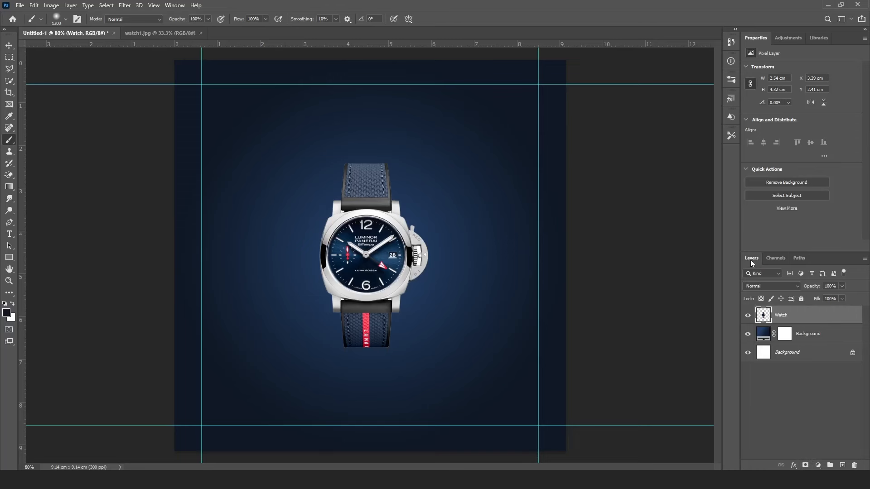
{"action": "left_click", "coordinate": [844, 467]}
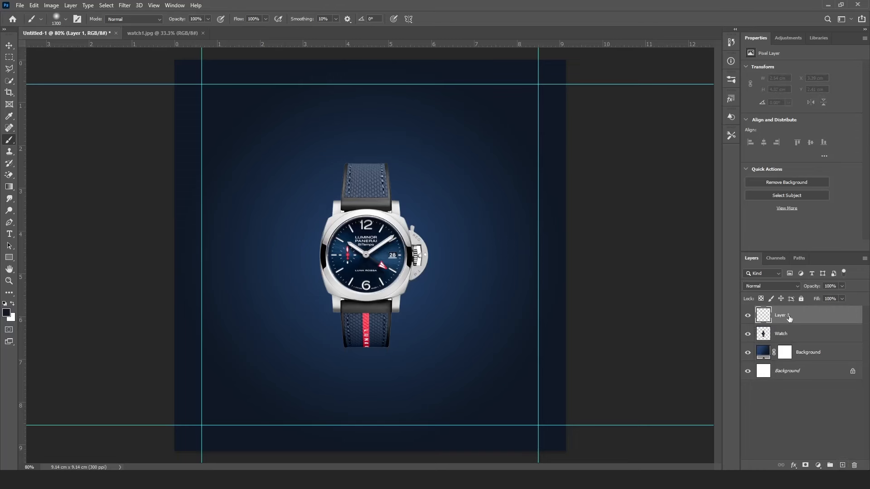
Step: Hide and show the new empty layer and the Watch layer in turn to compare their contents
{"action": "left_click", "coordinate": [748, 317]}
{"action": "left_click", "coordinate": [748, 316]}
{"action": "left_click", "coordinate": [748, 334]}
{"action": "left_click", "coordinate": [748, 335]}
{"action": "left_click", "coordinate": [748, 334]}
{"action": "left_click", "coordinate": [748, 334]}
Step: Rename the new empty layer as Shadow
{"action": "double_click", "coordinate": [787, 317]}
{"action": "type", "text": "S"}
{"action": "type", "text": "aha"}
{"action": "type", "text": "dow"}
{"action": "key", "text": "Return"}
Step: Make the Shadow layer active and reduce the soft round brush to 95 px
{"action": "left_click", "coordinate": [810, 337]}
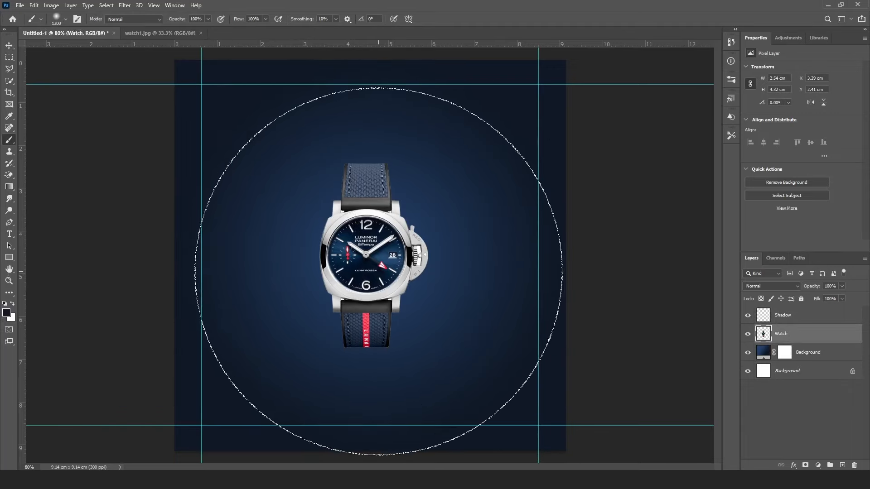
{"action": "left_click", "coordinate": [798, 317]}
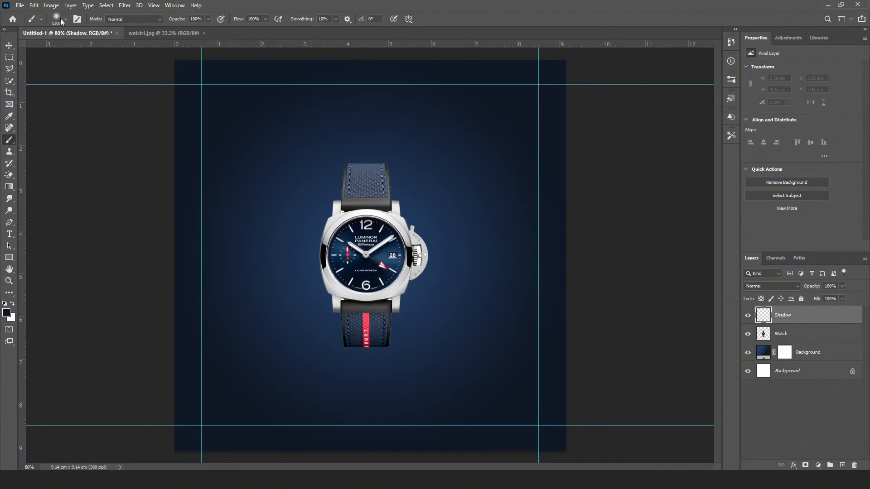
{"action": "left_click", "coordinate": [38, 21]}
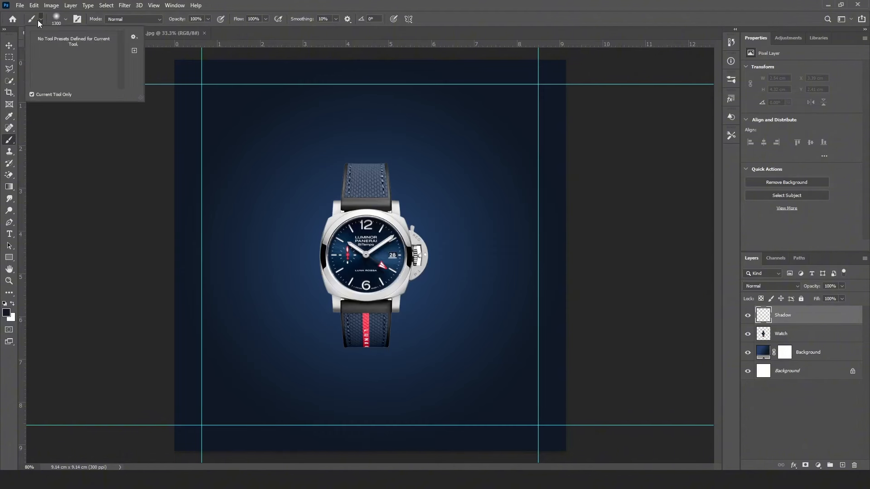
{"action": "left_click", "coordinate": [39, 21]}
{"action": "left_click", "coordinate": [64, 21]}
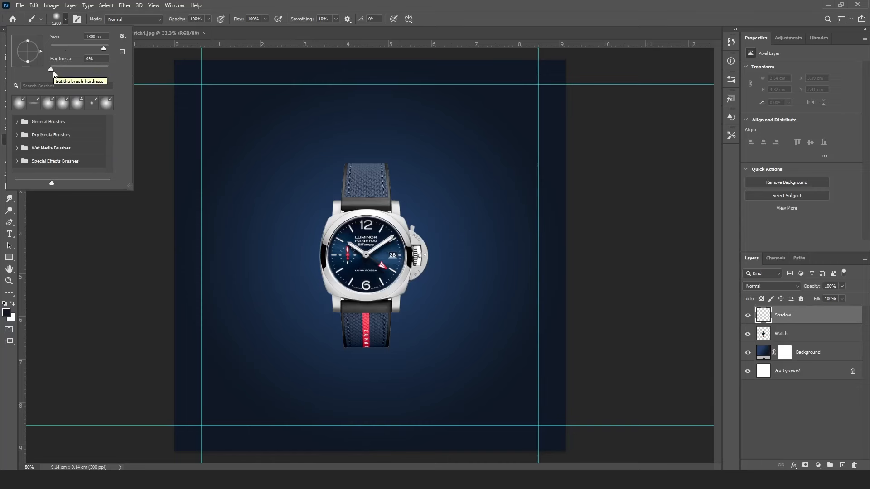
{"action": "key", "text": "Tab"}
{"action": "left_click", "coordinate": [74, 46]}
{"action": "key", "text": "Tab"}
{"action": "left_click", "coordinate": [57, 17]}
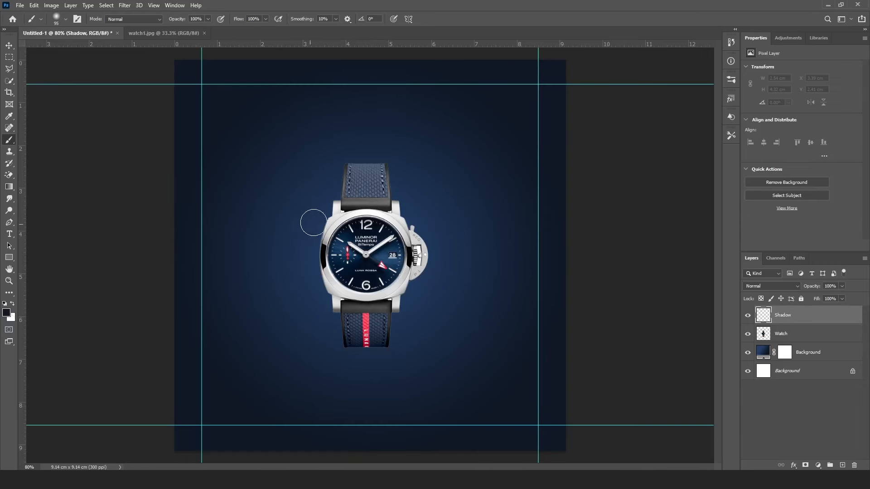
Step: Try a dark brush stroke at the watch case's upper-left edge, undo it, and set the foreground colour to white
{"action": "left_click_drag", "start_coordinate": [317, 214], "coordinate": [341, 214]}
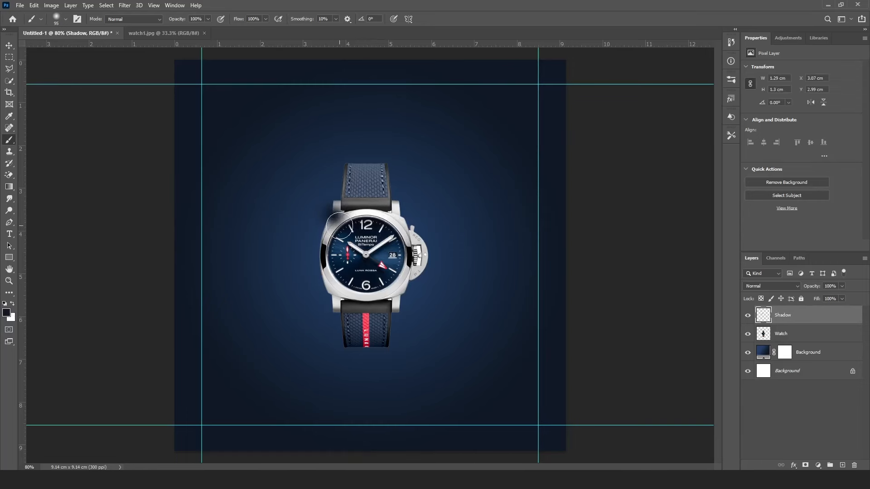
{"action": "key", "text": "ctrl+z"}
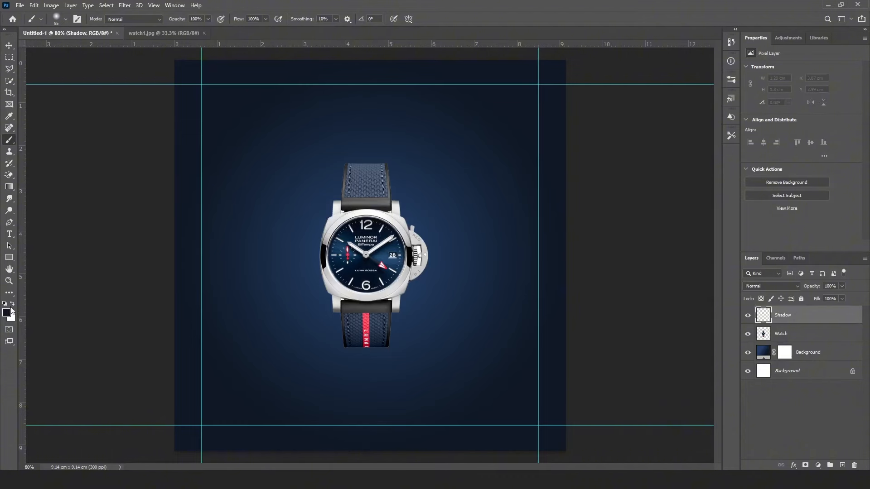
{"action": "left_click", "coordinate": [6, 313]}
{"action": "left_click_drag", "start_coordinate": [565, 161], "coordinate": [517, 125]}
{"action": "left_click", "coordinate": [725, 138]}
{"action": "key", "text": "b"}
Step: Test a soft white dot and one at maximum brush hardness above the watch, and undo both dots
{"action": "left_click", "coordinate": [273, 122]}
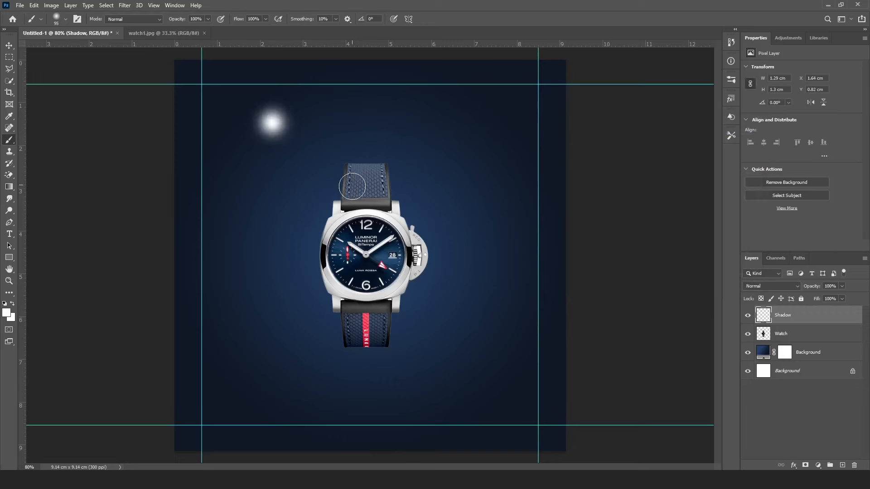
{"action": "left_click", "coordinate": [61, 23]}
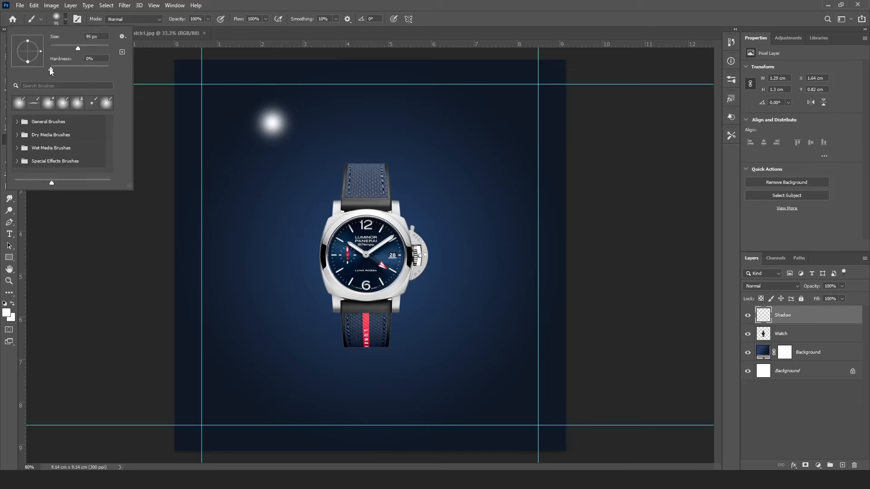
{"action": "left_click_drag", "start_coordinate": [51, 70], "coordinate": [121, 79]}
{"action": "left_click", "coordinate": [237, 7]}
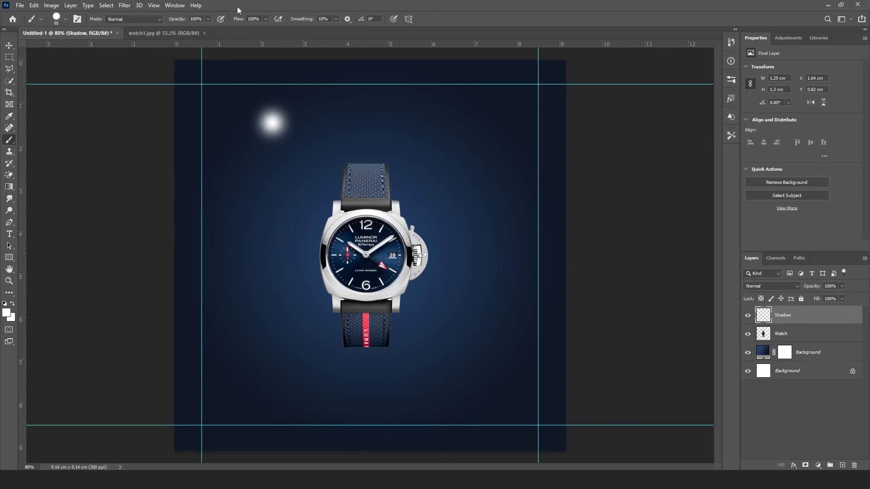
{"action": "left_click", "coordinate": [319, 121]}
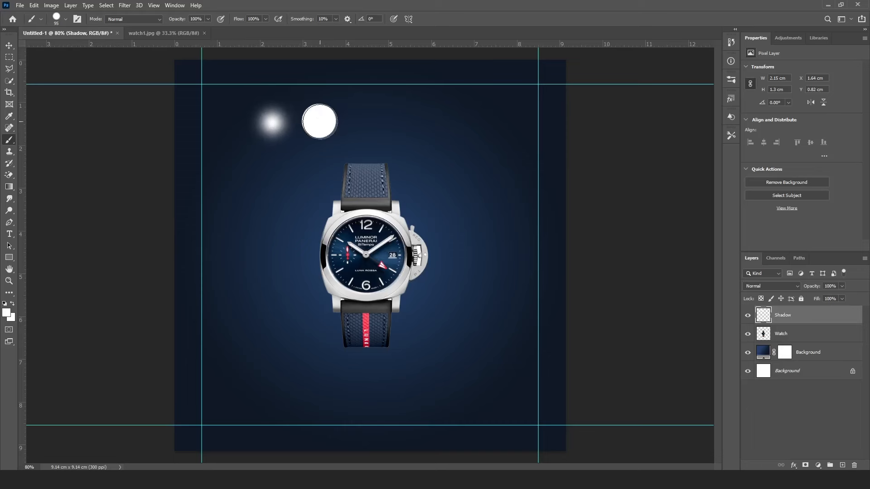
{"action": "key", "text": "ctrl+z"}
{"action": "key", "text": "ctrl+z"}
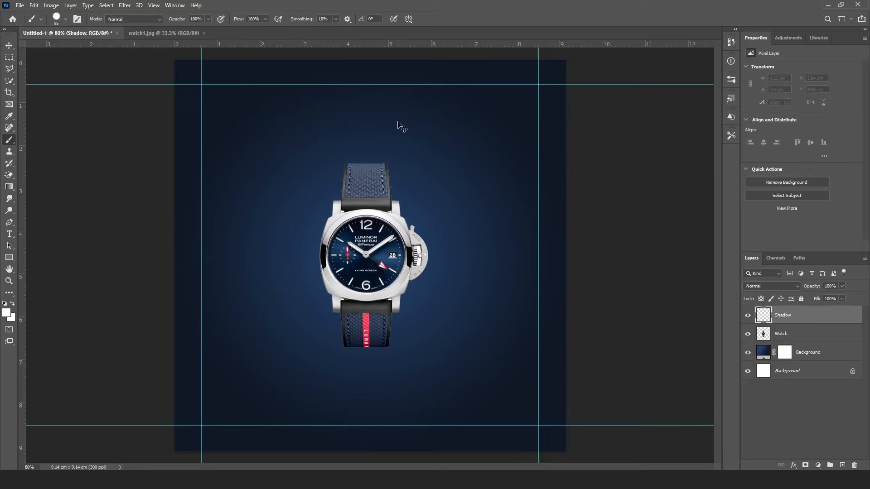
Step: Set the brush to 0% hardness, flatten its tip into a thin horizontal ellipse at about -2° and enlarge it to 291 px
{"action": "left_click", "coordinate": [58, 26]}
{"action": "left_click_drag", "start_coordinate": [68, 66], "coordinate": [50, 70]}
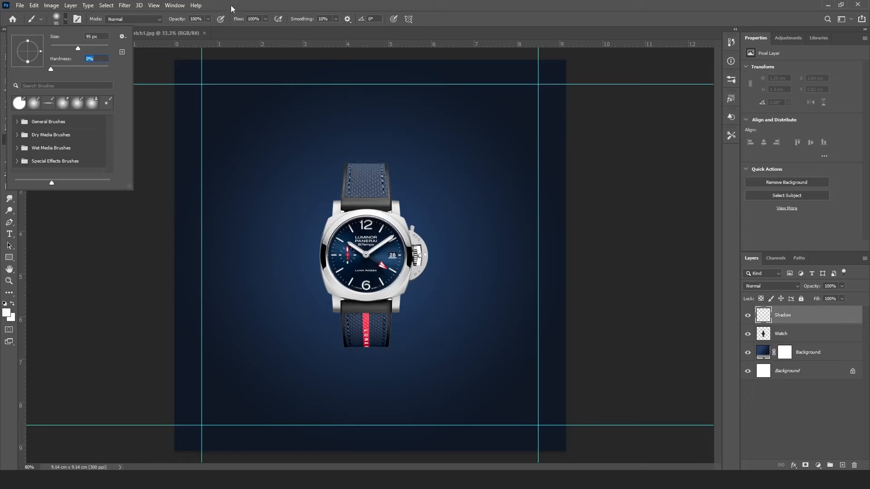
{"action": "key", "text": "Return"}
{"action": "left_click", "coordinate": [57, 21]}
{"action": "left_click_drag", "start_coordinate": [27, 77], "coordinate": [21, 80]}
{"action": "left_click_drag", "start_coordinate": [28, 40], "coordinate": [28, 51]}
{"action": "left_click", "coordinate": [92, 50]}
{"action": "left_click_drag", "start_coordinate": [95, 49], "coordinate": [98, 49]}
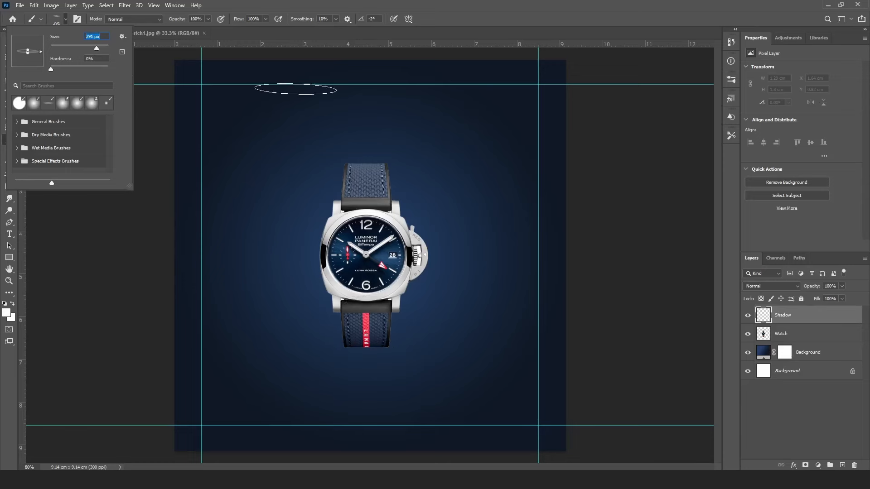
{"action": "left_click", "coordinate": [269, 7]}
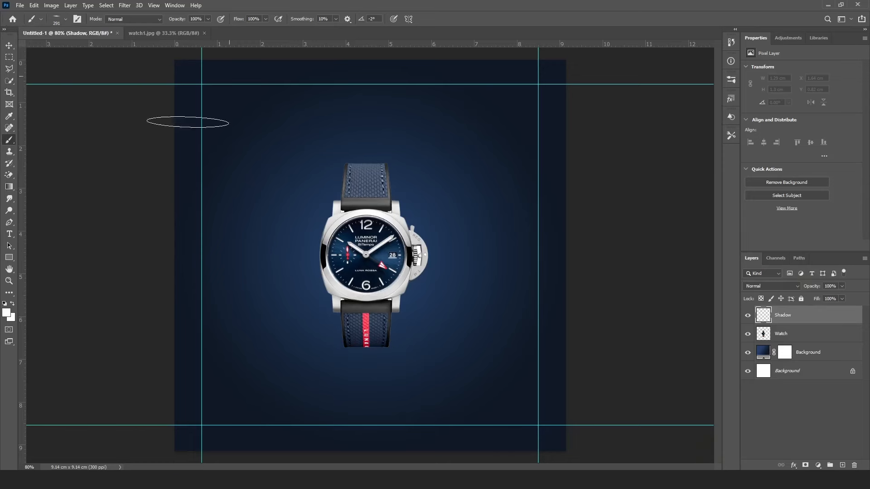
Step: Set the foreground colour to black (000000), adjust the flattened brush angle to -1° and dab a soft shadow at the lower strap's end
{"action": "left_click", "coordinate": [5, 312]}
{"action": "left_click_drag", "start_coordinate": [573, 233], "coordinate": [500, 265]}
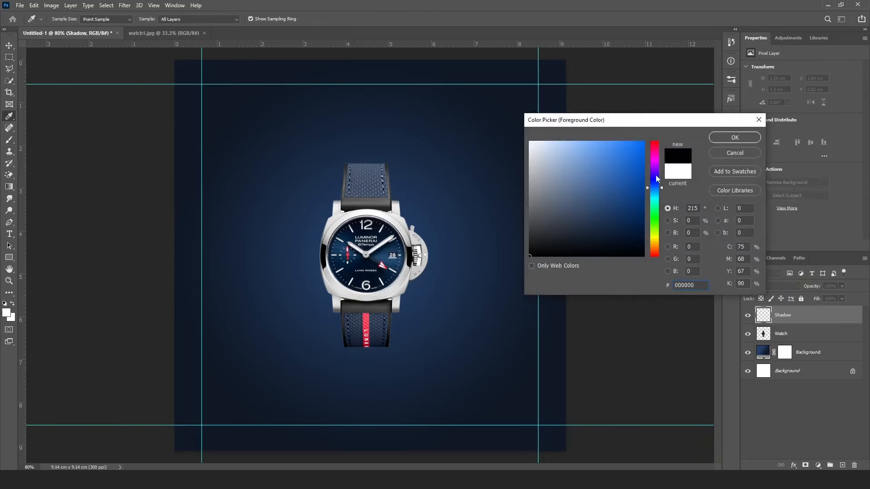
{"action": "left_click", "coordinate": [734, 137]}
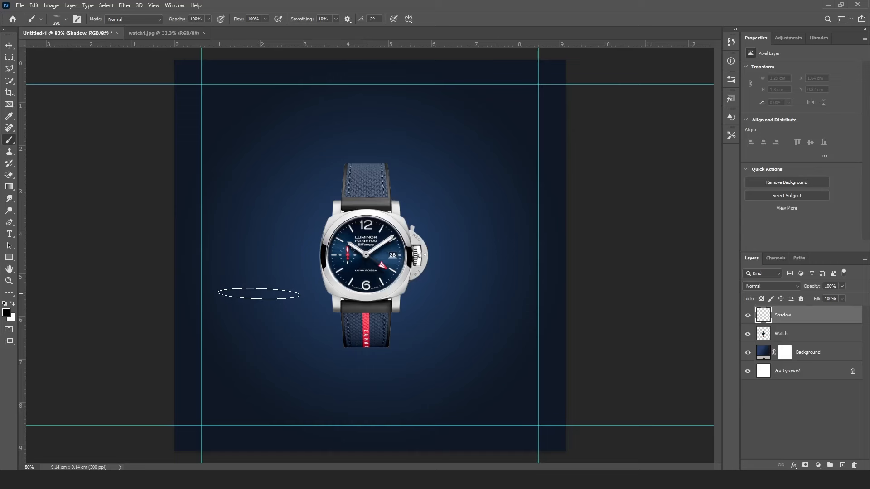
{"action": "left_click", "coordinate": [65, 20]}
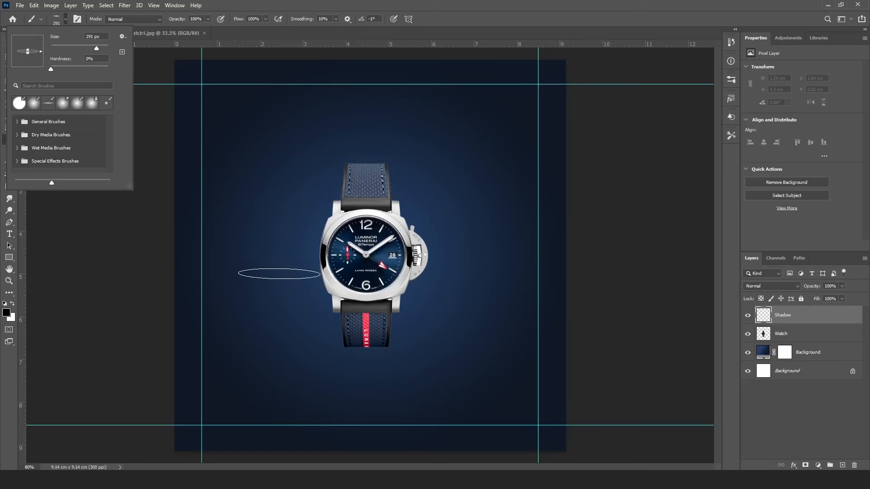
{"action": "left_click", "coordinate": [358, 352]}
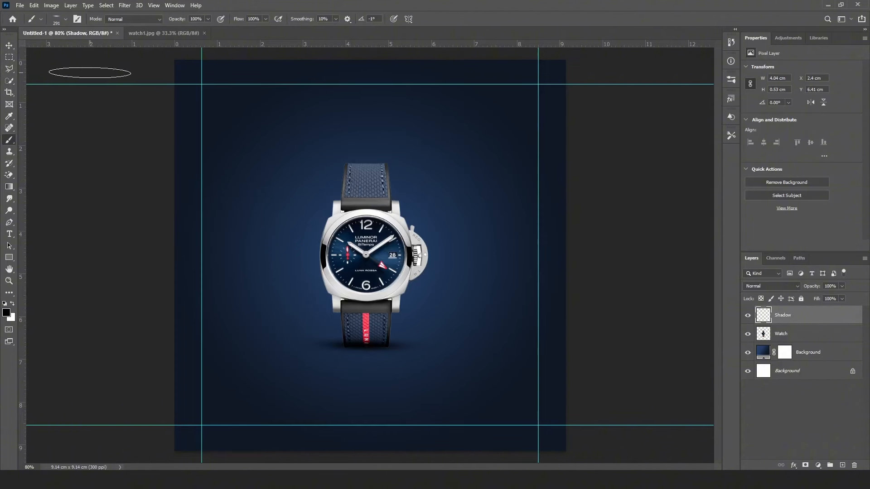
Step: Move the painted shadow slightly right and down beneath the strap, to about X 2.56 cm, Y 6.47 cm
{"action": "left_click", "coordinate": [9, 45]}
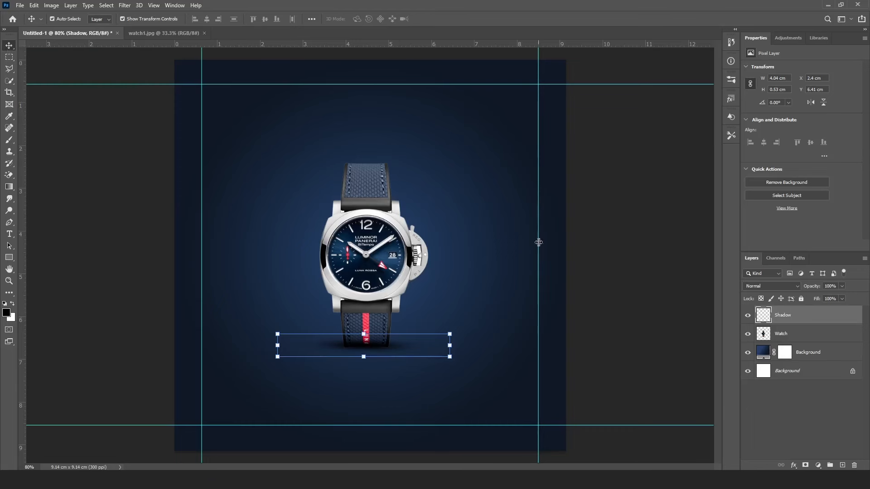
{"action": "left_click_drag", "start_coordinate": [439, 348], "coordinate": [453, 348]}
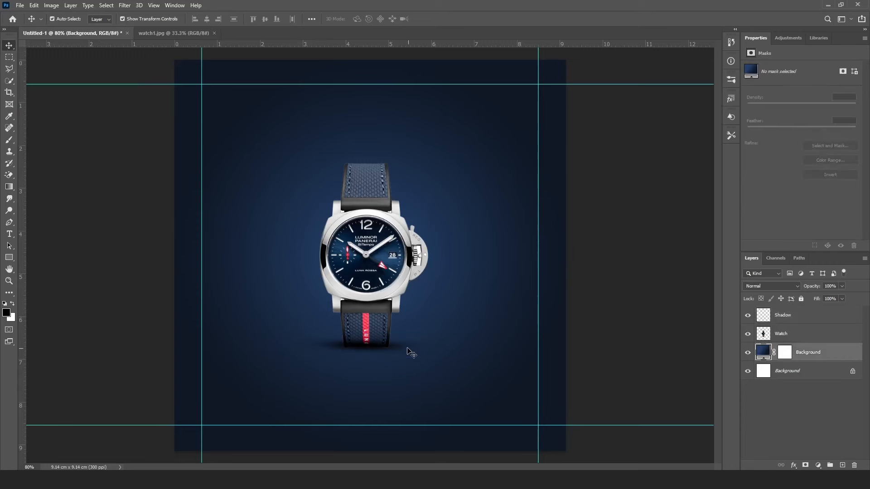
{"action": "left_click", "coordinate": [404, 350]}
{"action": "mouse_move", "coordinate": [399, 351]}
{"action": "left_mouse_down"}
{"action": "mouse_move", "coordinate": [419, 361]}
{"action": "mouse_move", "coordinate": [404, 354]}
{"action": "left_mouse_up"}
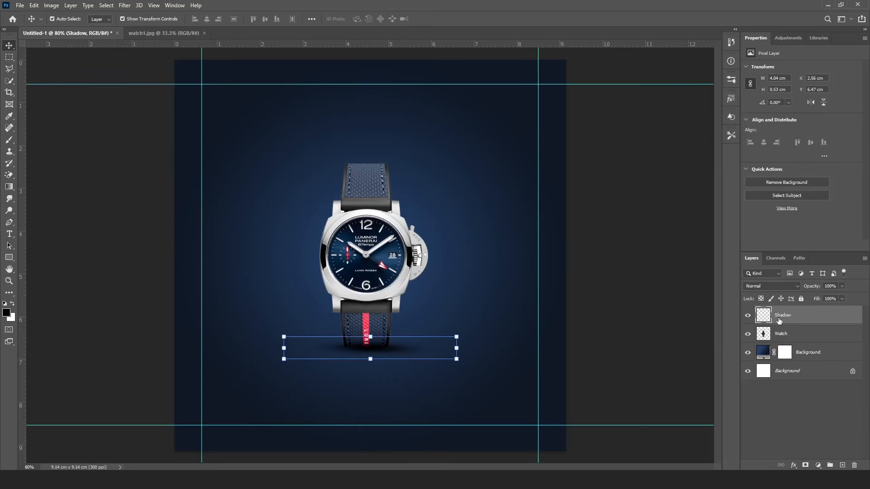
Step: Place the Shadow layer below the Watch layer and shift the shadow left to centre it under the strap
{"action": "left_click_drag", "start_coordinate": [790, 322], "coordinate": [794, 341]}
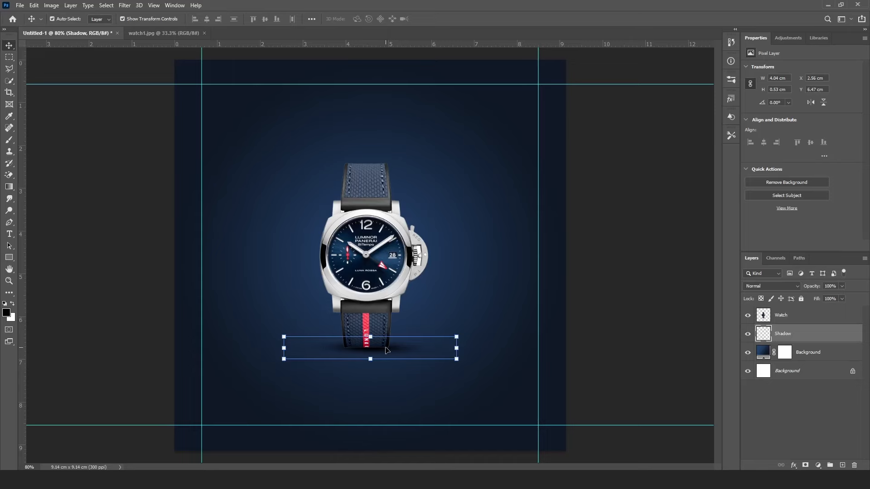
{"action": "scroll", "coordinate": [371, 361], "scroll_direction": "up", "scroll_amount": 3}
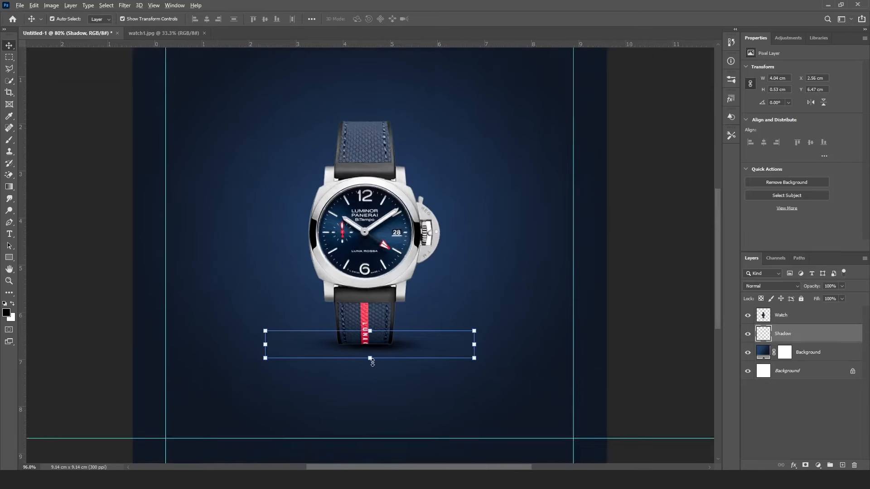
{"action": "scroll", "coordinate": [367, 342], "scroll_direction": "up", "scroll_amount": 4}
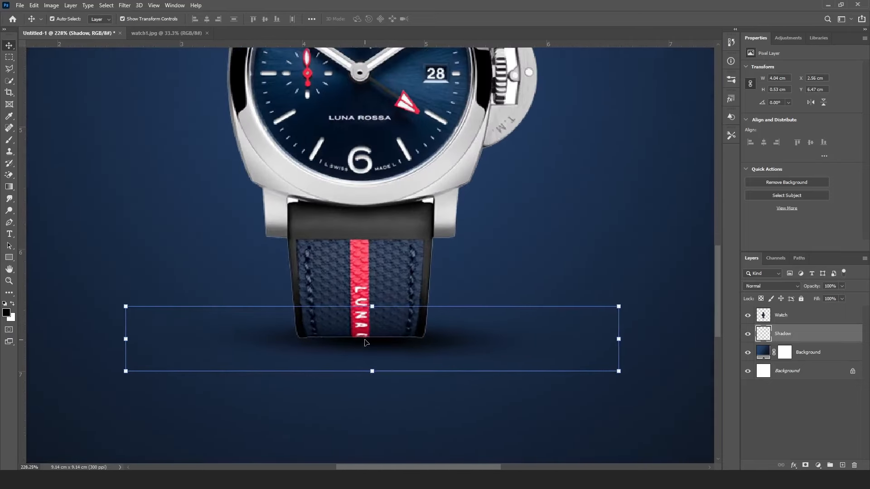
{"action": "left_click_drag", "start_coordinate": [450, 349], "coordinate": [440, 347]}
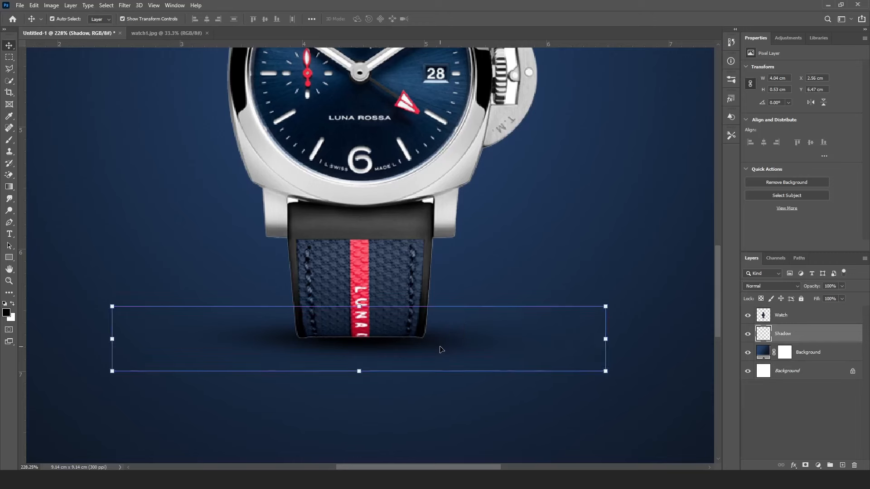
Step: Scale the shadow to about 87.73%, return the Shadow layer above the Watch layer and deselect it
{"action": "left_click_drag", "start_coordinate": [607, 372], "coordinate": [519, 346]}
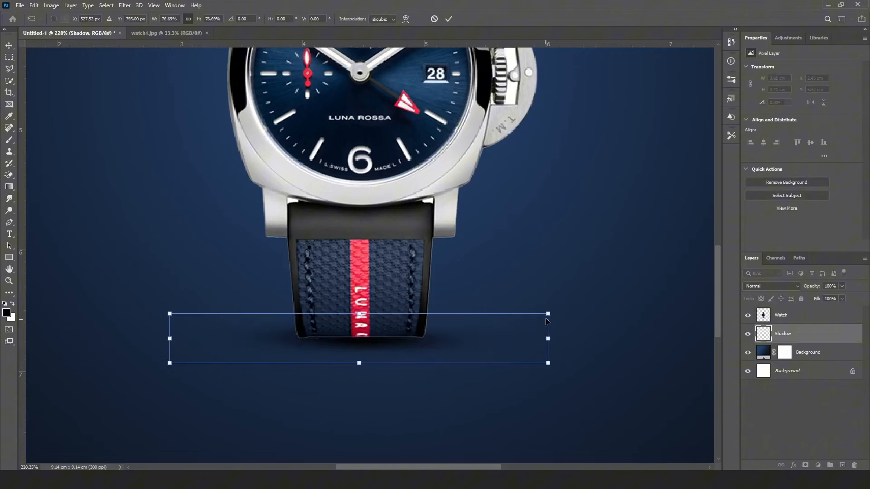
{"action": "mouse_move", "coordinate": [543, 317]}
{"action": "left_mouse_down"}
{"action": "mouse_move", "coordinate": [597, 309]}
{"action": "mouse_move", "coordinate": [543, 324]}
{"action": "left_mouse_up"}
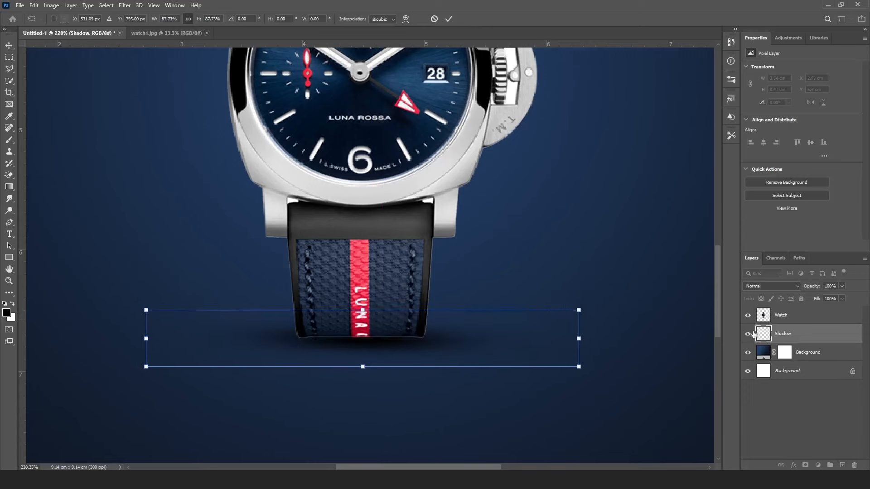
{"action": "left_click_drag", "start_coordinate": [803, 339], "coordinate": [804, 315]}
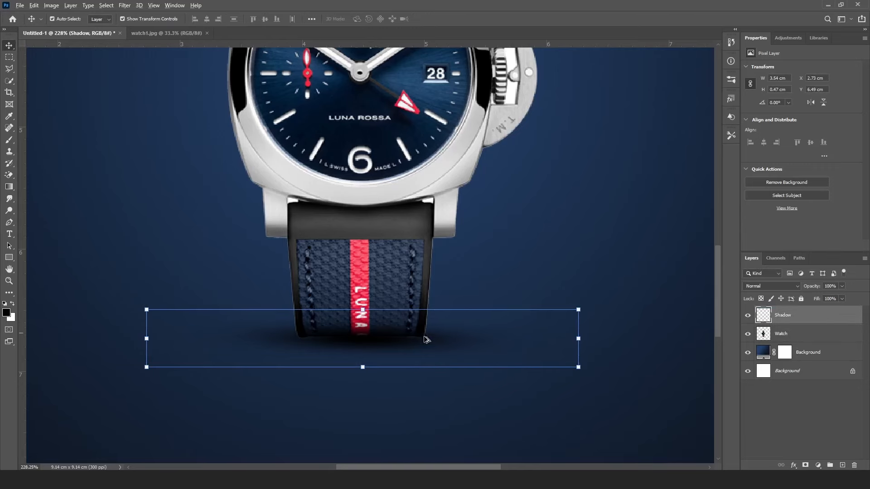
{"action": "scroll", "coordinate": [417, 340], "scroll_direction": "down", "scroll_amount": 5}
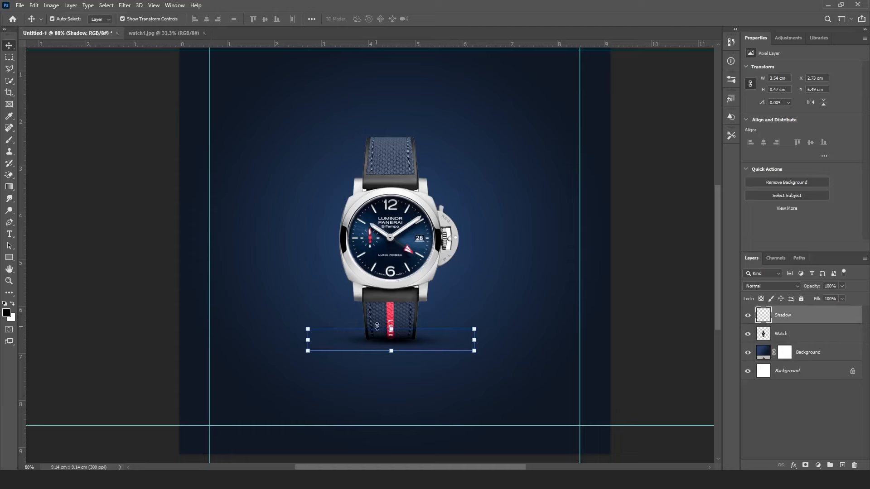
{"action": "scroll", "coordinate": [391, 342], "scroll_direction": "up", "scroll_amount": 5}
{"action": "scroll", "coordinate": [392, 344], "scroll_direction": "up", "scroll_amount": 1}
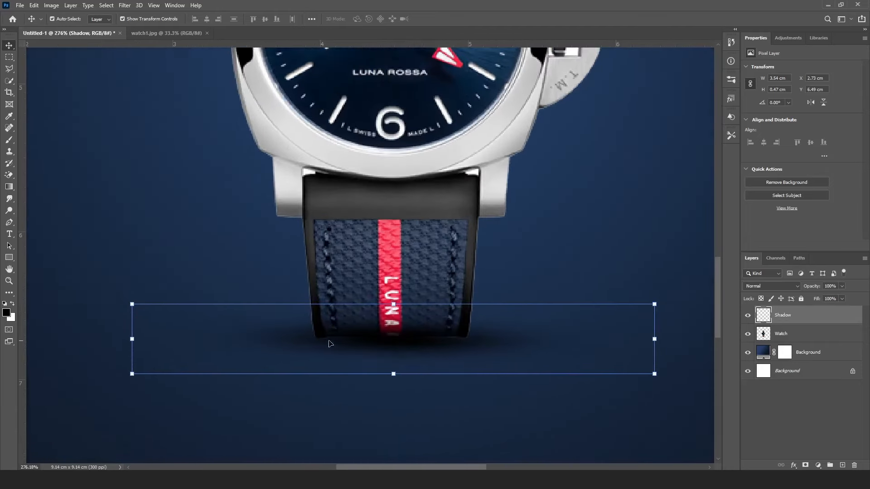
{"action": "scroll", "coordinate": [414, 350], "scroll_direction": "down", "scroll_amount": 4}
{"action": "scroll", "coordinate": [415, 350], "scroll_direction": "down", "scroll_amount": 3}
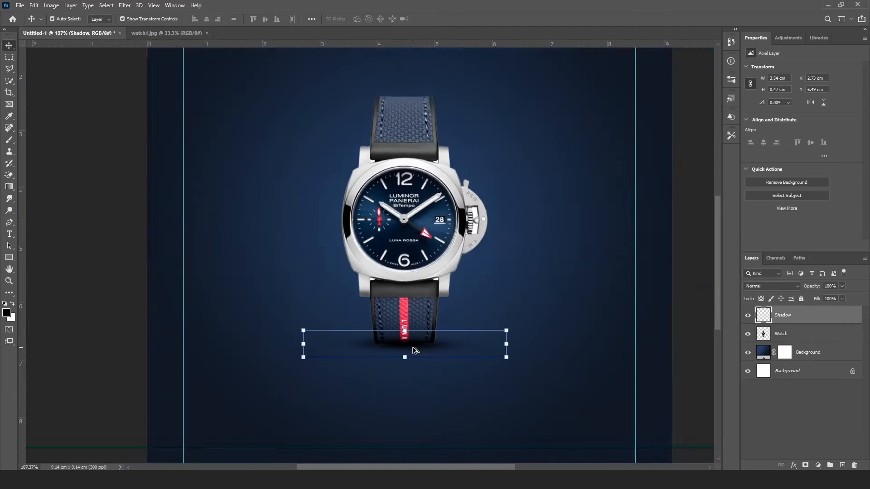
{"action": "left_click", "coordinate": [604, 257]}
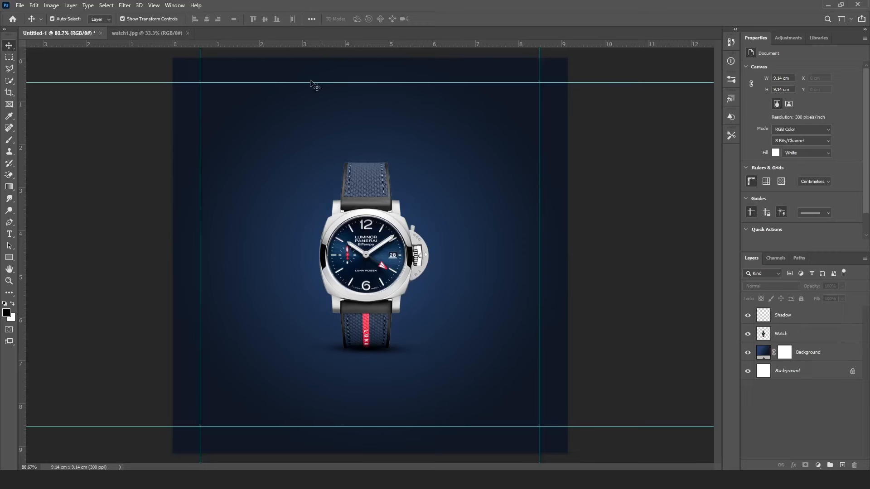
Step: Close watch1.jpg and open the panerai-seeklogo SVG, rasterized at 88.19 × 16.51 cm, 300 pixels/inch, in RGB Color
{"action": "left_click", "coordinate": [144, 35]}
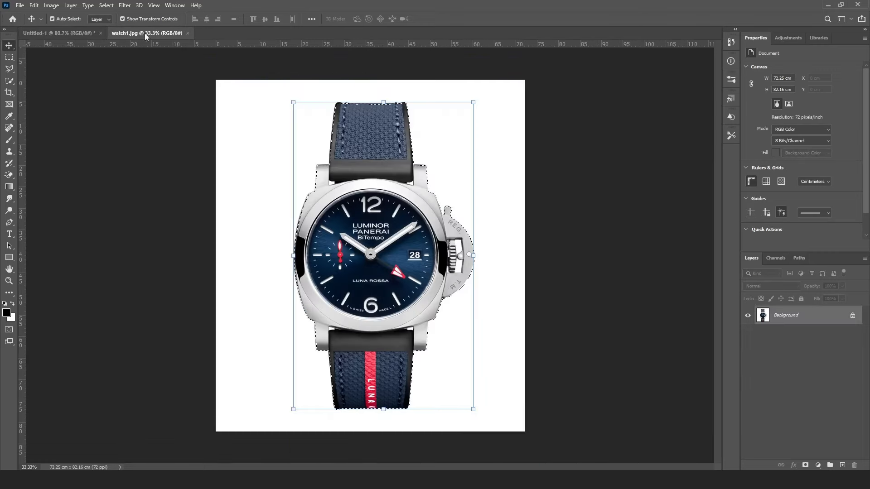
{"action": "left_click", "coordinate": [190, 33]}
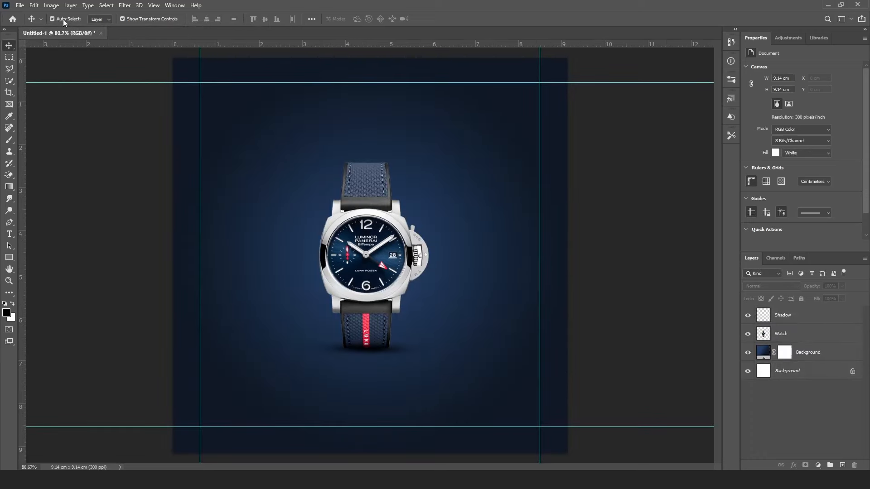
{"action": "left_click", "coordinate": [20, 4]}
{"action": "left_click", "coordinate": [27, 22]}
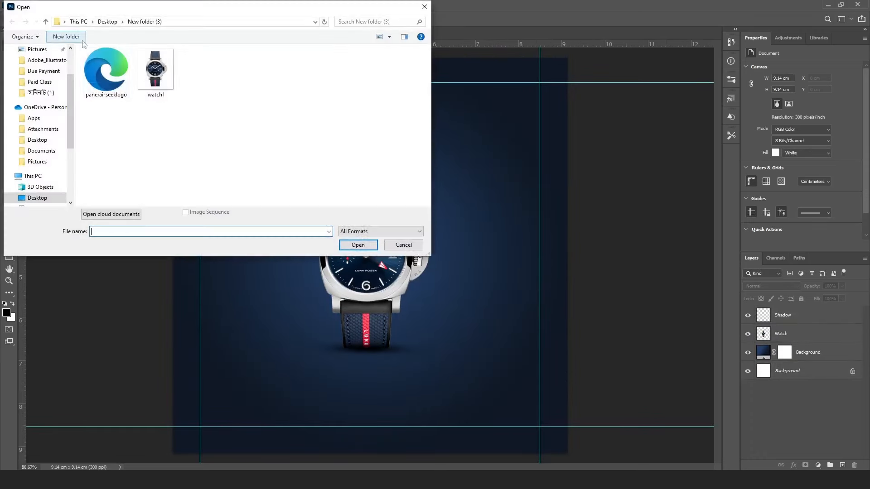
{"action": "left_click", "coordinate": [105, 69]}
{"action": "left_click", "coordinate": [349, 247]}
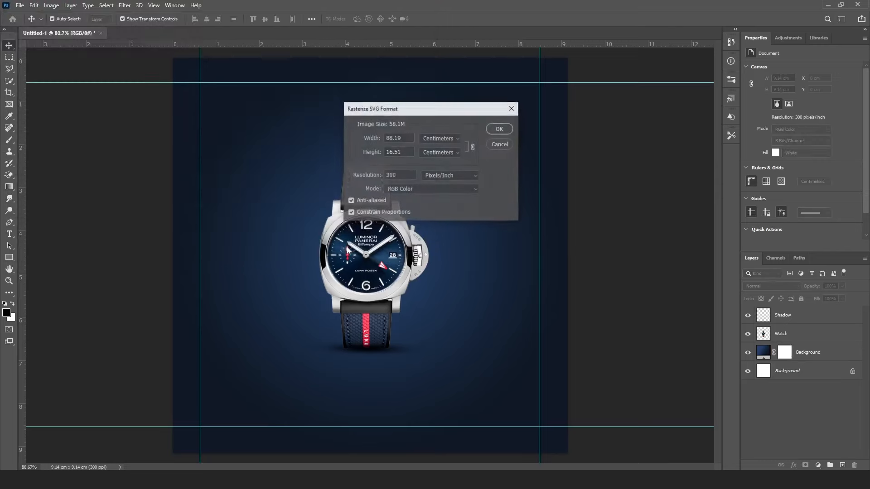
{"action": "left_click", "coordinate": [501, 133]}
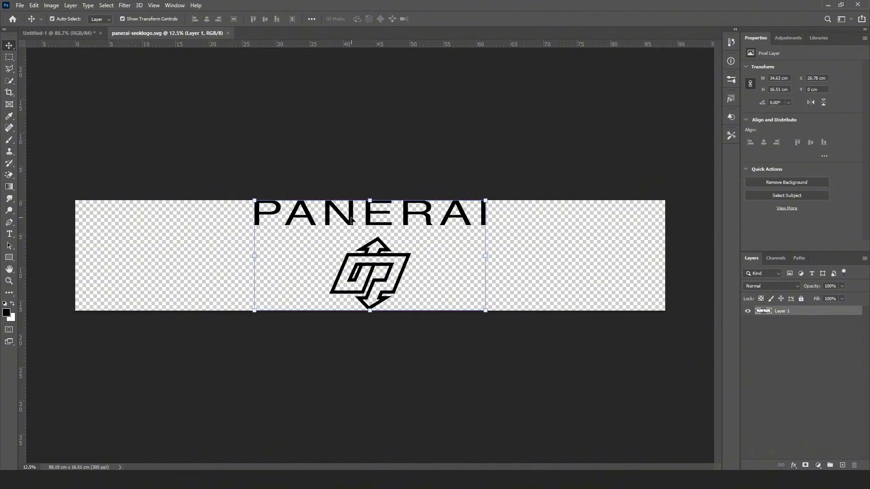
Step: Bring the Panerai logo into the Untitled-1 advert, scale it to about 3.71% and centre it horizontally above the watch
{"action": "left_click", "coordinate": [53, 34]}
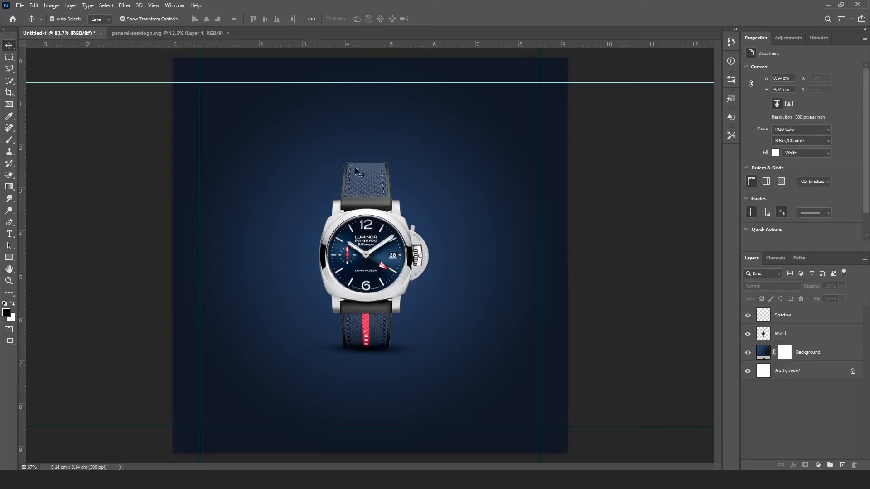
{"action": "left_click_drag", "start_coordinate": [362, 225], "coordinate": [359, 223]}
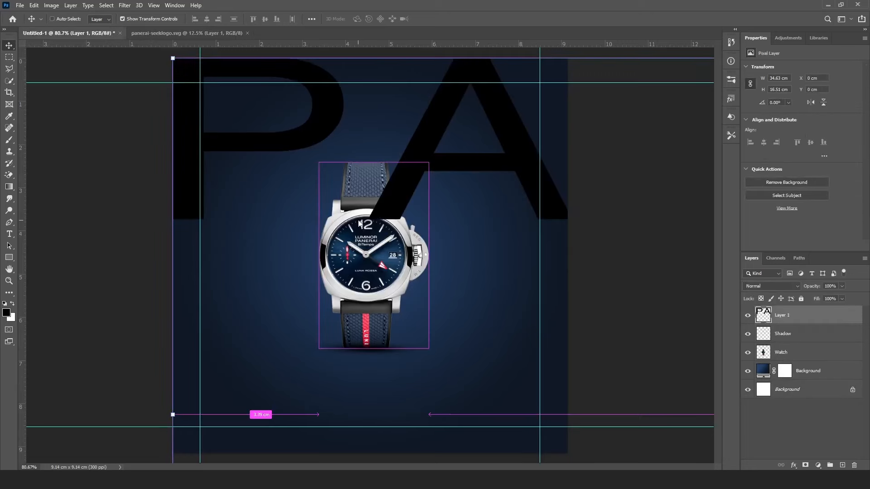
{"action": "left_click", "coordinate": [173, 58]}
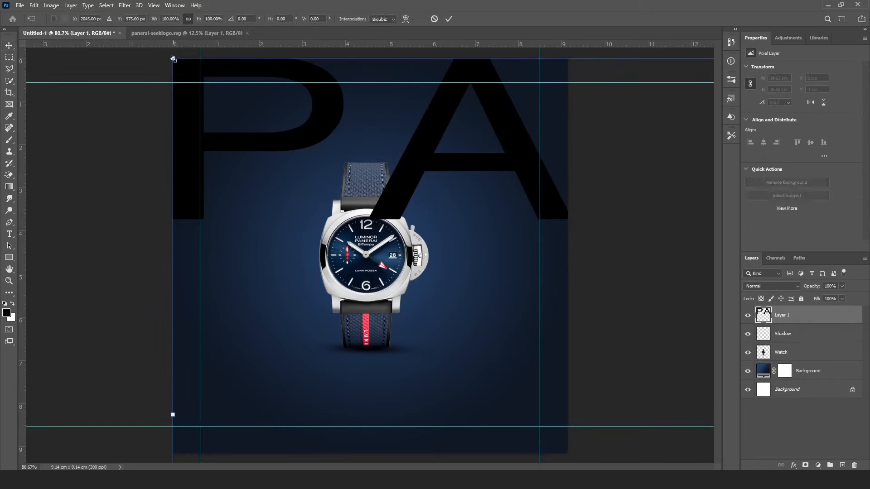
{"action": "left_click_drag", "start_coordinate": [173, 58], "coordinate": [211, 139]}
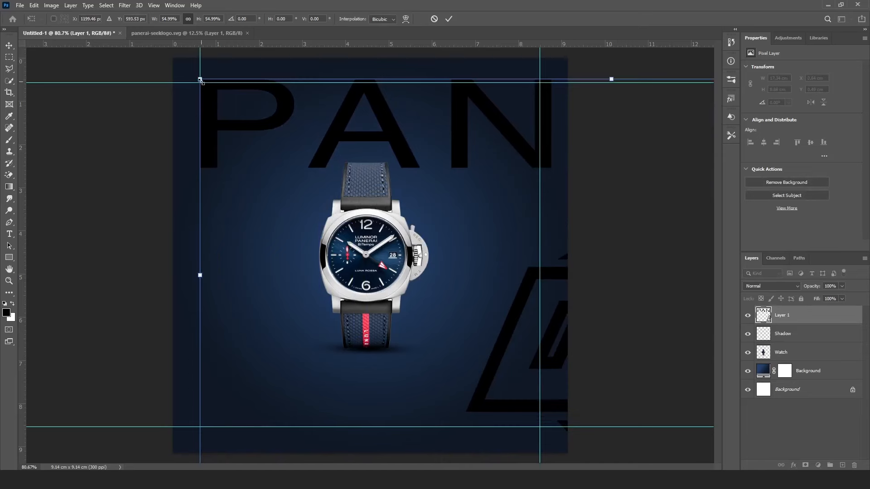
{"action": "left_click_drag", "start_coordinate": [200, 79], "coordinate": [529, 323]}
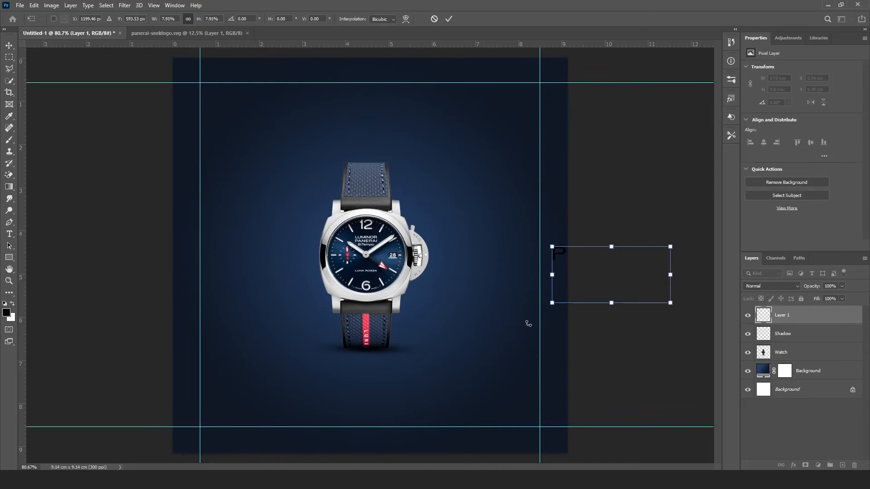
{"action": "left_click_drag", "start_coordinate": [567, 260], "coordinate": [372, 114]}
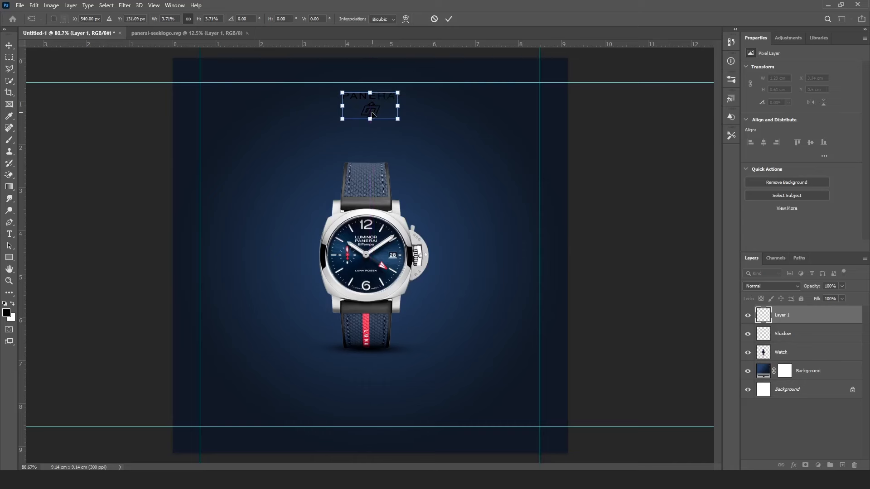
{"action": "left_click", "coordinate": [447, 19]}
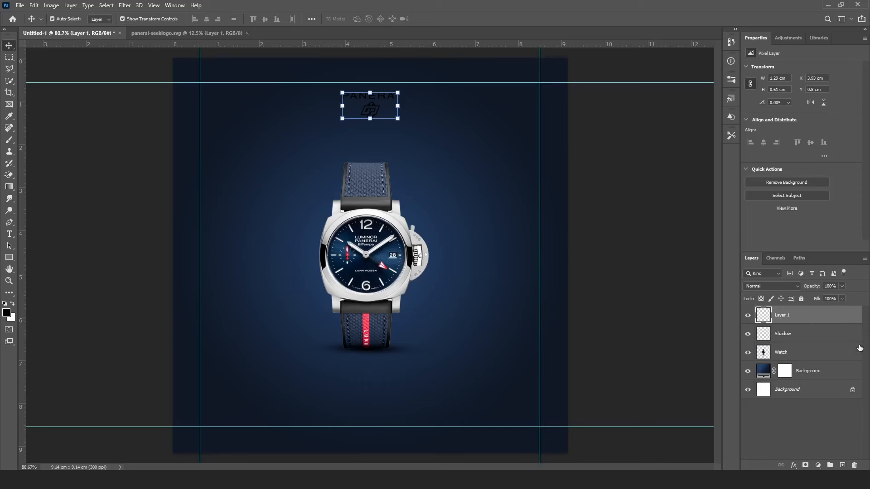
Step: Open the logo layer's Layer Style settings and close them without applying any effect
{"action": "double_click", "coordinate": [857, 318]}
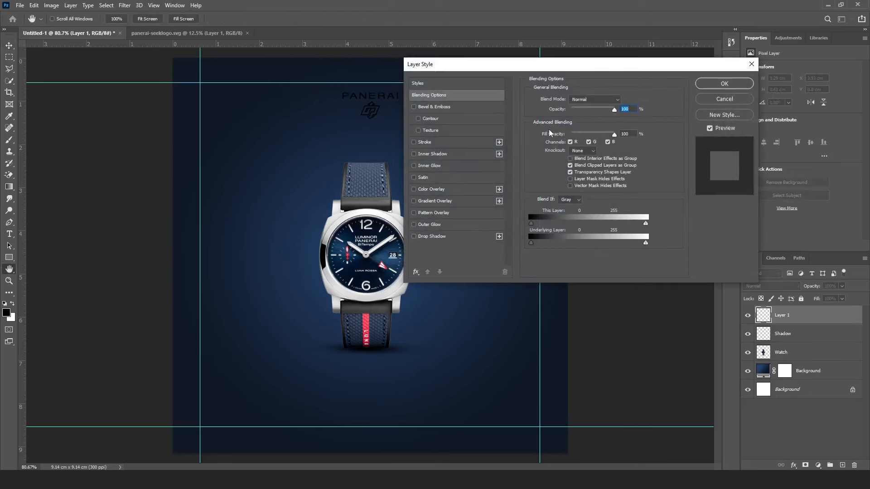
{"action": "left_click", "coordinate": [751, 64]}
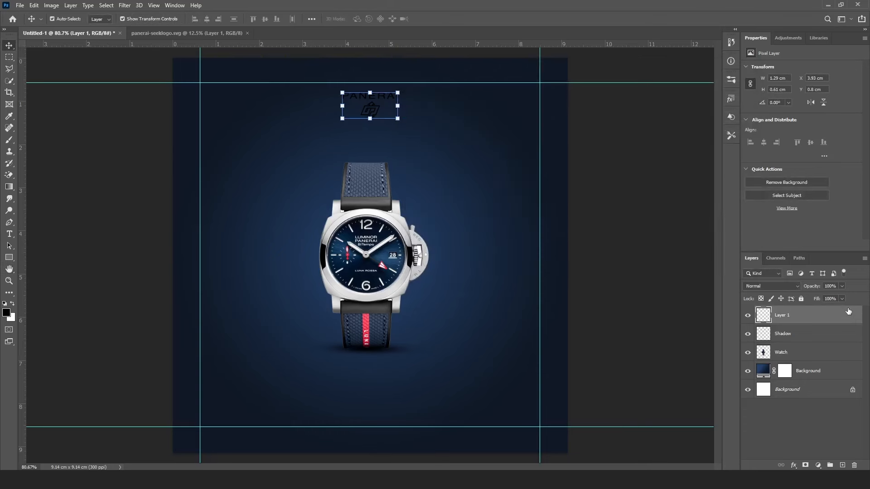
Step: Give the logo layer a Normal-mode Color Overlay at 100% opacity, trying red ff0000 before settling on white ffffff
{"action": "right_click", "coordinate": [818, 320]}
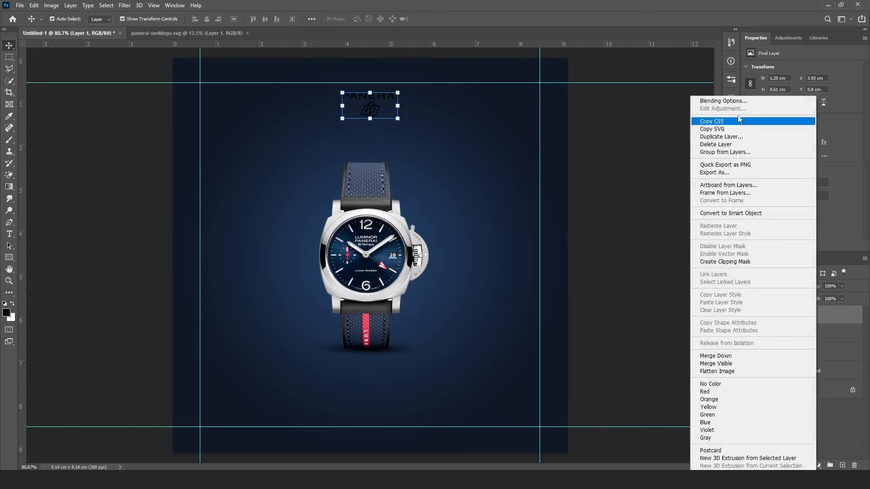
{"action": "left_click", "coordinate": [717, 101]}
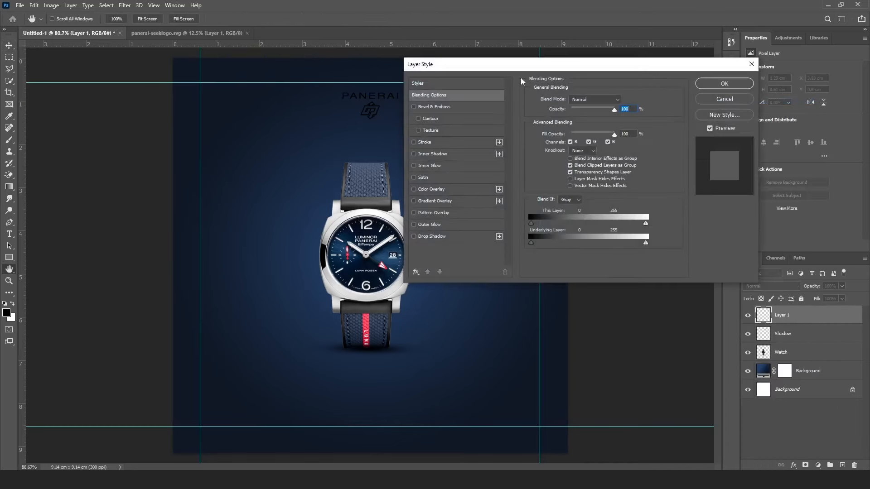
{"action": "left_click_drag", "start_coordinate": [477, 63], "coordinate": [560, 104]}
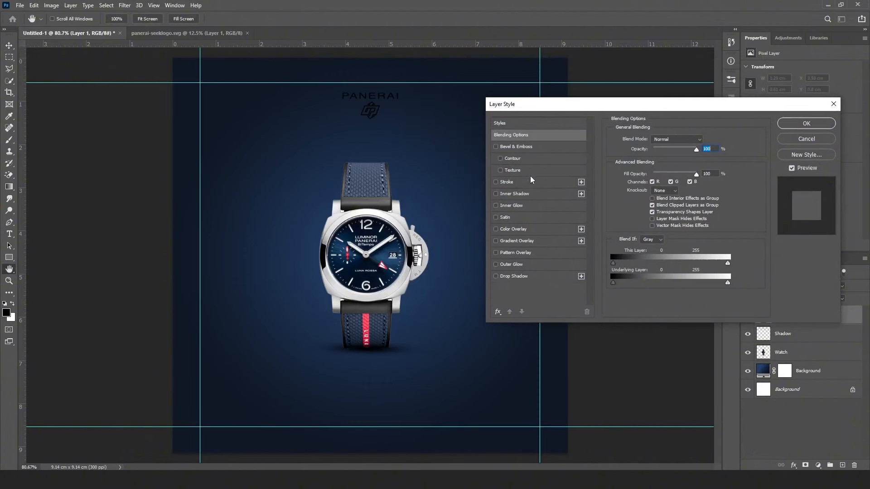
{"action": "left_click", "coordinate": [515, 230]}
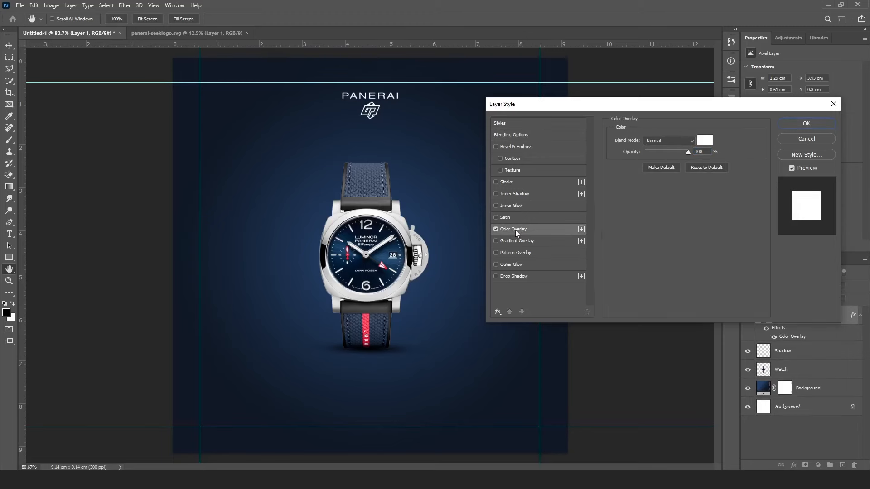
{"action": "left_click", "coordinate": [706, 142]}
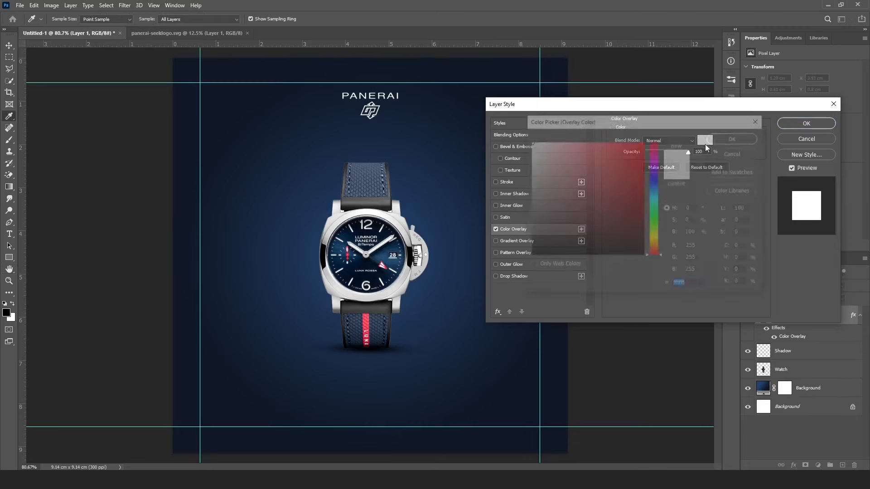
{"action": "type", "text": "ec0000"}
{"action": "left_click_drag", "start_coordinate": [659, 138], "coordinate": [660, 135]}
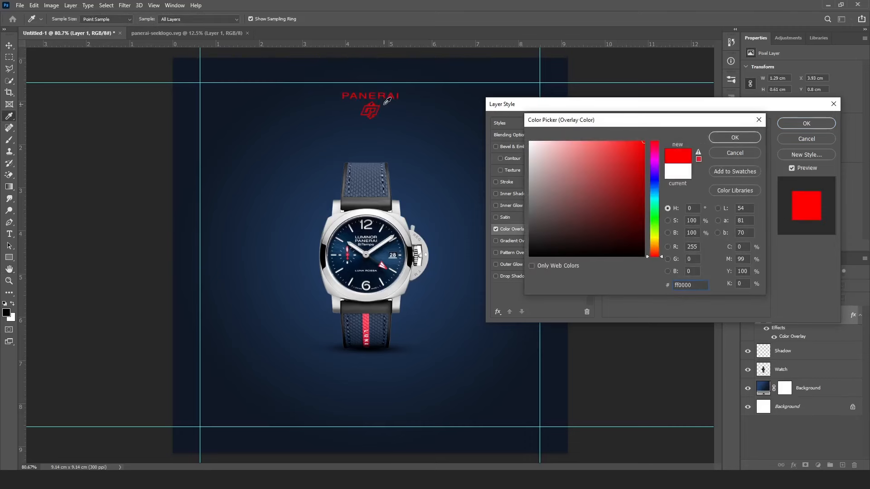
{"action": "left_click", "coordinate": [530, 142]}
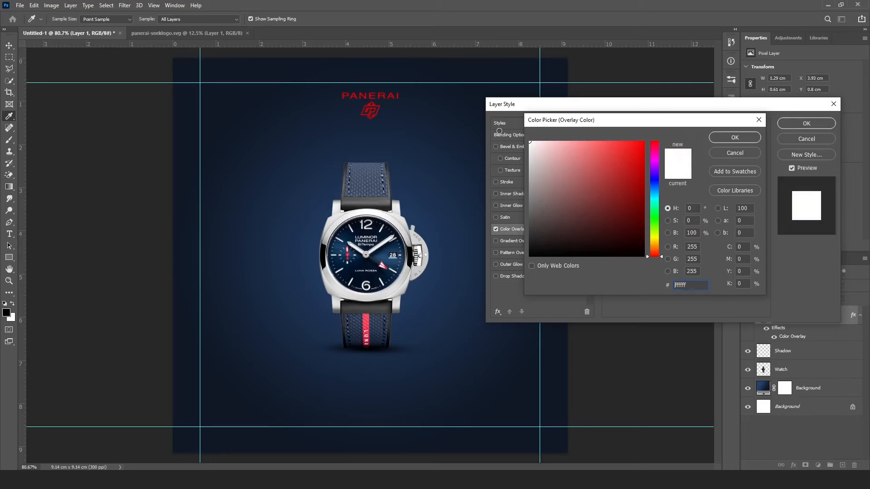
{"action": "left_click", "coordinate": [729, 137]}
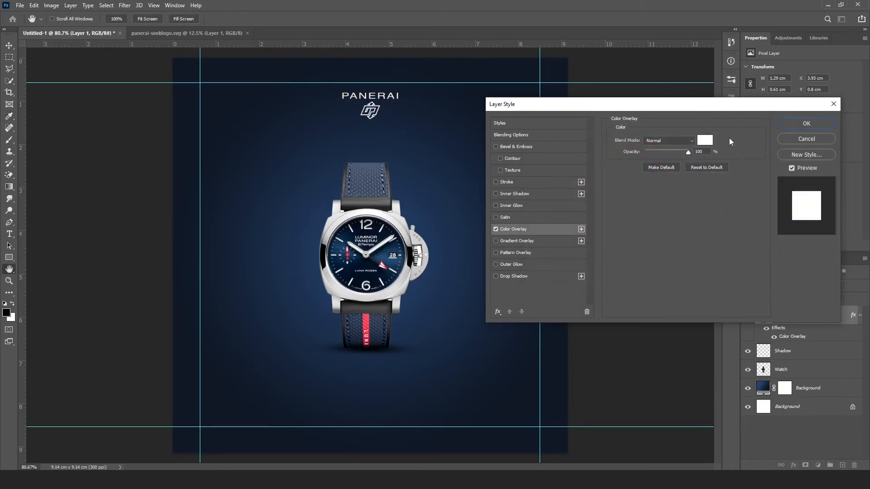
{"action": "left_click", "coordinate": [814, 122]}
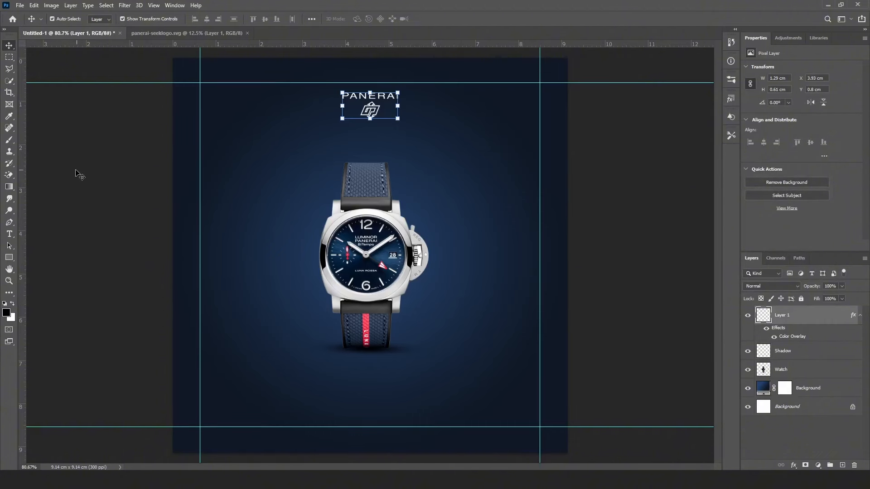
{"action": "left_click", "coordinate": [104, 170]}
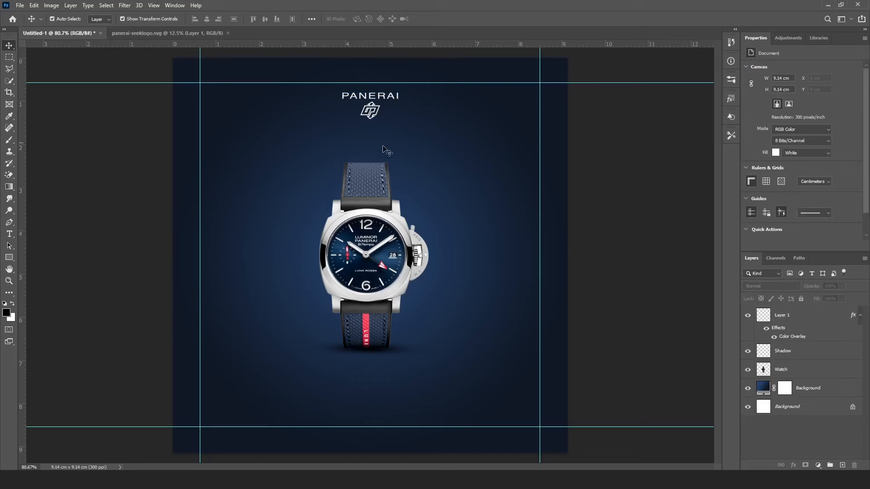
Step: Scale the logo down to about 0.88 × 0.41 cm and place it just under the upper guide, centred above the watch
{"action": "left_click", "coordinate": [379, 112]}
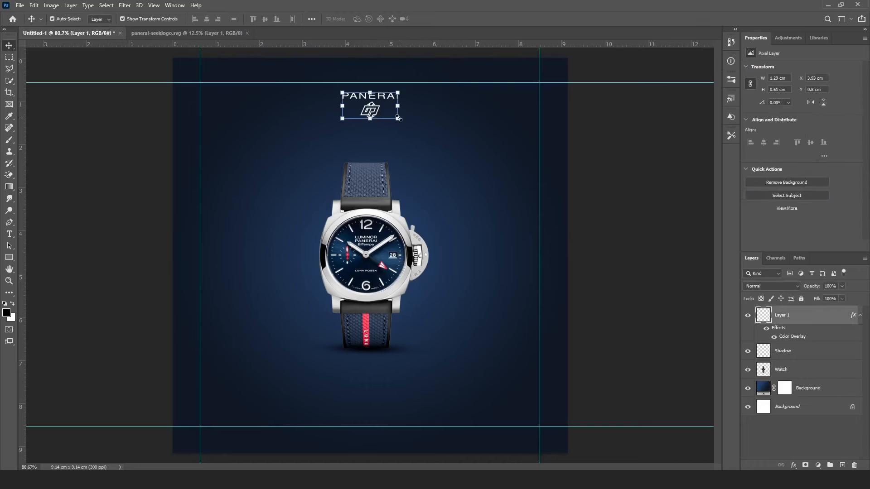
{"action": "left_click", "coordinate": [398, 118]}
{"action": "left_click_drag", "start_coordinate": [398, 118], "coordinate": [372, 96]}
{"action": "left_click", "coordinate": [449, 19]}
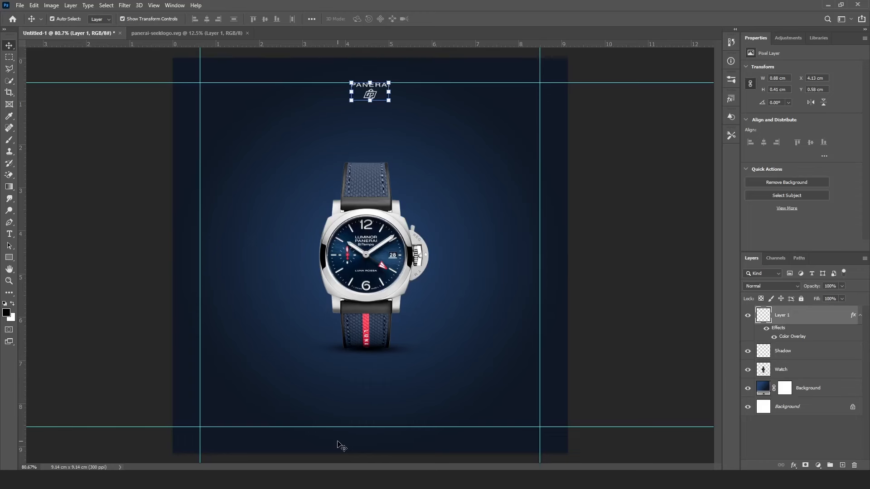
Step: Collapse the effects list of the logo's layer and rename the layer as Logo
{"action": "left_click", "coordinate": [860, 316]}
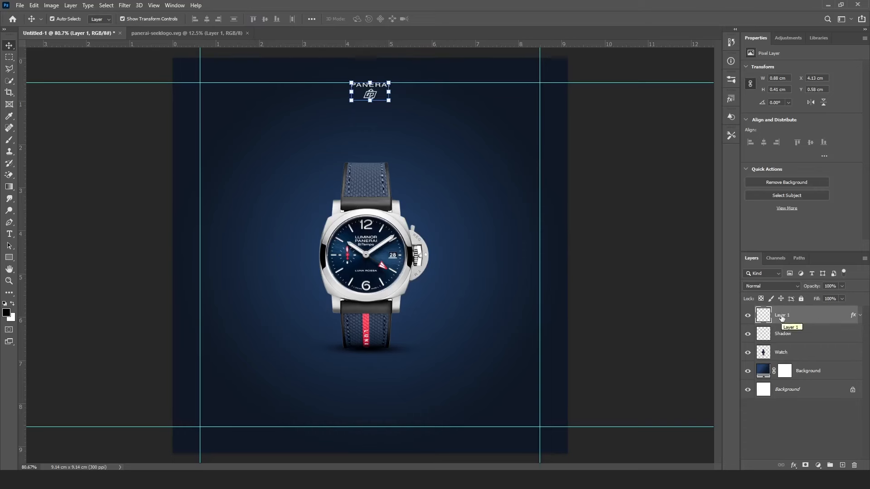
{"action": "double_click", "coordinate": [782, 317]}
{"action": "type", "text": "Logo"}
{"action": "key", "text": "Return"}
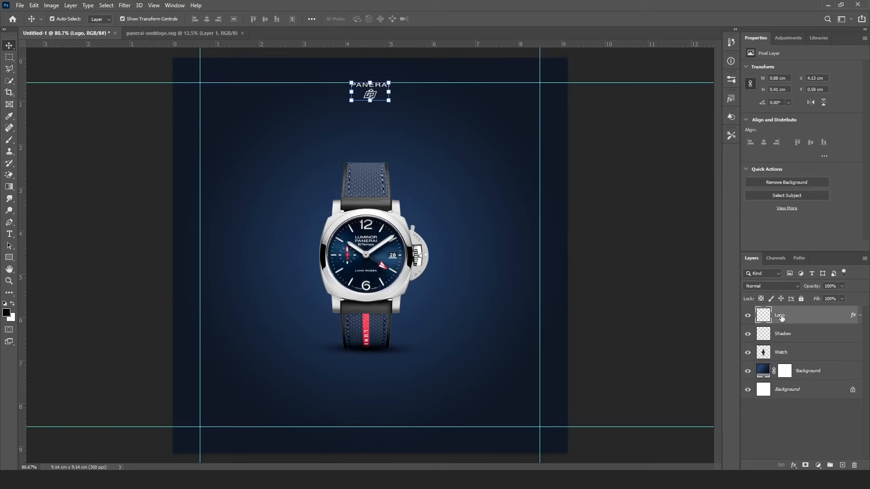
Step: Add a new layer above Logo and start a horizontal text line on it, positioned between the logo and the watch
{"action": "left_click", "coordinate": [843, 466]}
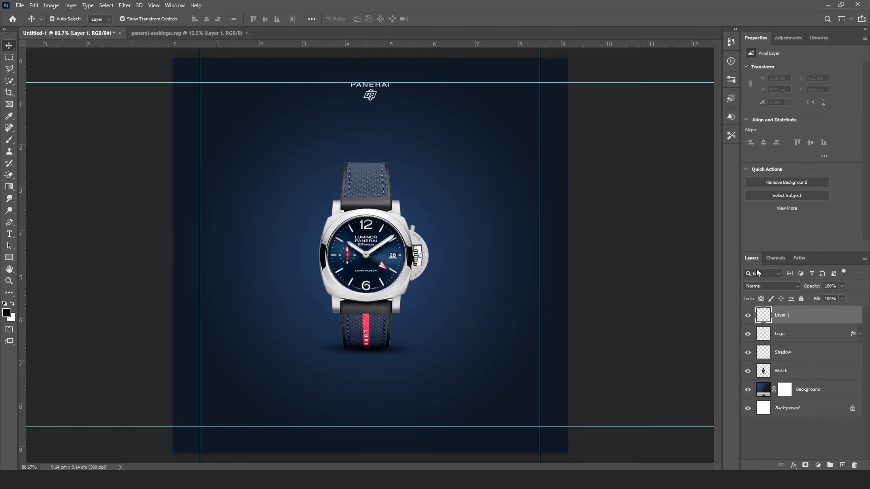
{"action": "left_click", "coordinate": [10, 240]}
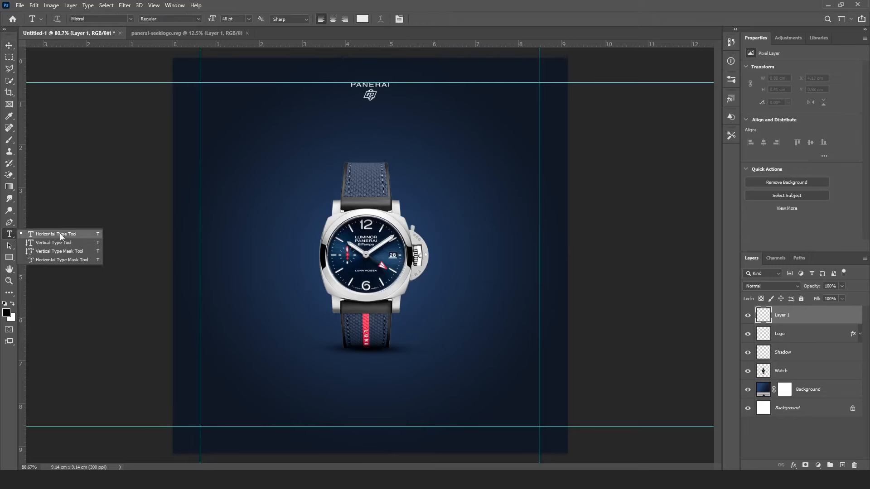
{"action": "left_click", "coordinate": [10, 239]}
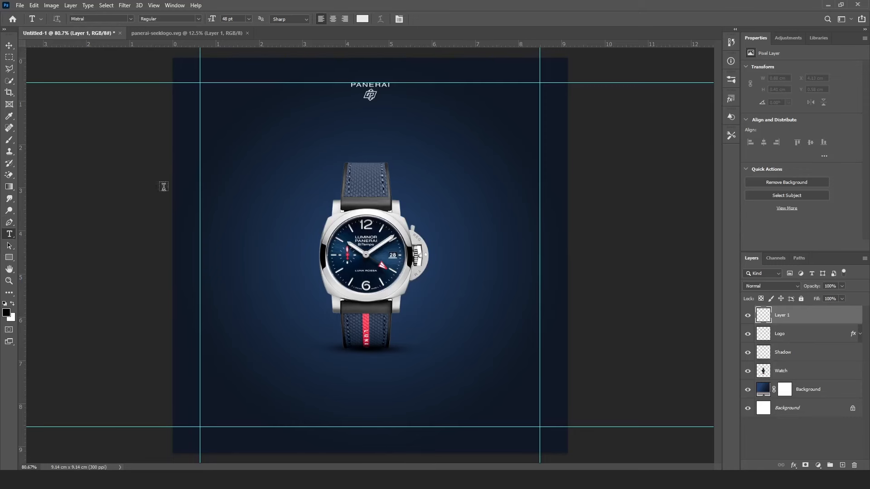
{"action": "left_click", "coordinate": [277, 135]}
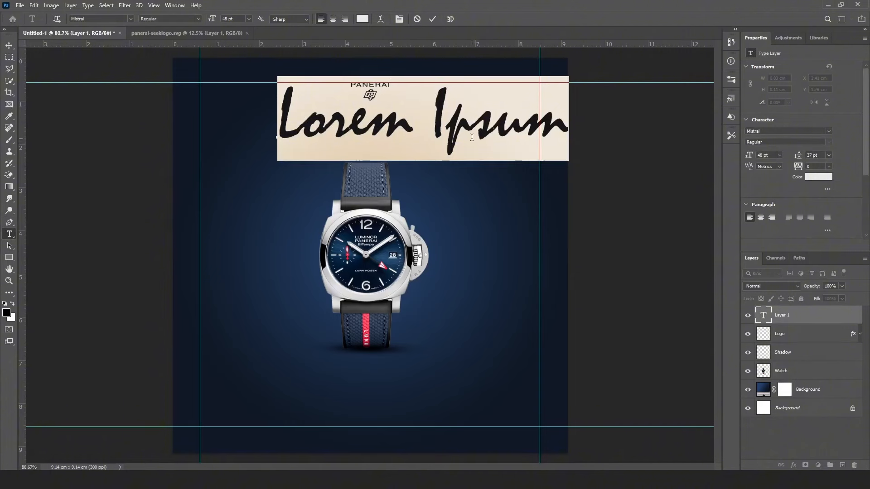
{"action": "left_click_drag", "start_coordinate": [482, 198], "coordinate": [439, 208]}
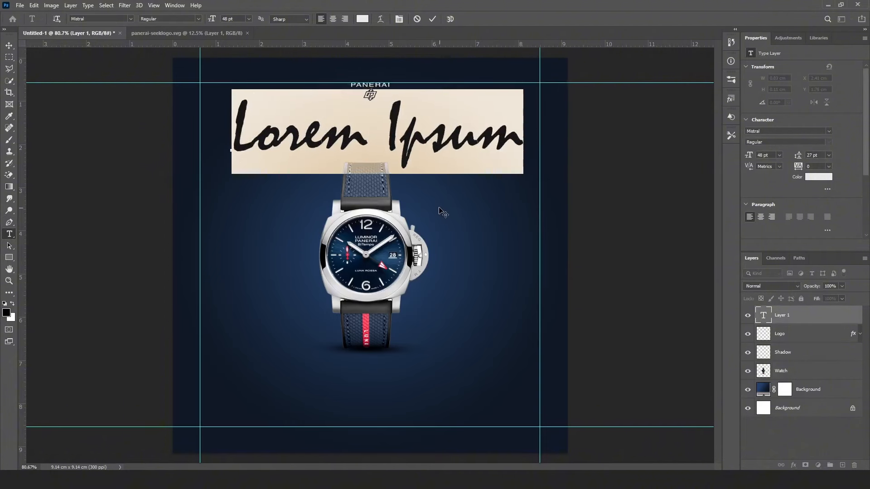
Step: Replace the Lorem Ipsum placeholder with the headline "Passion on Hand"
{"action": "left_click", "coordinate": [348, 125]}
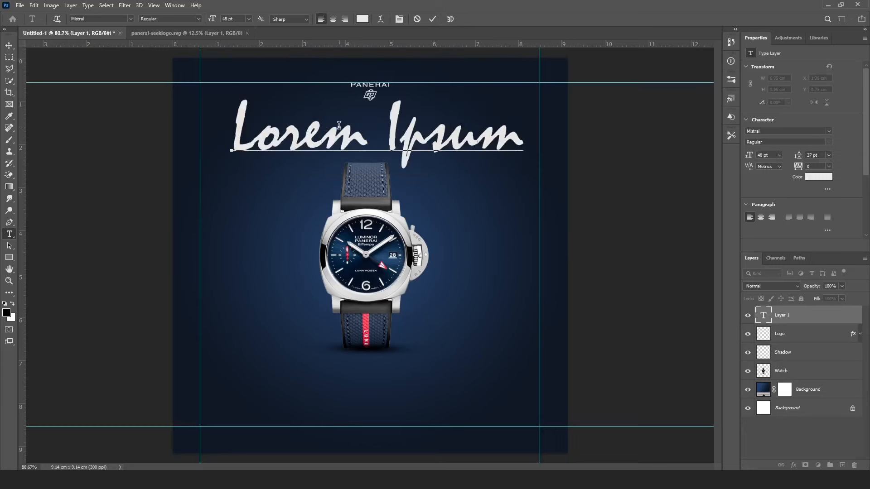
{"action": "double_click", "coordinate": [339, 126]}
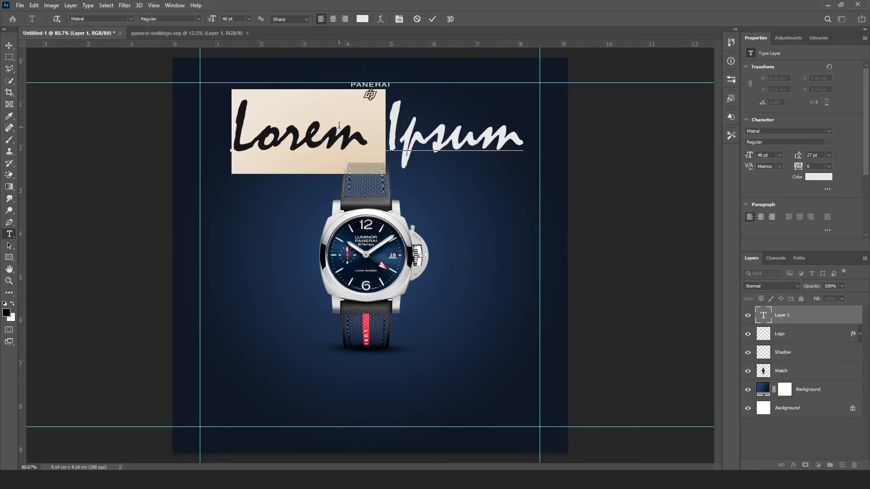
{"action": "triple_click", "coordinate": [339, 126]}
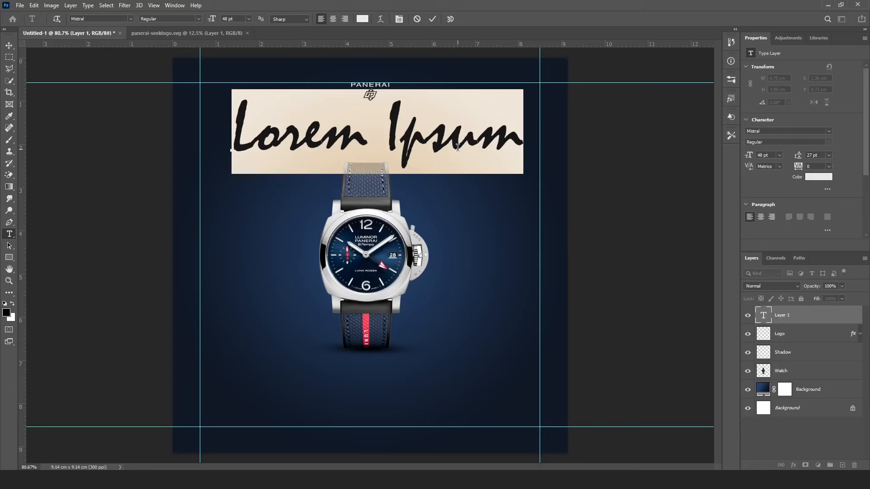
{"action": "type", "text": "Pas"}
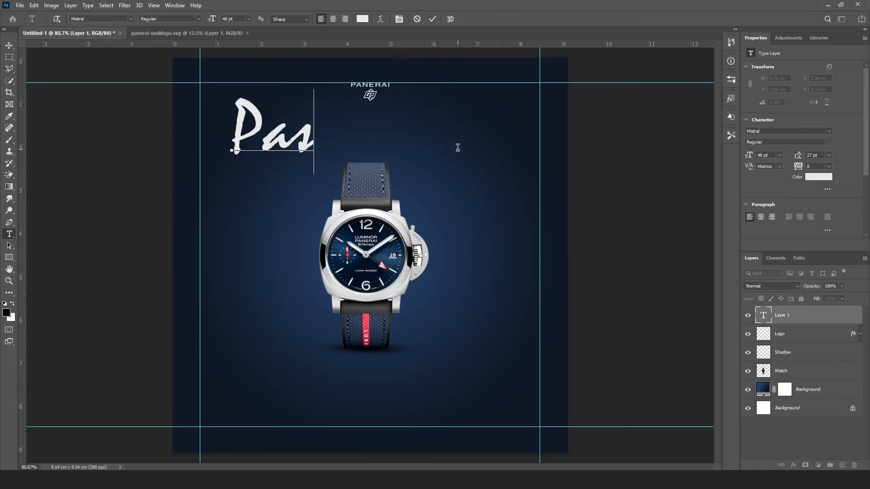
{"action": "type", "text": "sion on Ha"}
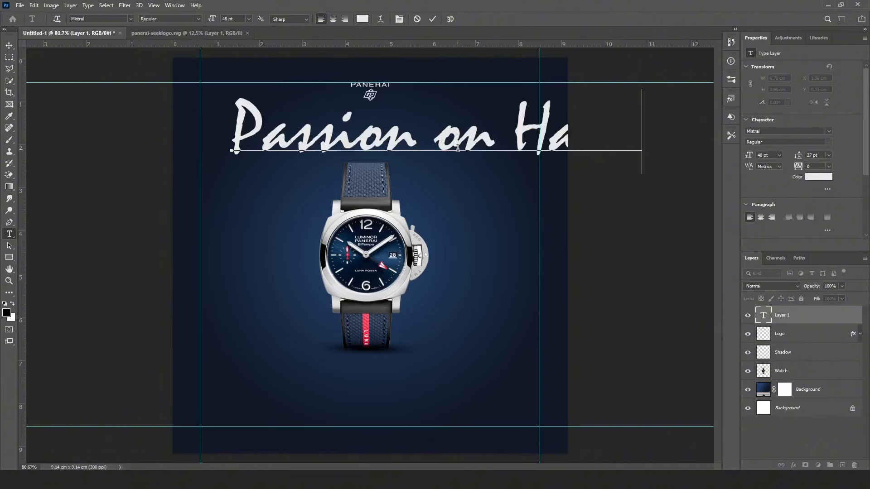
Step: Reduce the whole headline to 30 pt and finally 25 pt, and centre it between the logo and the watch
{"action": "key", "text": "ctrl+a"}
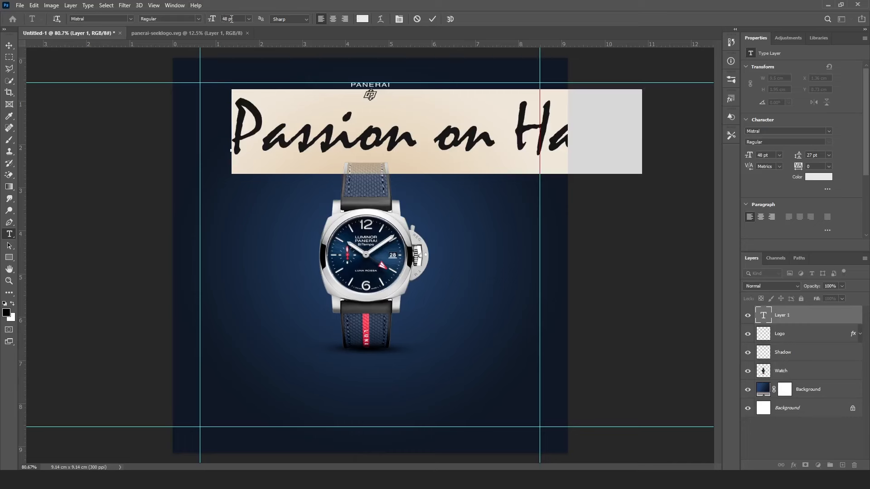
{"action": "left_click_drag", "start_coordinate": [212, 20], "coordinate": [206, 28]}
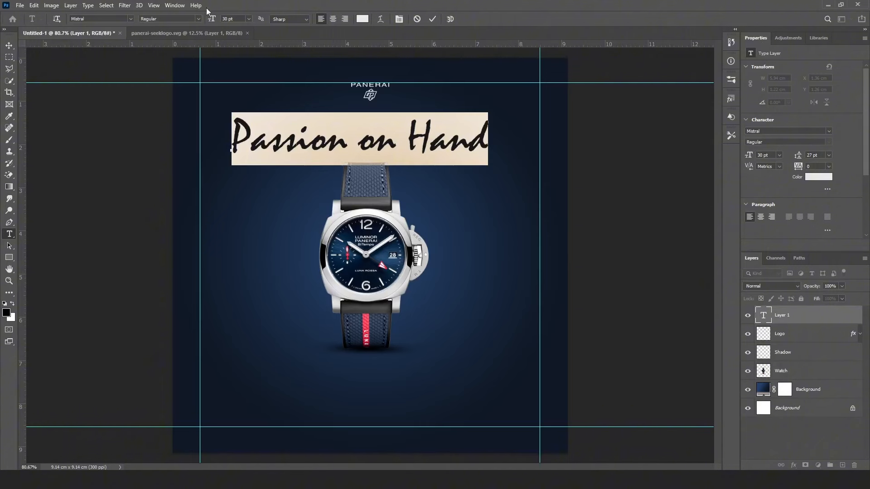
{"action": "left_click", "coordinate": [174, 5]}
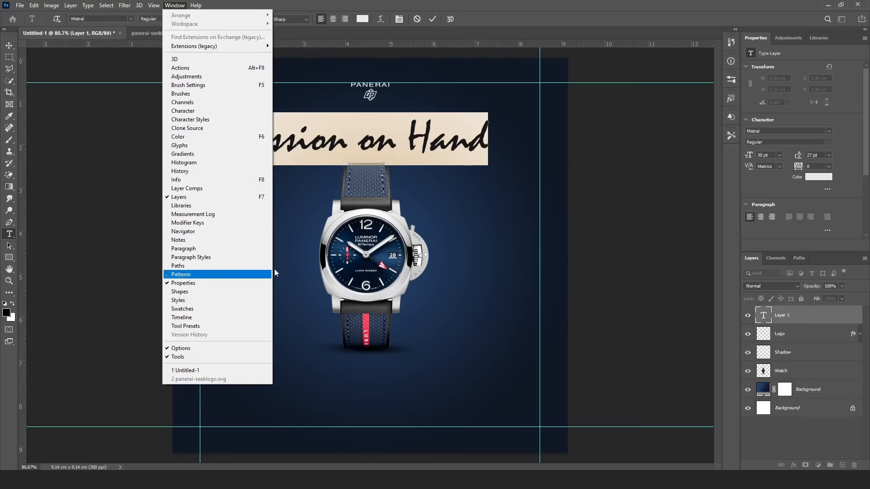
{"action": "left_click", "coordinate": [651, 5]}
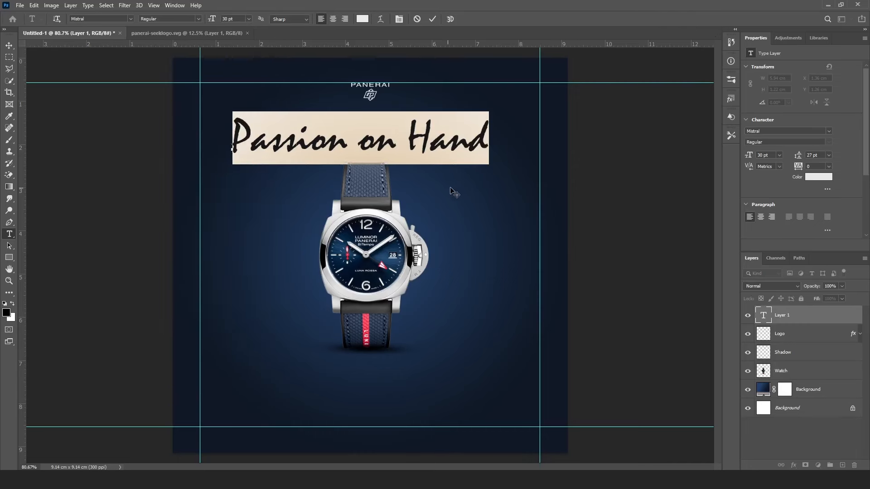
{"action": "left_click_drag", "start_coordinate": [450, 190], "coordinate": [461, 183]}
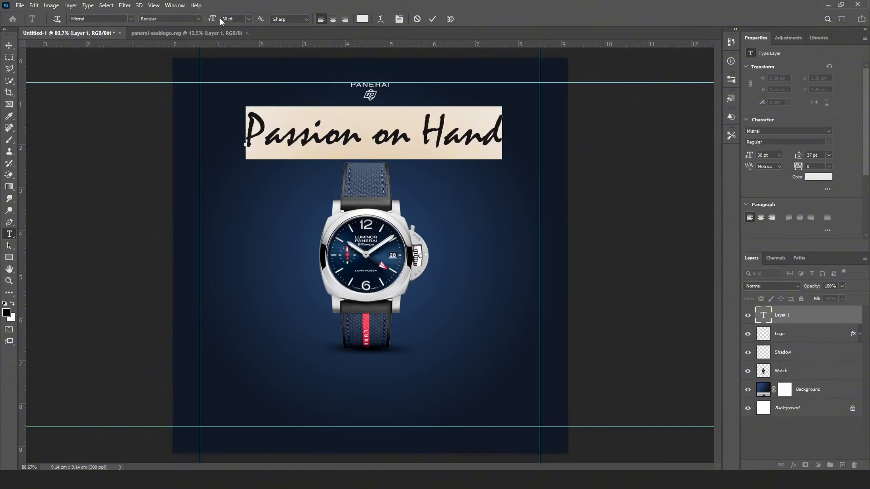
{"action": "left_click_drag", "start_coordinate": [215, 21], "coordinate": [214, 25]}
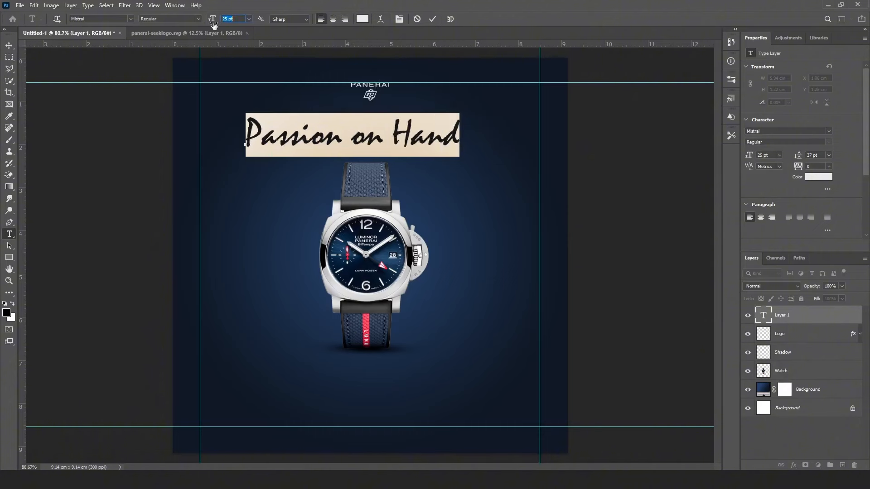
{"action": "left_click_drag", "start_coordinate": [434, 174], "coordinate": [447, 173]}
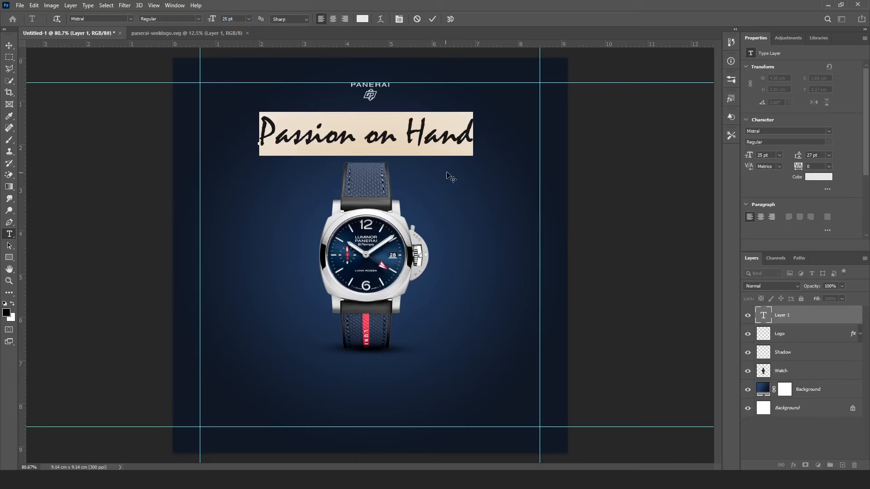
{"action": "scroll", "coordinate": [784, 174], "scroll_direction": "down", "scroll_amount": 5}
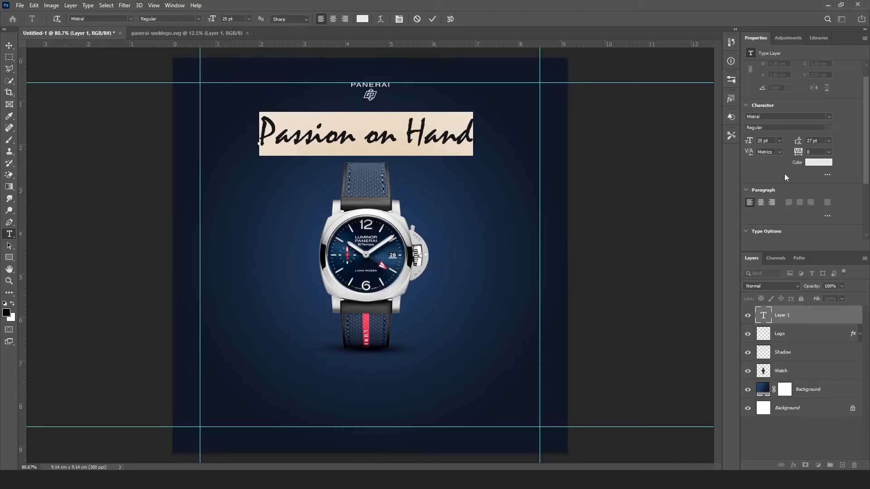
{"action": "scroll", "coordinate": [785, 173], "scroll_direction": "down", "scroll_amount": 1}
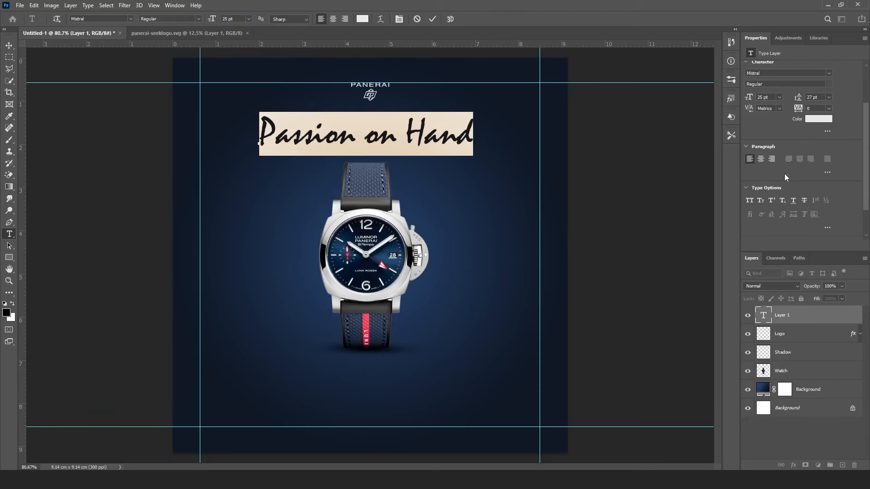
{"action": "scroll", "coordinate": [785, 174], "scroll_direction": "down", "scroll_amount": 3}
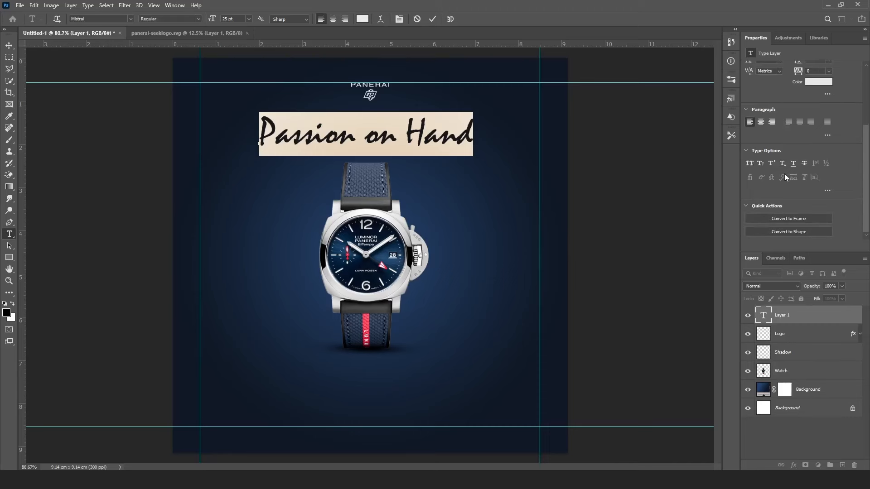
{"action": "scroll", "coordinate": [785, 173], "scroll_direction": "up", "scroll_amount": 5}
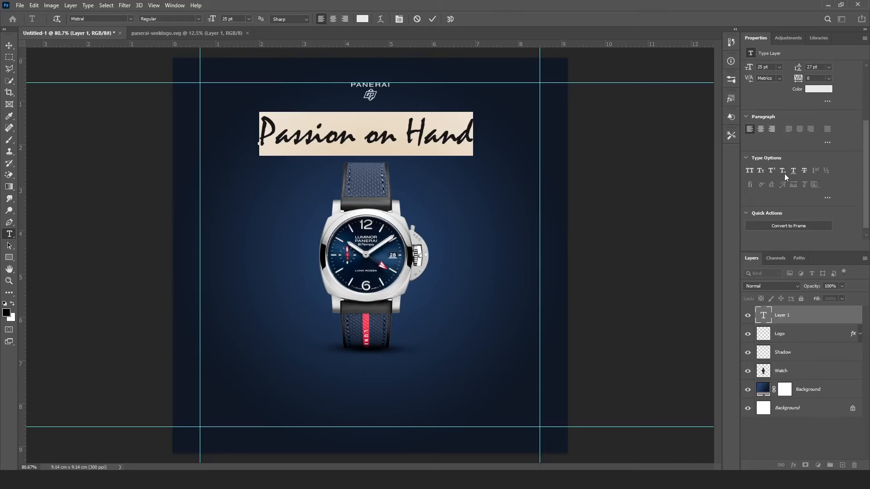
Step: Tighten the headline's tracking to -60 and loosen it to -20
{"action": "scroll", "coordinate": [784, 173], "scroll_direction": "up", "scroll_amount": 1}
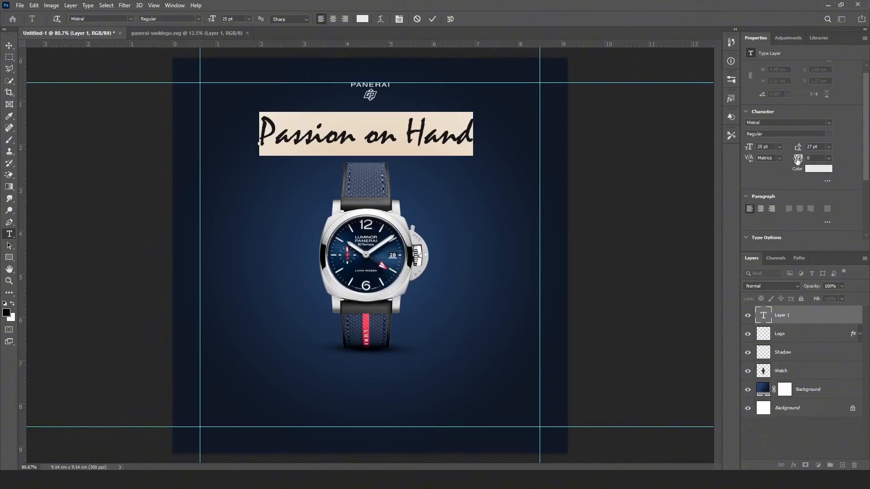
{"action": "left_click_drag", "start_coordinate": [797, 160], "coordinate": [796, 168]}
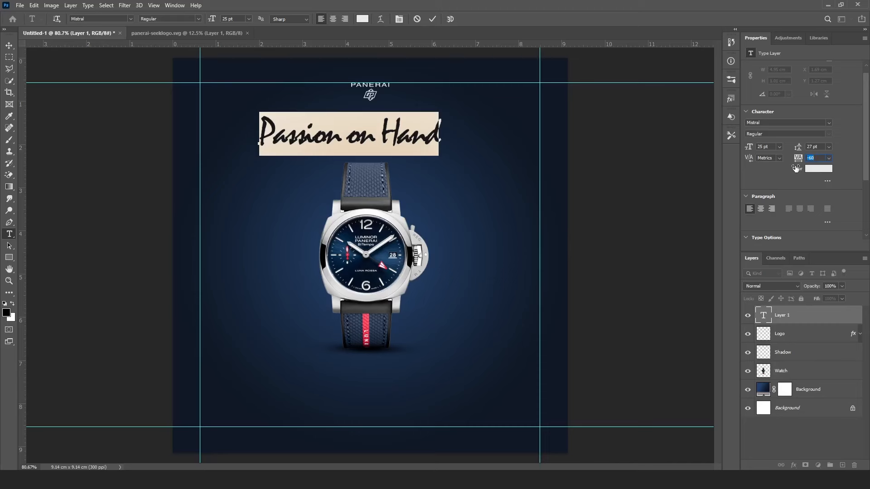
{"action": "left_click_drag", "start_coordinate": [797, 169], "coordinate": [798, 168]}
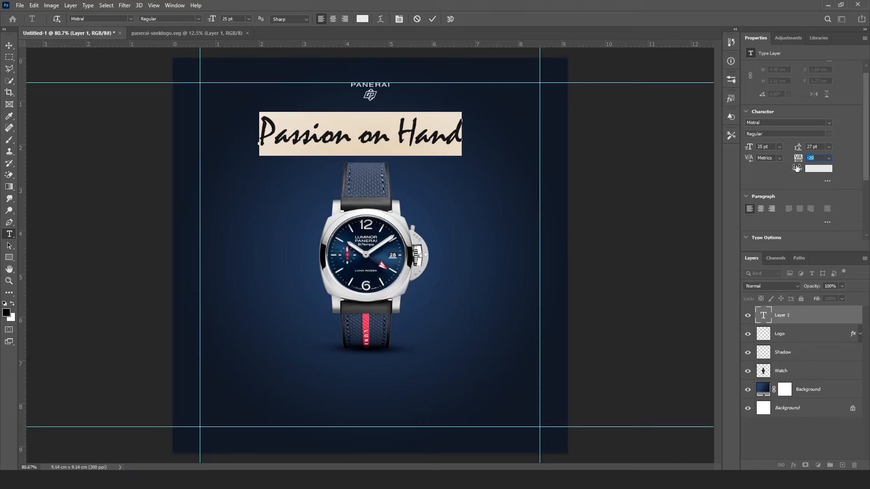
{"action": "scroll", "coordinate": [481, 140], "scroll_direction": "up", "scroll_amount": 3}
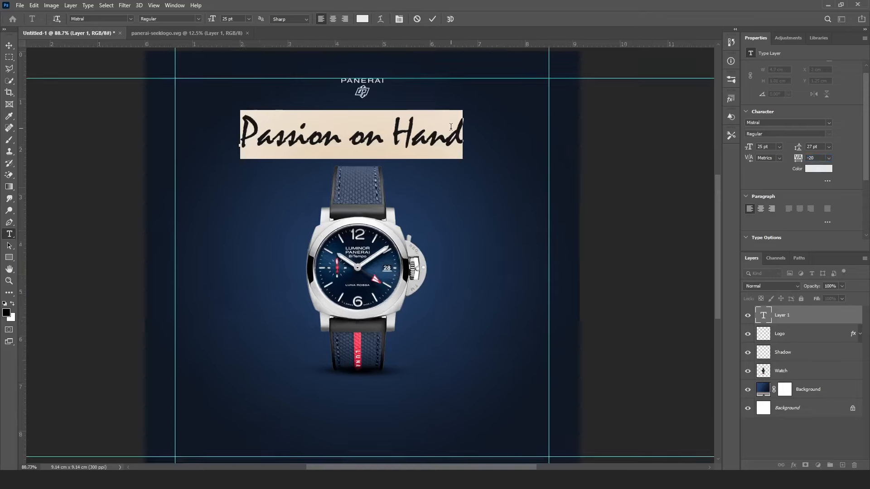
{"action": "scroll", "coordinate": [426, 128], "scroll_direction": "up", "scroll_amount": 4}
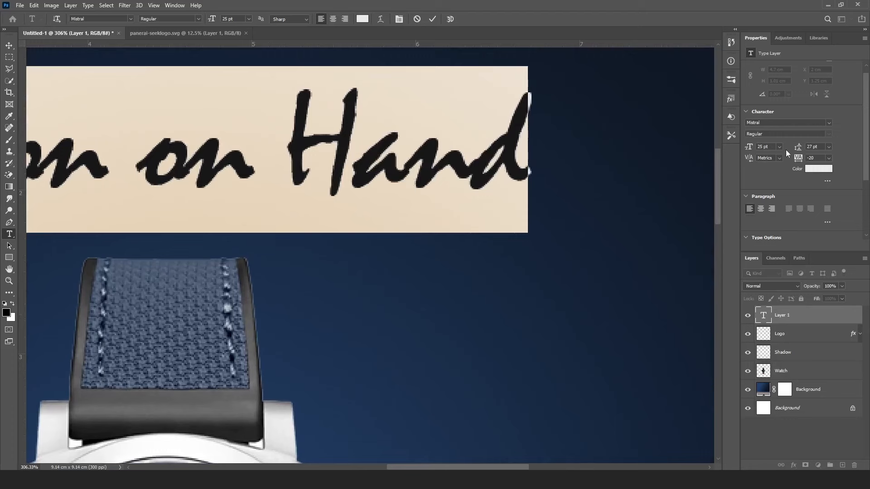
Step: Set the headline's tracking to -15 and finally -10, and commit the text
{"action": "left_click", "coordinate": [818, 158]}
{"action": "type", "text": "-15"}
{"action": "key", "text": "Return"}
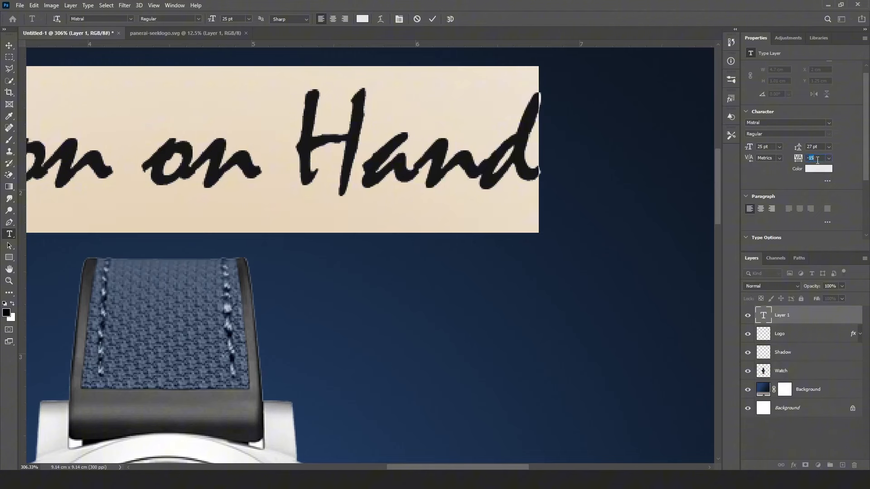
{"action": "type", "text": "-10"}
{"action": "key", "text": "Return"}
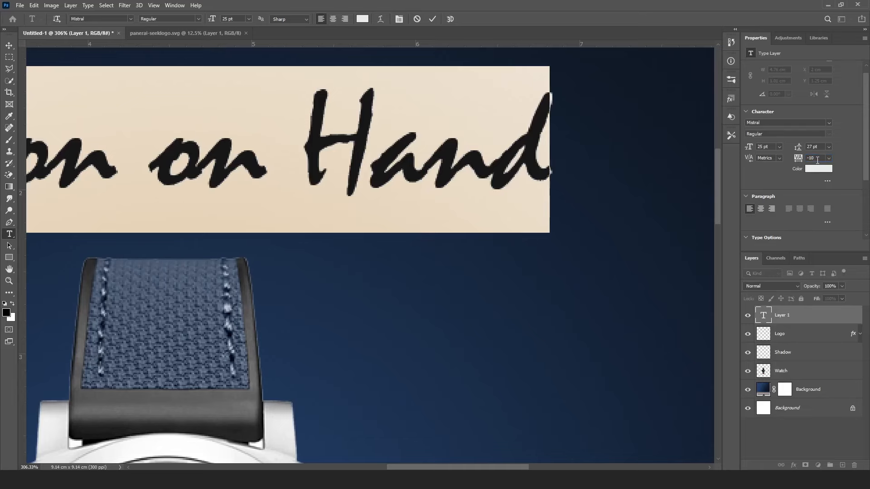
{"action": "scroll", "coordinate": [583, 189], "scroll_direction": "down", "scroll_amount": 5}
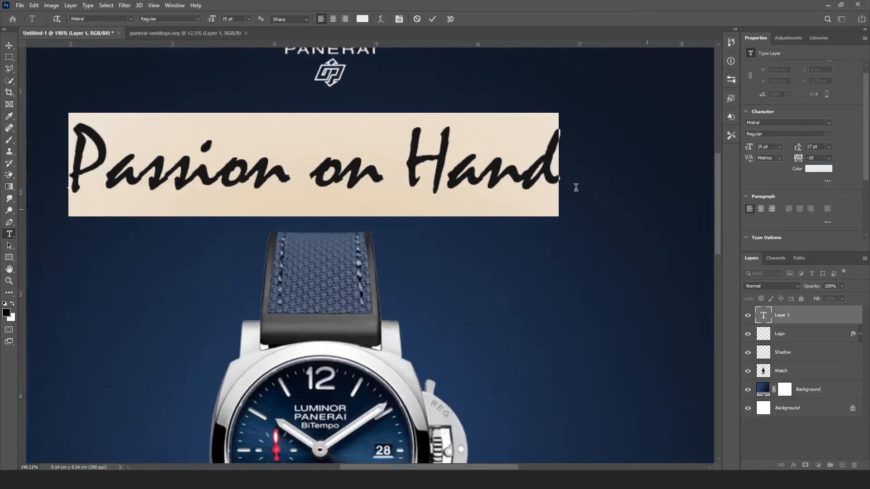
{"action": "scroll", "coordinate": [576, 187], "scroll_direction": "down", "scroll_amount": 1}
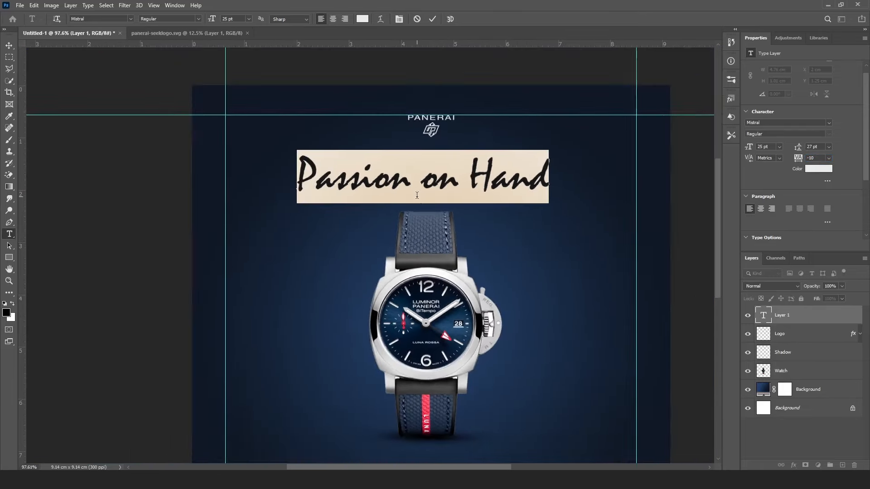
{"action": "scroll", "coordinate": [412, 195], "scroll_direction": "down", "scroll_amount": 1}
{"action": "left_click", "coordinate": [432, 19]}
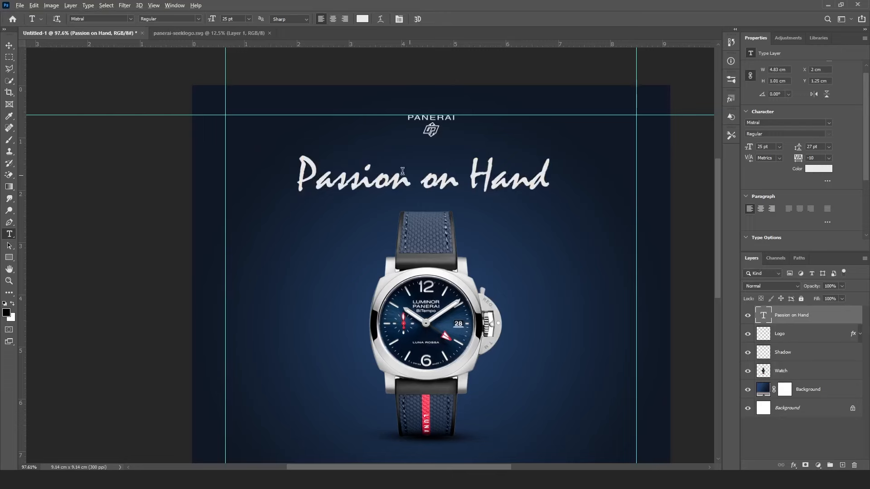
Step: Try widening the kerning between the "i" and "o" of Passion to 20, return it to 0 and commit the text
{"action": "scroll", "coordinate": [365, 172], "scroll_direction": "up", "scroll_amount": 2}
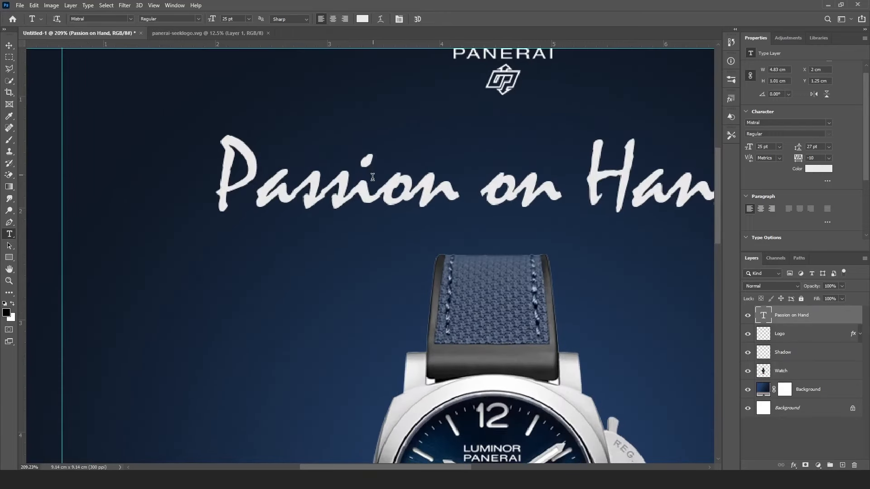
{"action": "left_click", "coordinate": [383, 190]}
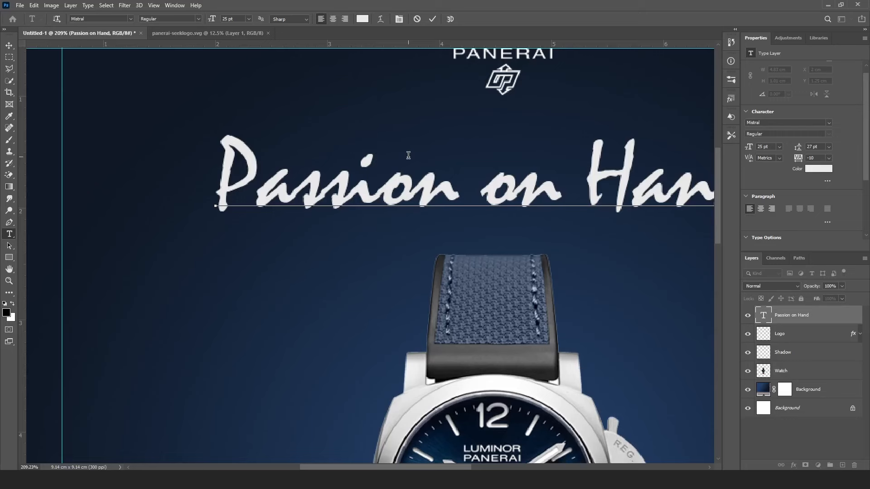
{"action": "key", "text": "alt+Left"}
{"action": "key", "text": "alt+Left"}
{"action": "key", "text": "alt+Right"}
{"action": "key", "text": "alt+Right"}
{"action": "key", "text": "alt+Right"}
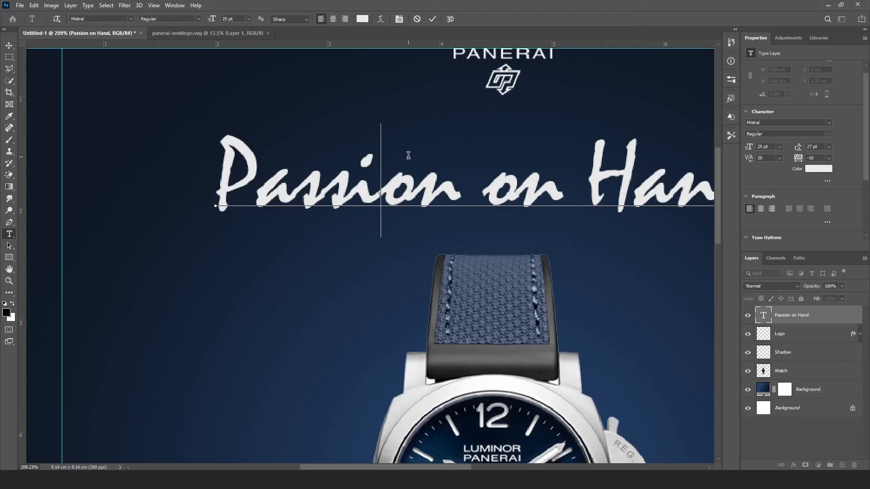
{"action": "key", "text": "ctrl"}
{"action": "key", "text": "alt+Left"}
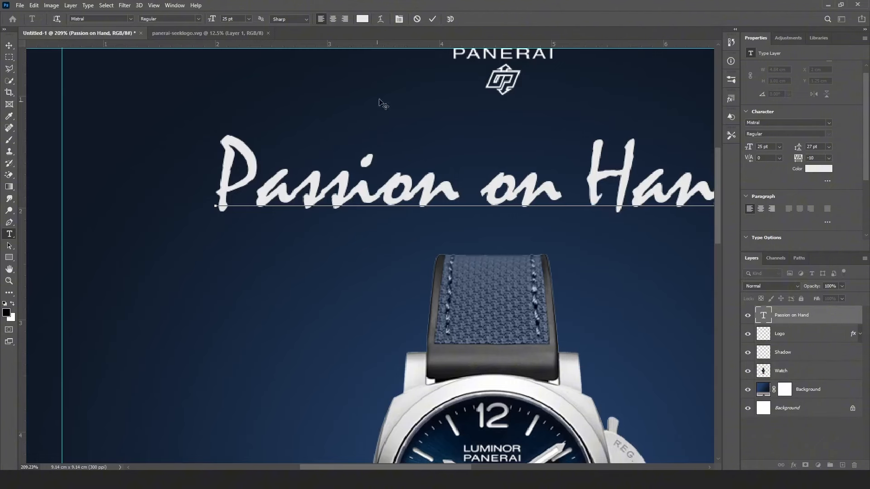
{"action": "left_click", "coordinate": [436, 18]}
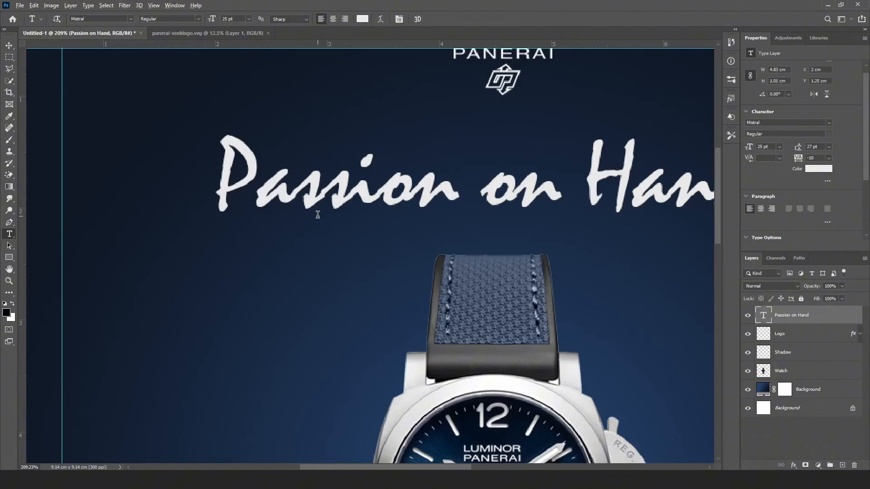
Step: Move the headline slightly to the right so it is centred beneath the logo, and deselect its layer
{"action": "scroll", "coordinate": [318, 215], "scroll_direction": "down", "scroll_amount": 3}
{"action": "scroll", "coordinate": [318, 215], "scroll_direction": "down", "scroll_amount": 2}
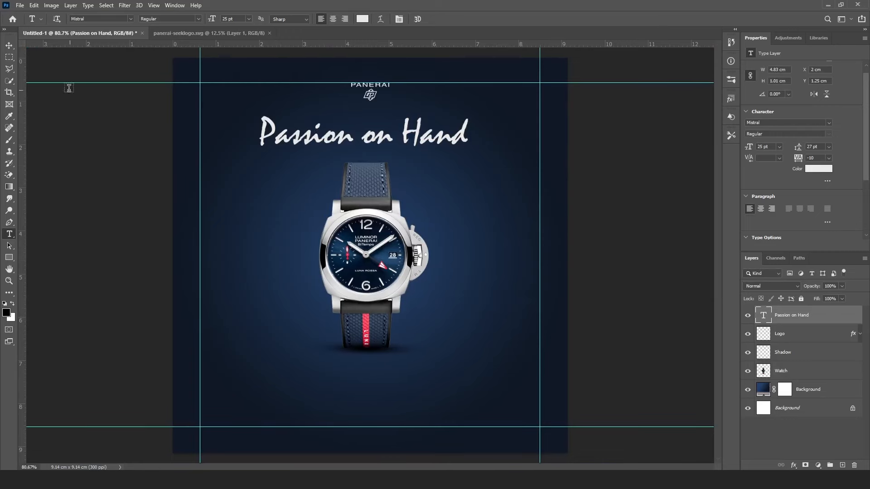
{"action": "left_click", "coordinate": [9, 46]}
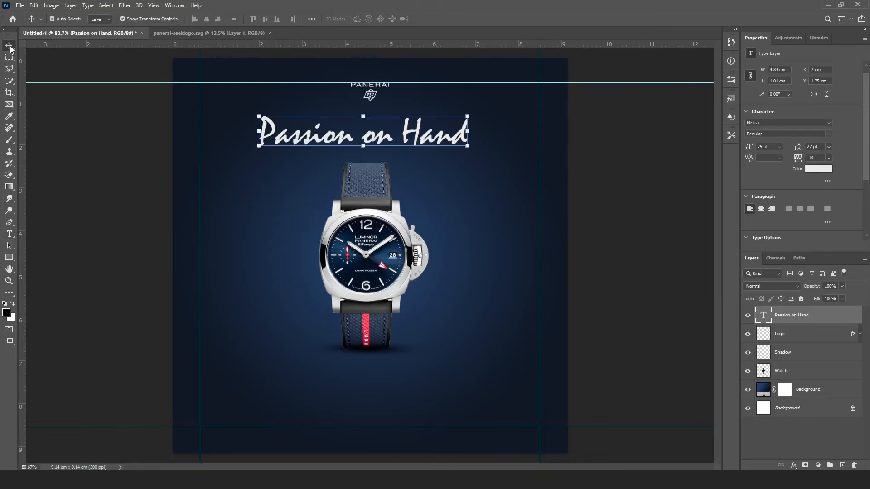
{"action": "left_click_drag", "start_coordinate": [377, 138], "coordinate": [384, 138]}
{"action": "left_click", "coordinate": [583, 145]}
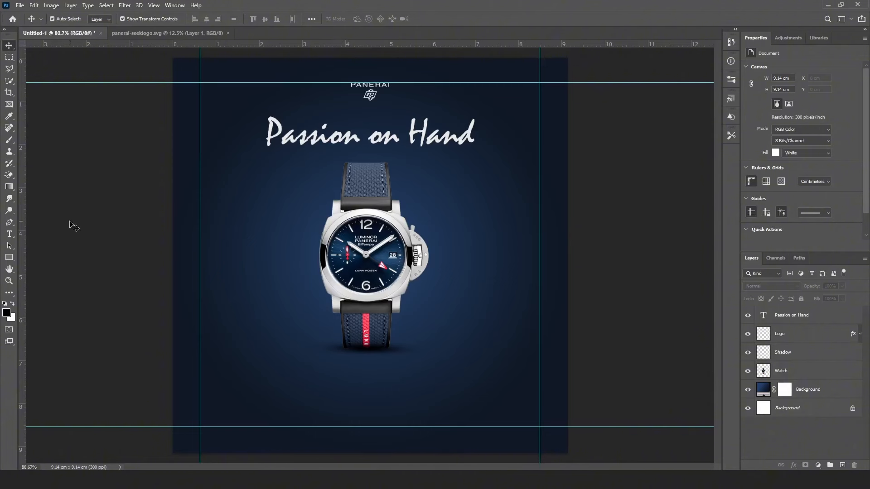
Step: Add a new layer above the headline with the horizontal text "Buy Now" and centre it just below the watch
{"action": "left_click", "coordinate": [11, 237]}
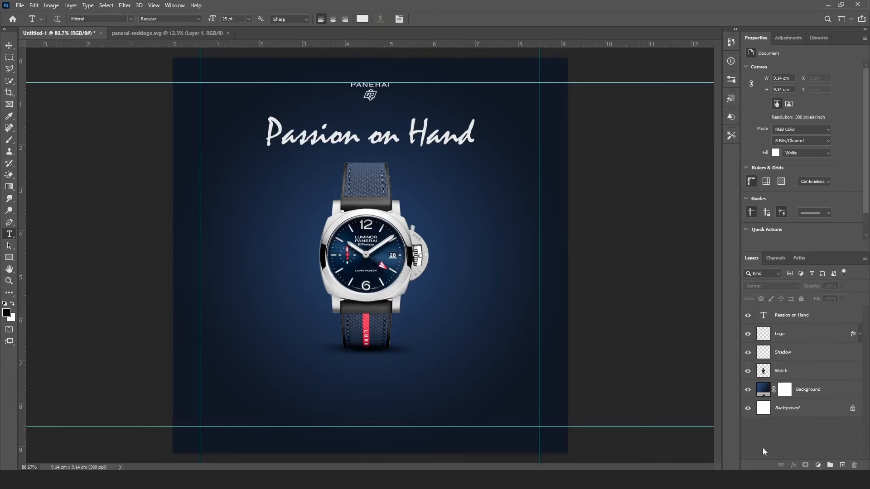
{"action": "left_click", "coordinate": [842, 466]}
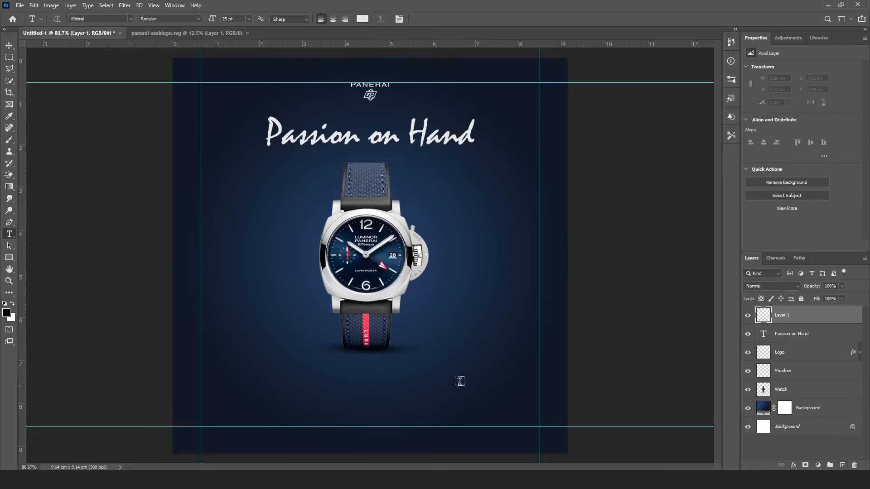
{"action": "left_click", "coordinate": [339, 377]}
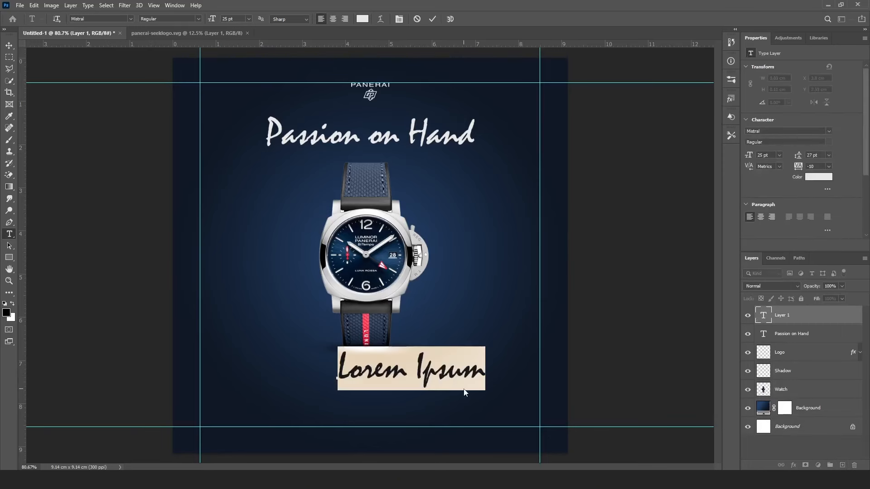
{"action": "type", "text": "Buy Now"}
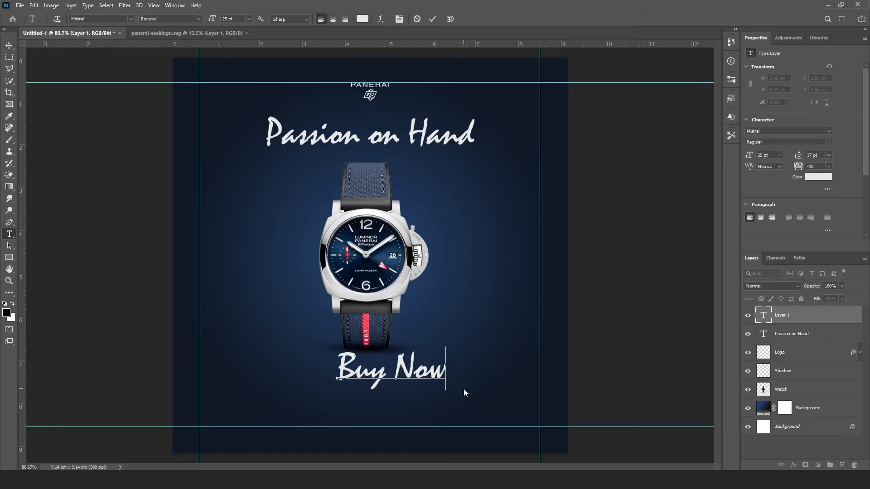
{"action": "key", "text": "ctrl+a"}
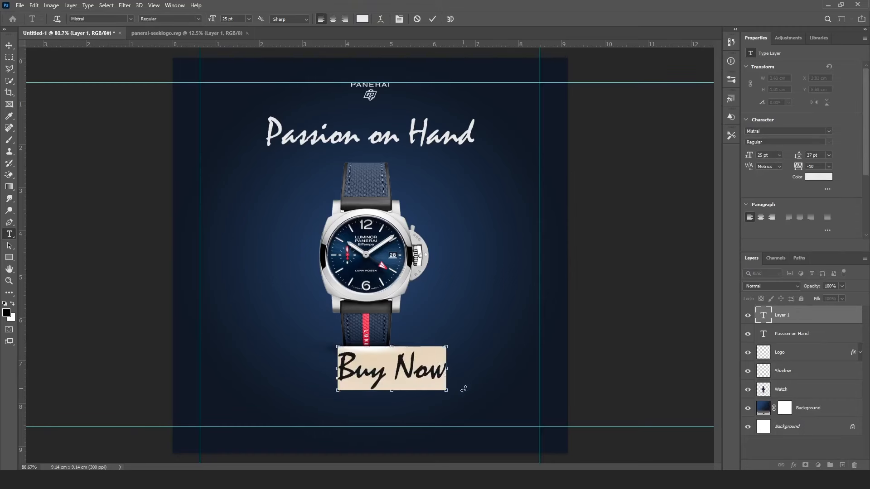
{"action": "left_click_drag", "start_coordinate": [410, 400], "coordinate": [396, 397]}
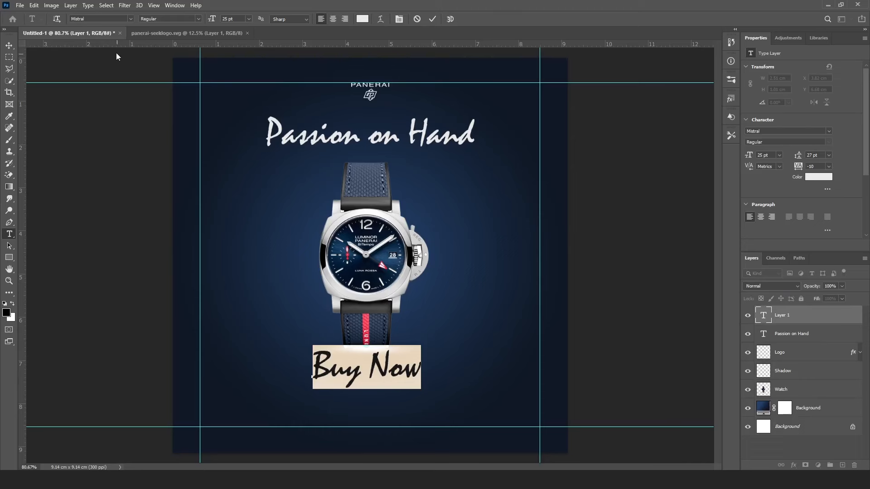
Step: Try several fonts on the "Buy Now" text and set it to Baskerville Old Face
{"action": "left_click", "coordinate": [95, 17]}
{"action": "key", "text": "Down"}
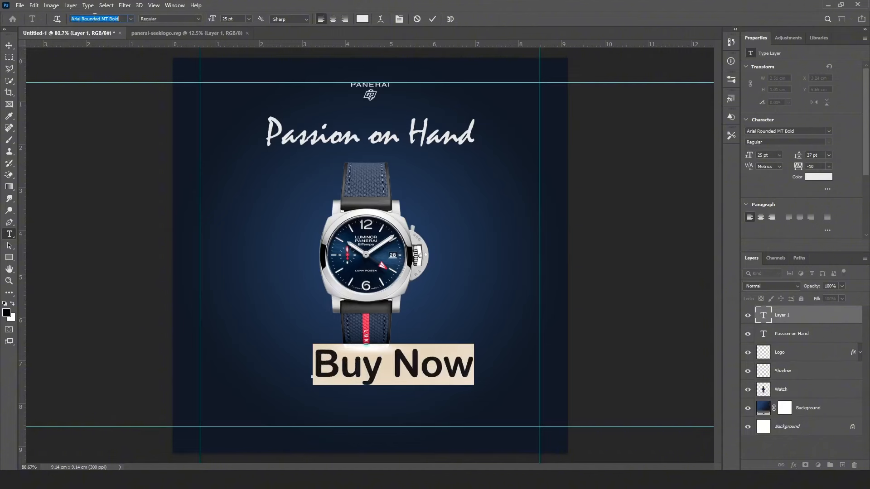
{"action": "key", "text": "Down"}
{"action": "key", "text": "Down"}
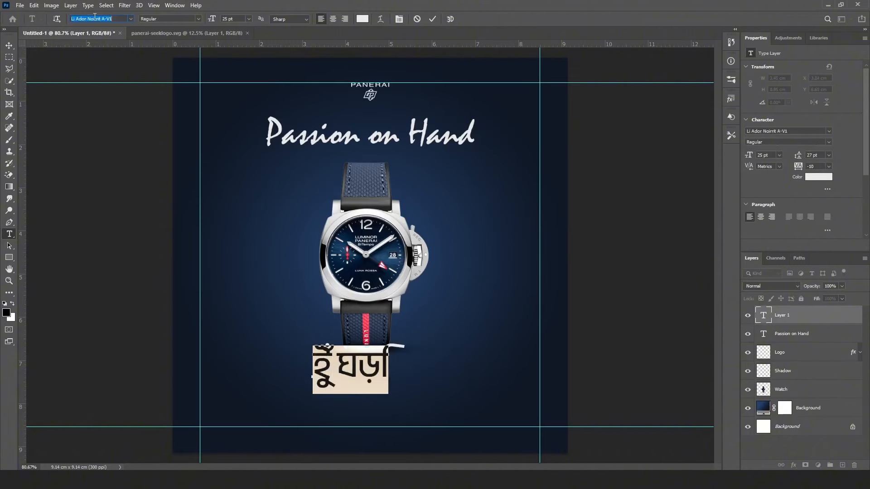
{"action": "key", "text": "Down"}
{"action": "scroll", "coordinate": [94, 17], "scroll_direction": "down", "scroll_amount": 1}
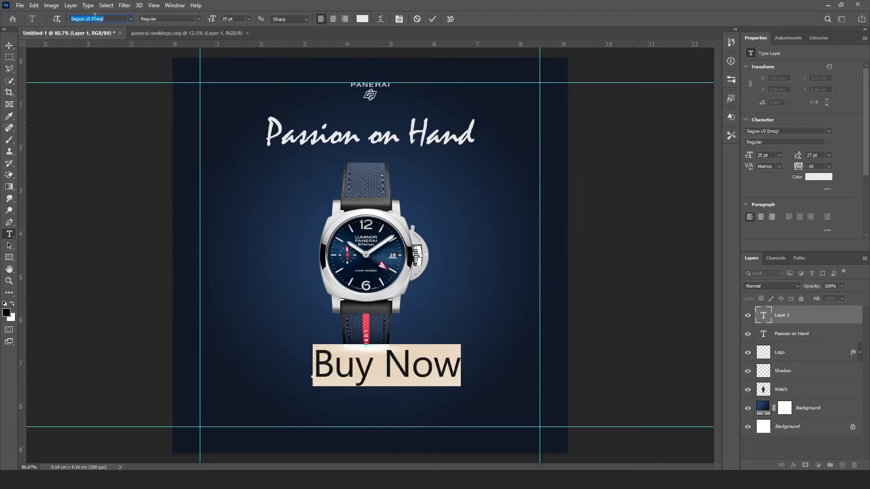
{"action": "scroll", "coordinate": [95, 17], "scroll_direction": "down", "scroll_amount": 5}
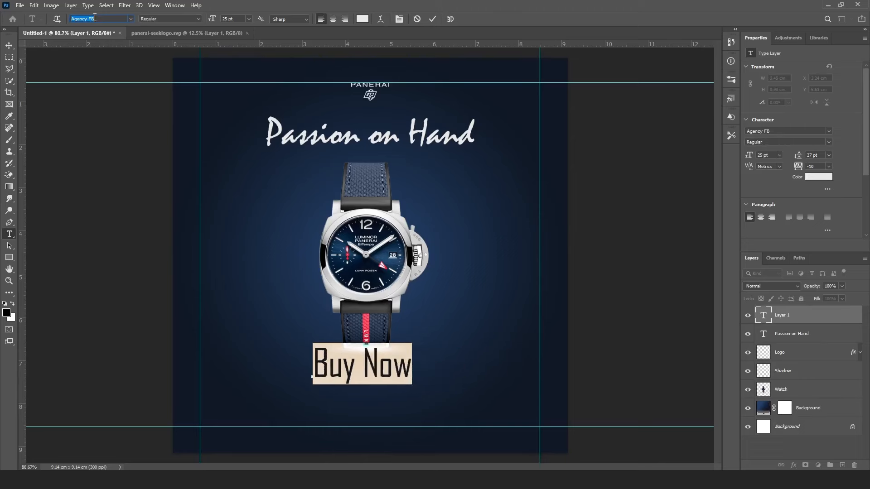
{"action": "scroll", "coordinate": [95, 17], "scroll_direction": "down", "scroll_amount": 1}
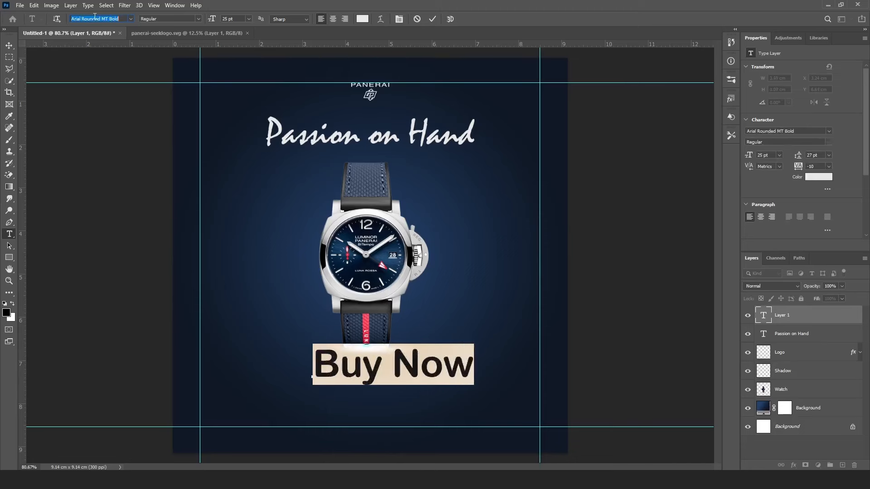
{"action": "scroll", "coordinate": [94, 17], "scroll_direction": "down", "scroll_amount": 2}
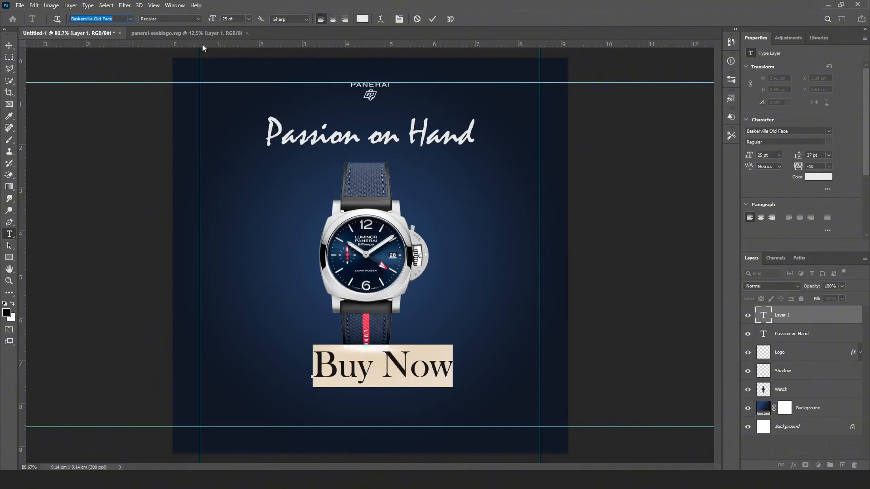
Step: Reduce the "Buy Now" text to 12 pt, centre it under the watch and commit it
{"action": "left_click_drag", "start_coordinate": [212, 21], "coordinate": [207, 32]}
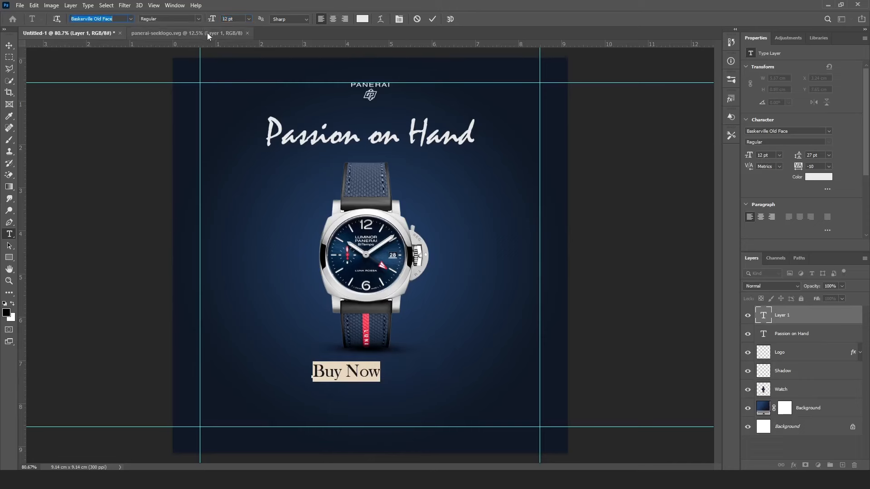
{"action": "left_click_drag", "start_coordinate": [355, 396], "coordinate": [374, 399]}
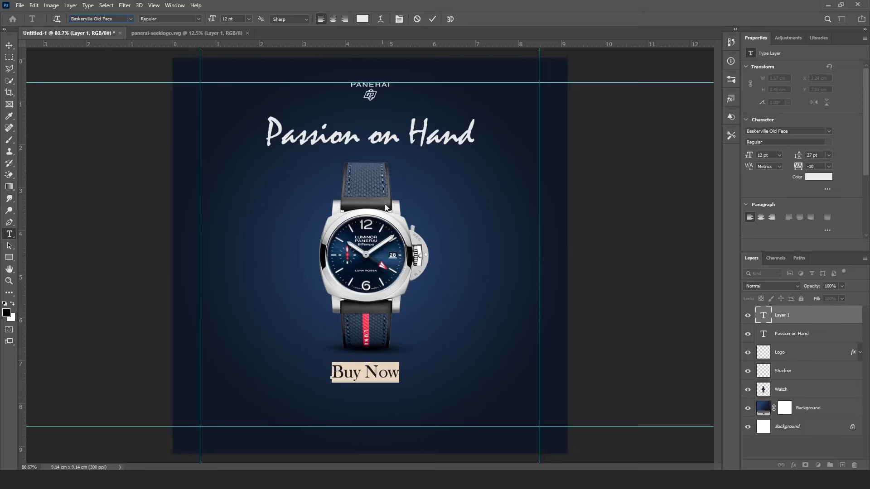
{"action": "left_click", "coordinate": [432, 19]}
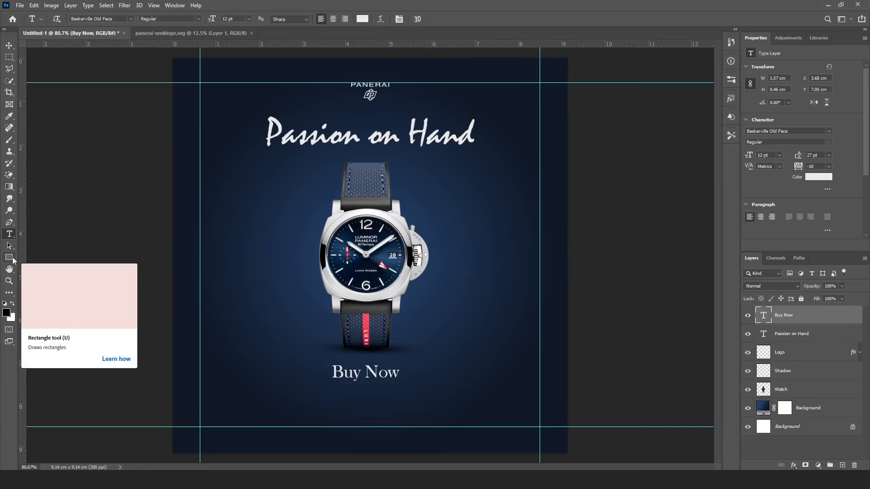
Step: Draw a rectangle shape of about 346 × 90 px over the "Buy Now" text as its button
{"action": "left_click", "coordinate": [12, 259]}
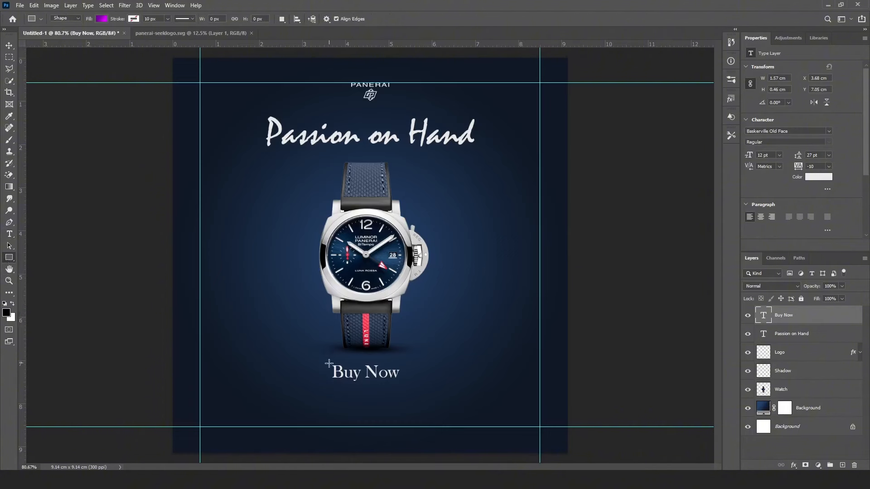
{"action": "left_click_drag", "start_coordinate": [303, 356], "coordinate": [430, 390]}
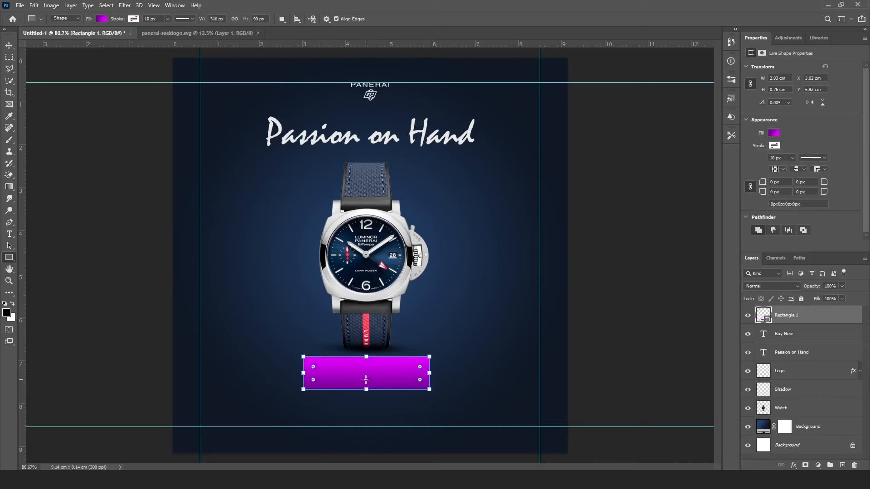
Step: Remove the fill of the rectangle around "Buy Now" and give it a white stroke
{"action": "left_click", "coordinate": [99, 20]}
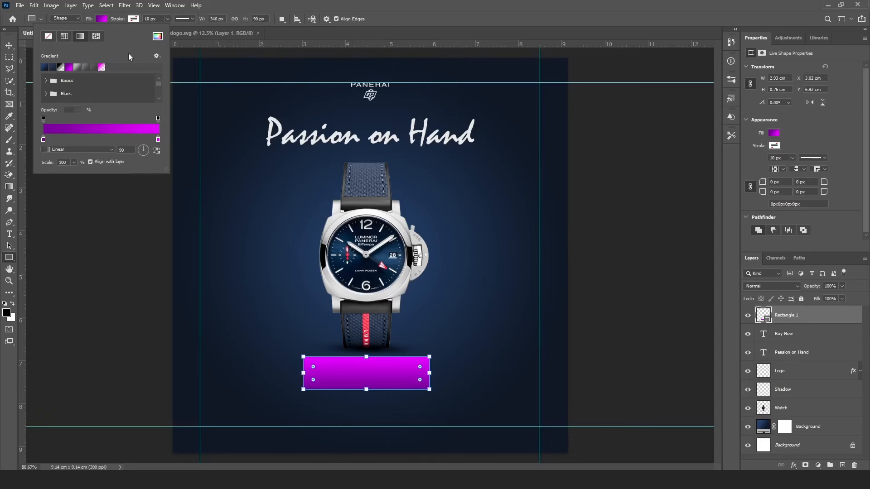
{"action": "left_click", "coordinate": [49, 37]}
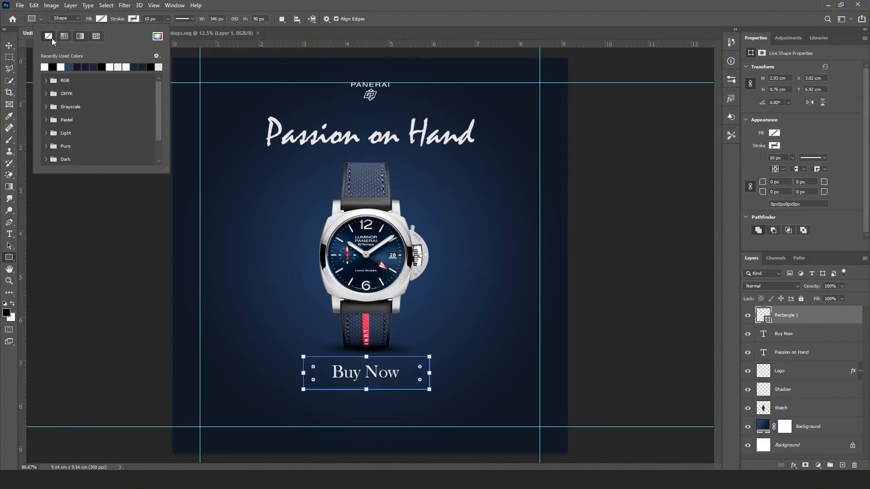
{"action": "left_click", "coordinate": [132, 20]}
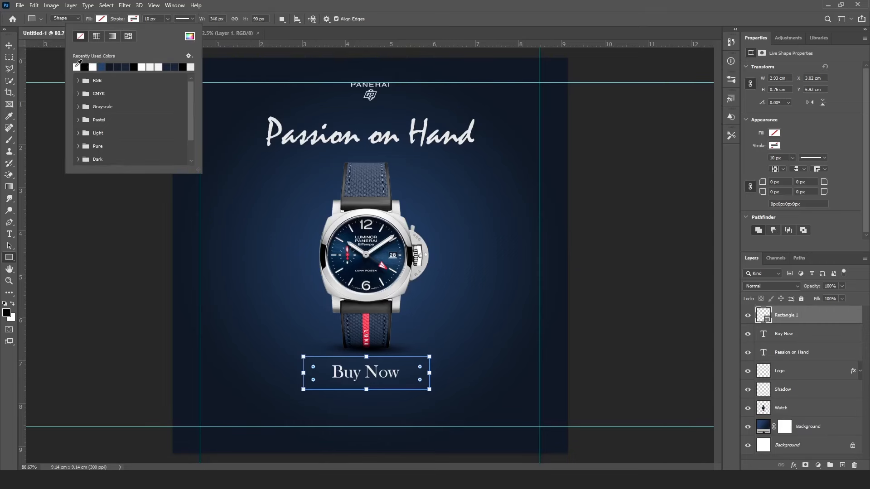
{"action": "left_click", "coordinate": [189, 36]}
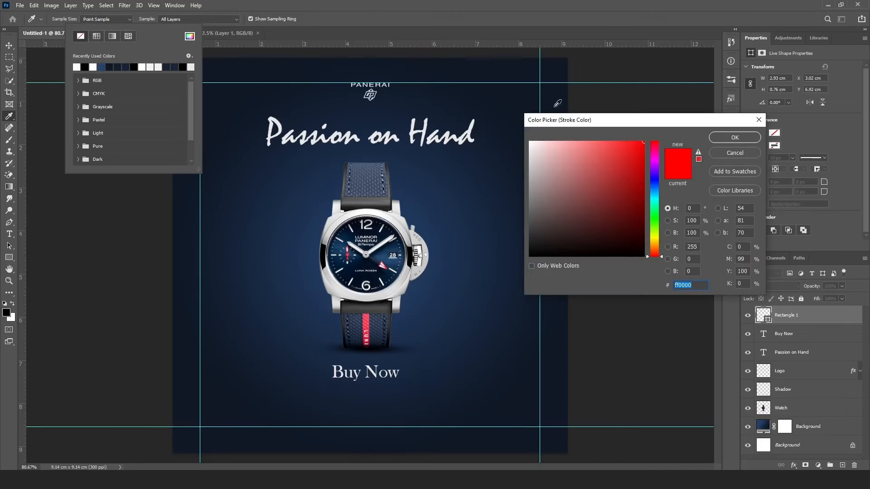
{"action": "left_click", "coordinate": [735, 154]}
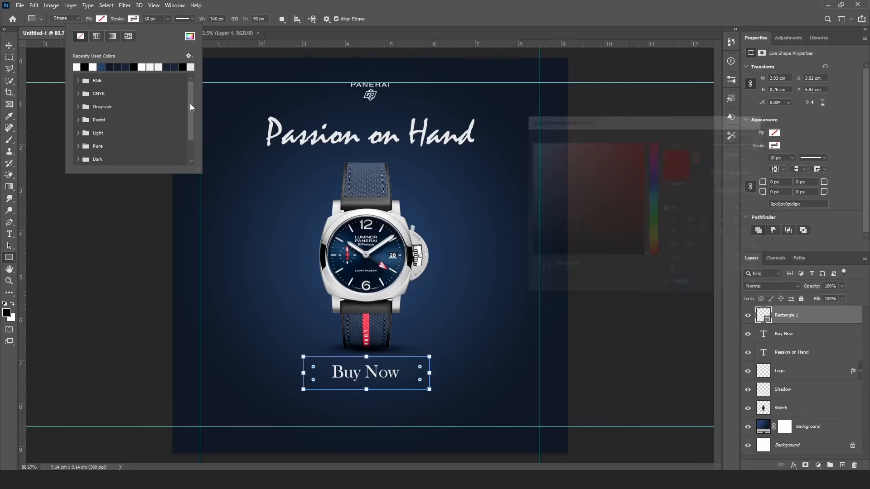
{"action": "left_click", "coordinate": [78, 65]}
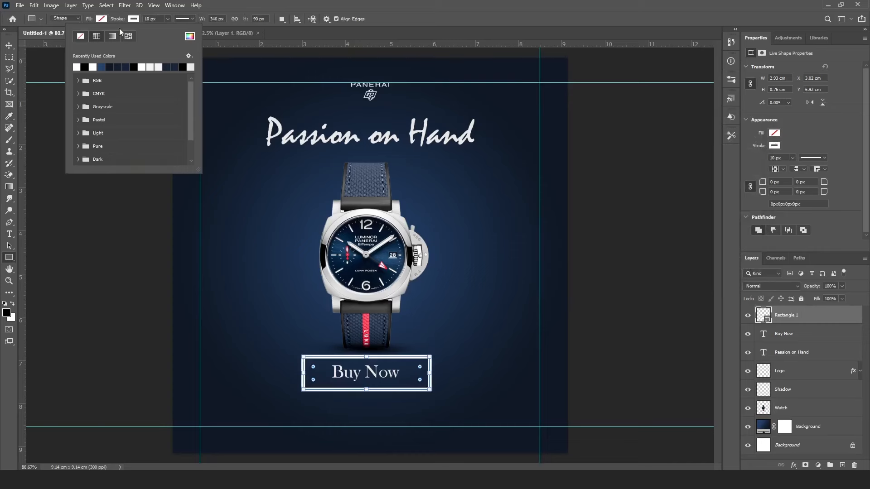
Step: Try a 5 px stroke on the button rectangle, and settle on a stroke width of 3 px
{"action": "left_click", "coordinate": [147, 20]}
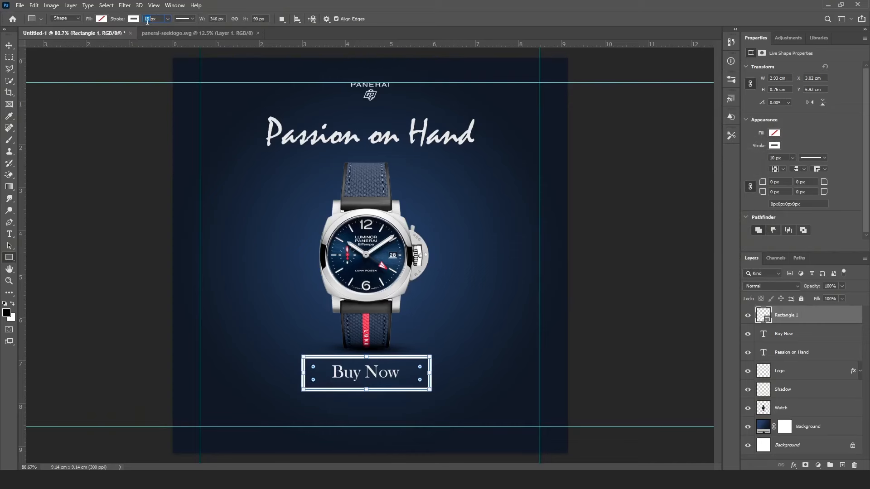
{"action": "type", "text": "5"}
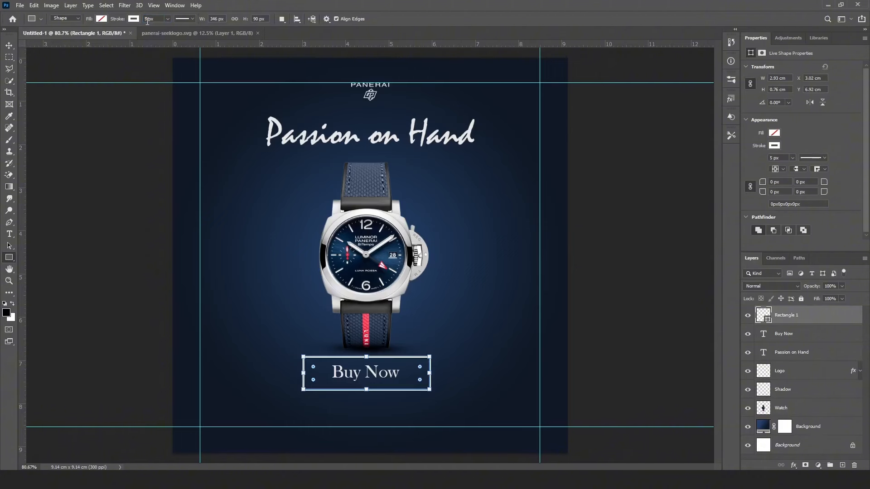
{"action": "type", "text": "3"}
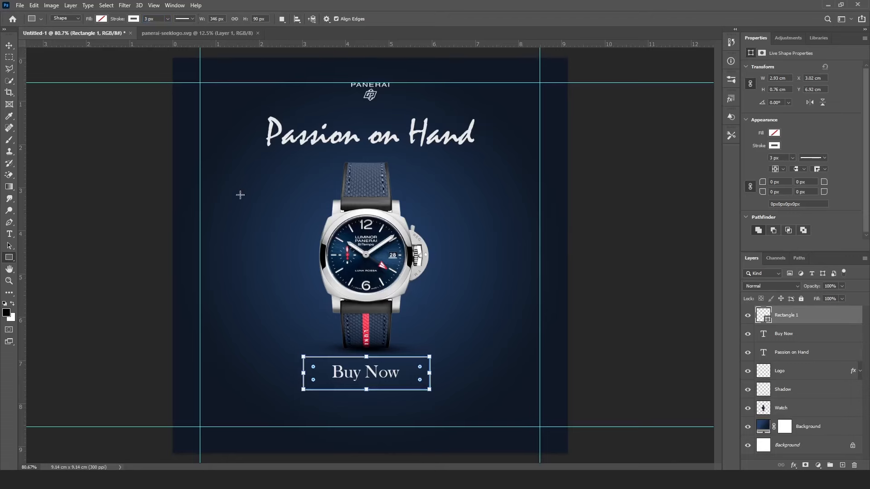
Step: Try to adjust the corner rounding of the button rectangle directly on the canvas
{"action": "scroll", "coordinate": [345, 409], "scroll_direction": "up", "scroll_amount": 4}
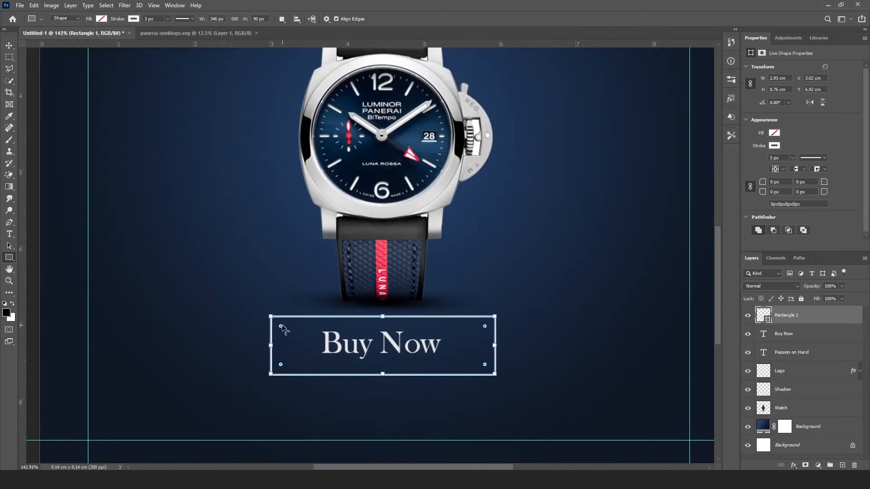
{"action": "scroll", "coordinate": [383, 341], "scroll_direction": "up", "scroll_amount": 2}
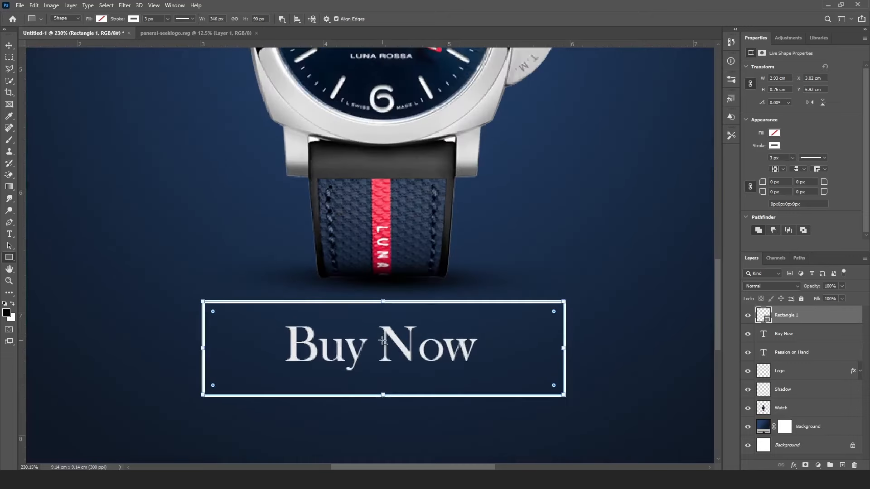
{"action": "scroll", "coordinate": [382, 341], "scroll_direction": "up", "scroll_amount": 1}
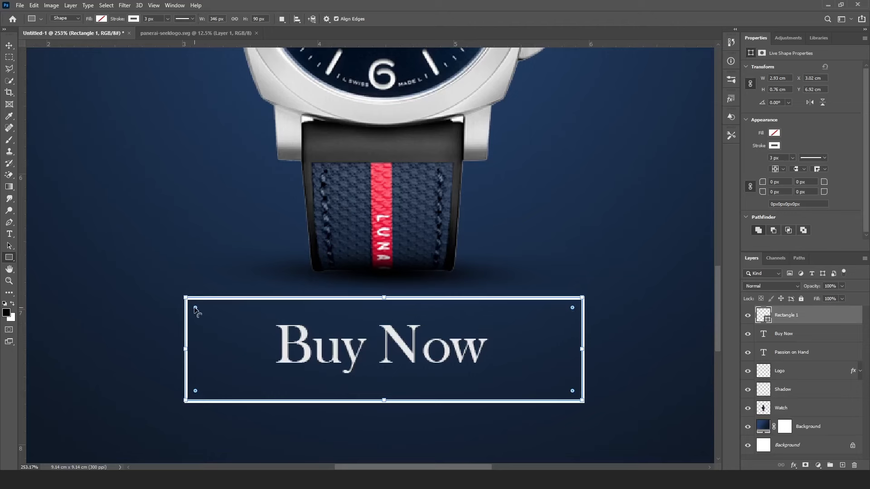
{"action": "mouse_move", "coordinate": [196, 310]}
{"action": "left_mouse_down"}
{"action": "mouse_move", "coordinate": [273, 354]}
{"action": "mouse_move", "coordinate": [225, 344]}
{"action": "mouse_move", "coordinate": [203, 314]}
{"action": "mouse_move", "coordinate": [110, 295]}
{"action": "left_mouse_up"}
Step: Select the "Buy Now" text and its rectangle, scale them together to about 68%, and place them centred just below the watch
{"action": "left_click", "coordinate": [792, 336]}
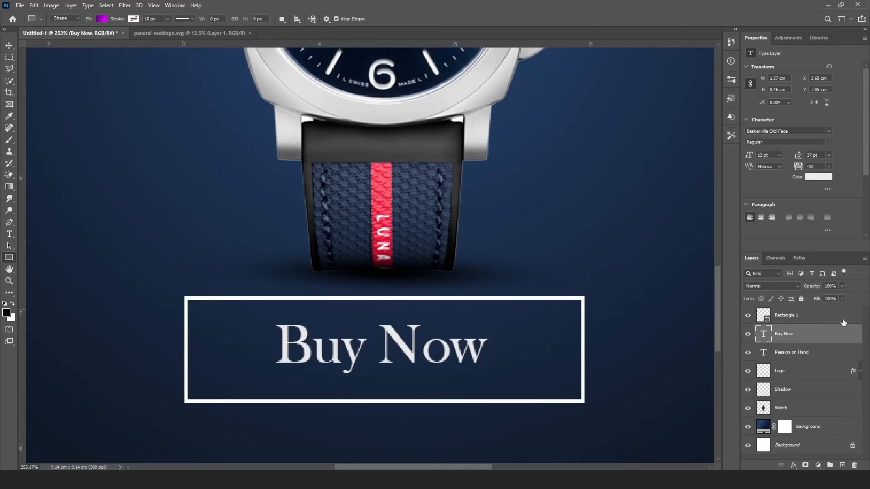
{"action": "left_click", "coordinate": [811, 322], "text": "ctrl"}
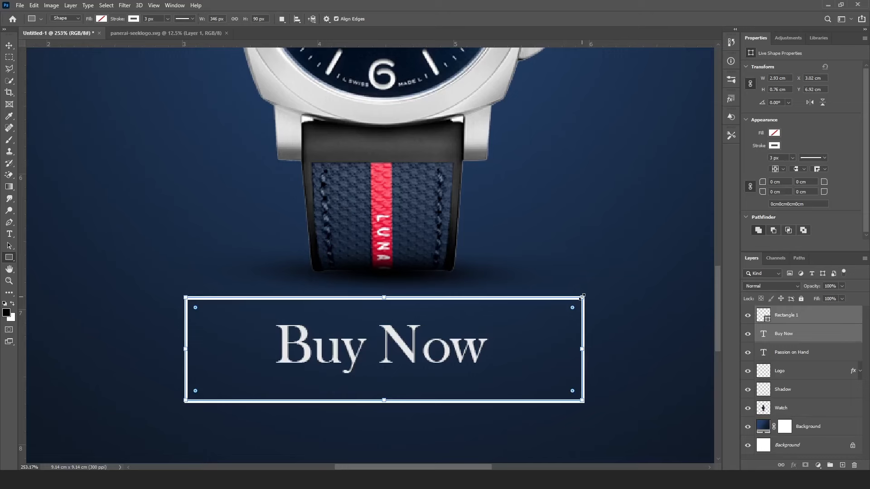
{"action": "left_click_drag", "start_coordinate": [582, 297], "coordinate": [544, 318]}
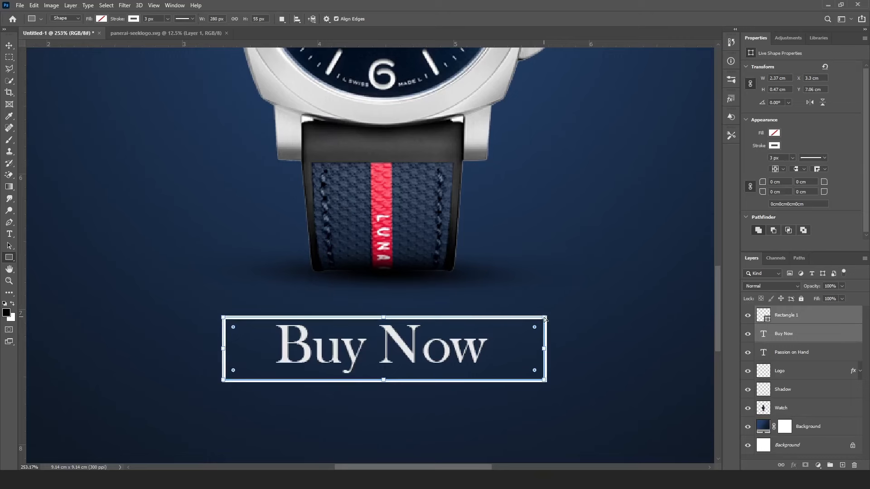
{"action": "key", "text": "ctrl+z"}
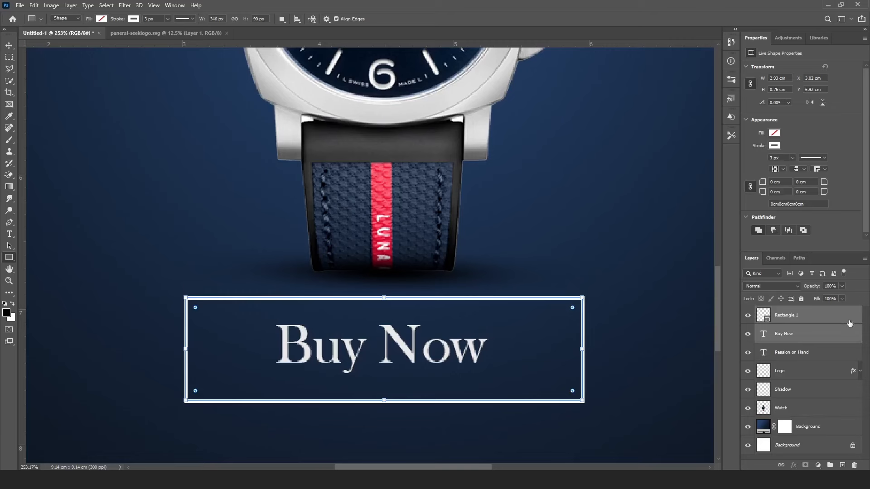
{"action": "key", "text": "ctrl+t"}
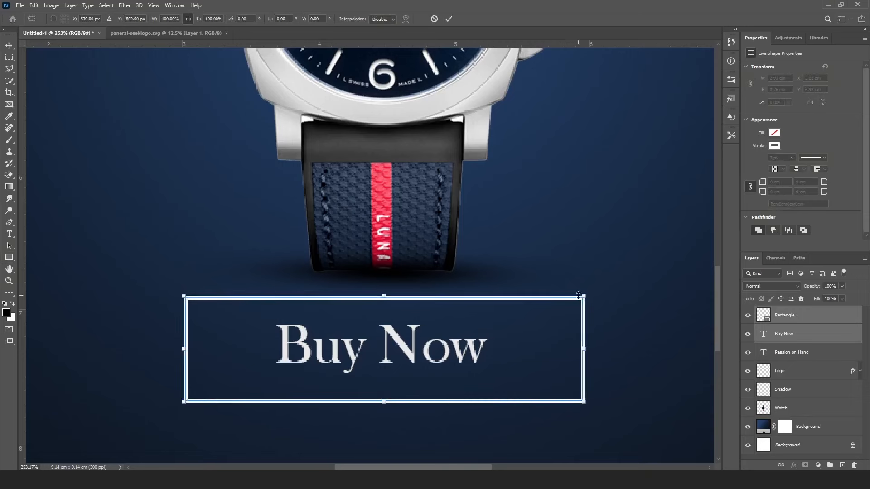
{"action": "left_click_drag", "start_coordinate": [584, 296], "coordinate": [498, 335]}
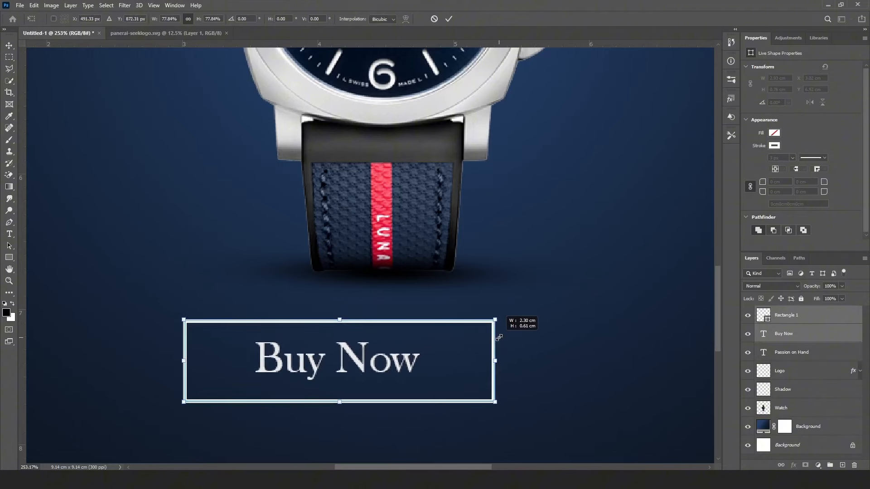
{"action": "scroll", "coordinate": [393, 307], "scroll_direction": "down", "scroll_amount": 2}
{"action": "scroll", "coordinate": [393, 307], "scroll_direction": "down", "scroll_amount": 3}
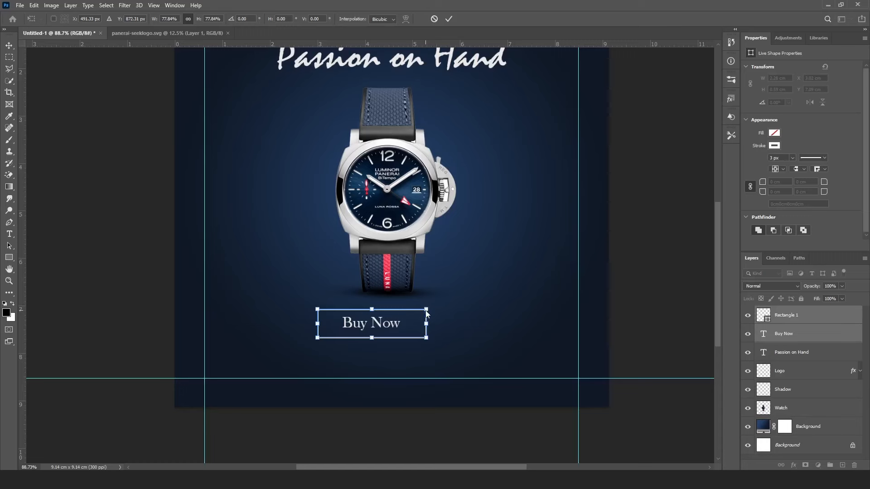
{"action": "left_click_drag", "start_coordinate": [427, 311], "coordinate": [407, 325]}
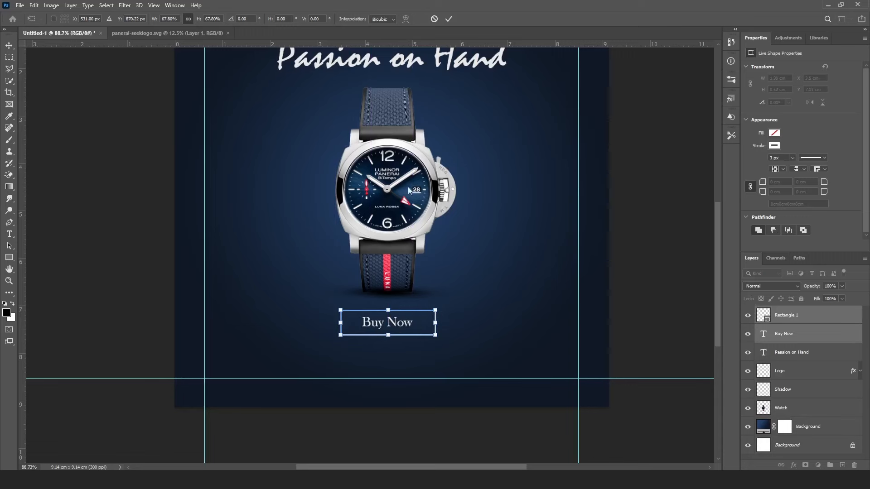
{"action": "left_click", "coordinate": [447, 18]}
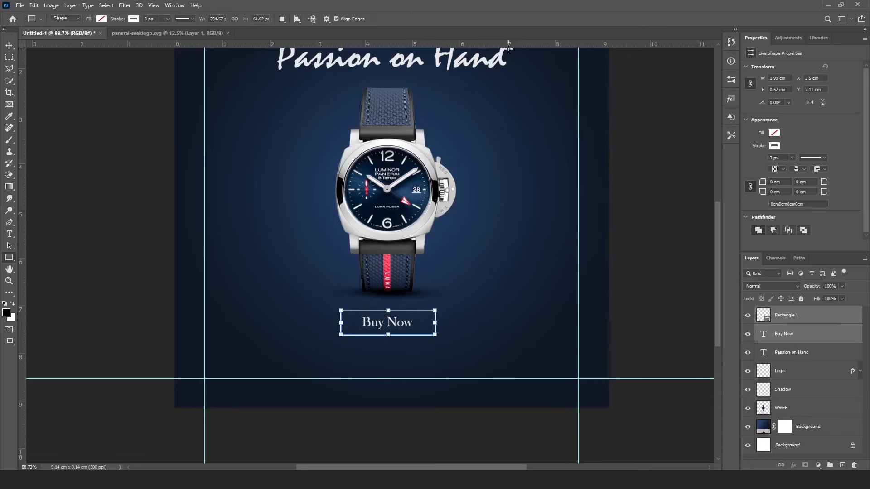
Step: Align the "Buy Now" text and its rectangle on their horizontal centres, and deselect the layers
{"action": "left_click", "coordinate": [300, 23]}
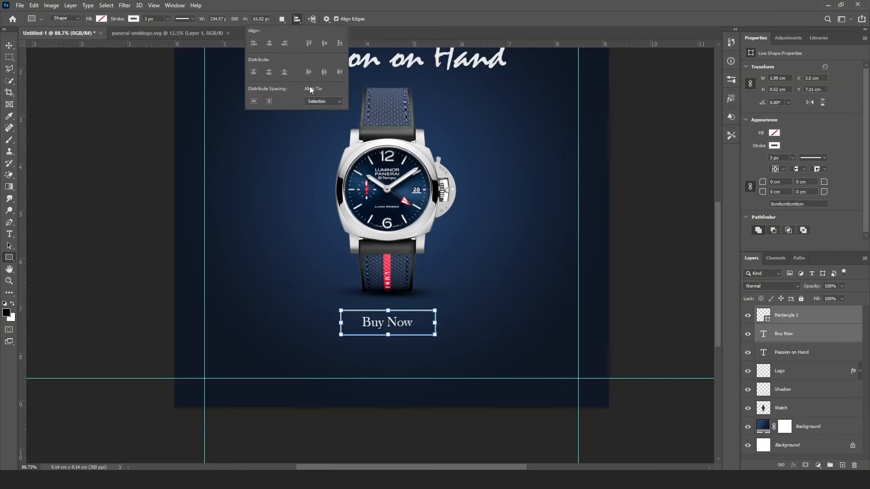
{"action": "left_click", "coordinate": [9, 46]}
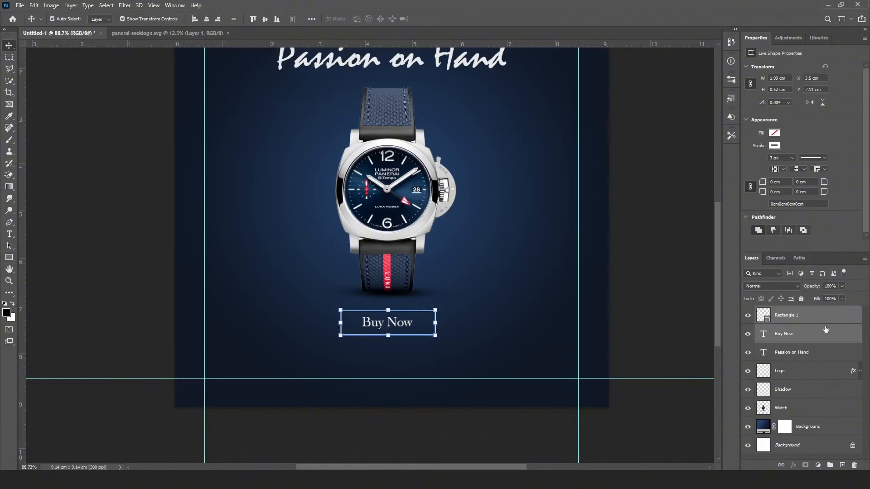
{"action": "left_click", "coordinate": [210, 21]}
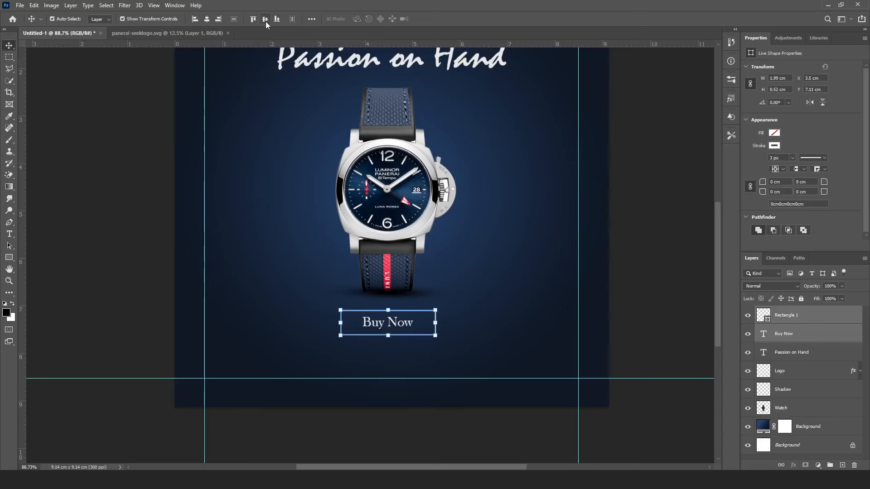
{"action": "left_click", "coordinate": [649, 224]}
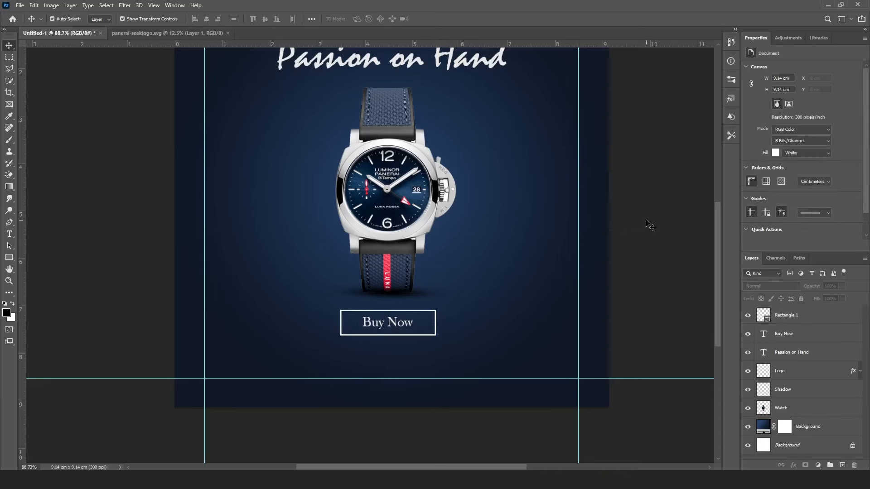
Step: Draw an ellipse shape of about 1505 × 516 px over the watch, from the canvas's left edge to beyond its right edge
{"action": "scroll", "coordinate": [400, 337], "scroll_direction": "up", "scroll_amount": 3}
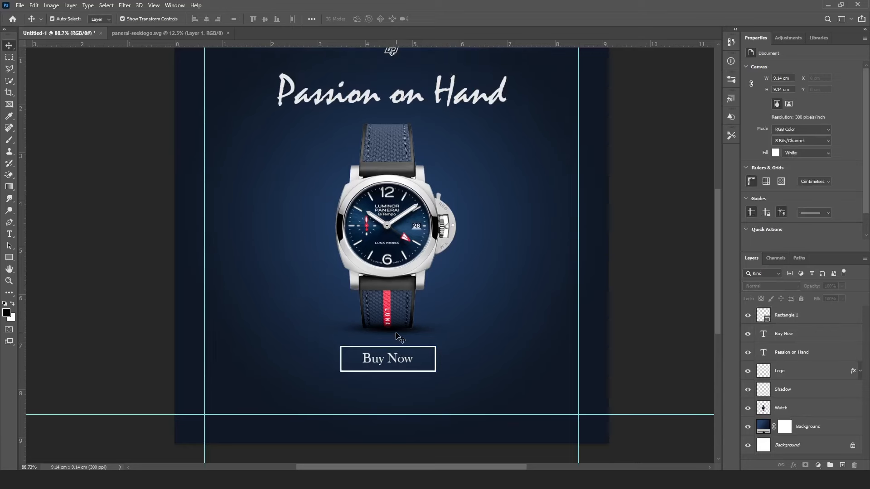
{"action": "scroll", "coordinate": [400, 338], "scroll_direction": "down", "scroll_amount": 1}
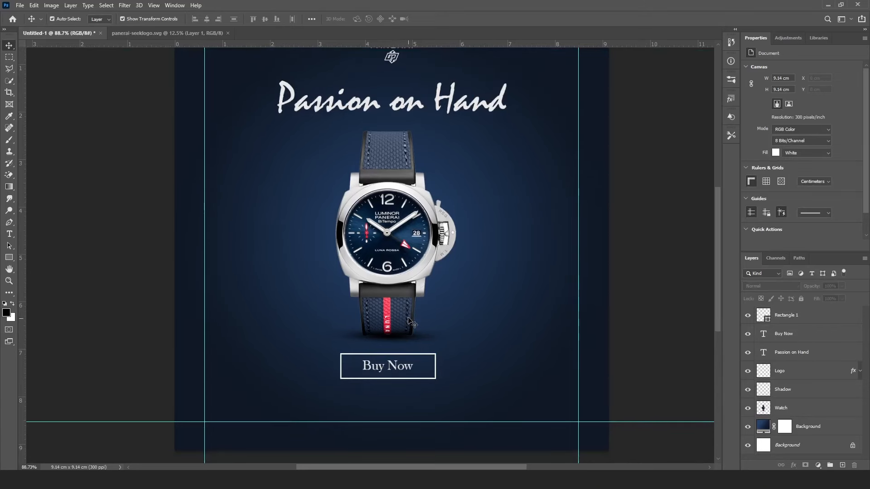
{"action": "scroll", "coordinate": [406, 297], "scroll_direction": "down", "scroll_amount": 3}
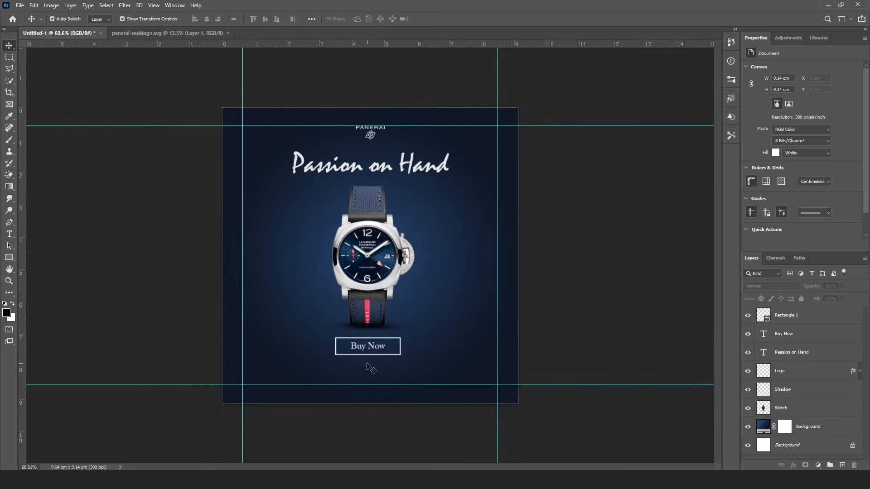
{"action": "scroll", "coordinate": [371, 369], "scroll_direction": "up", "scroll_amount": 2}
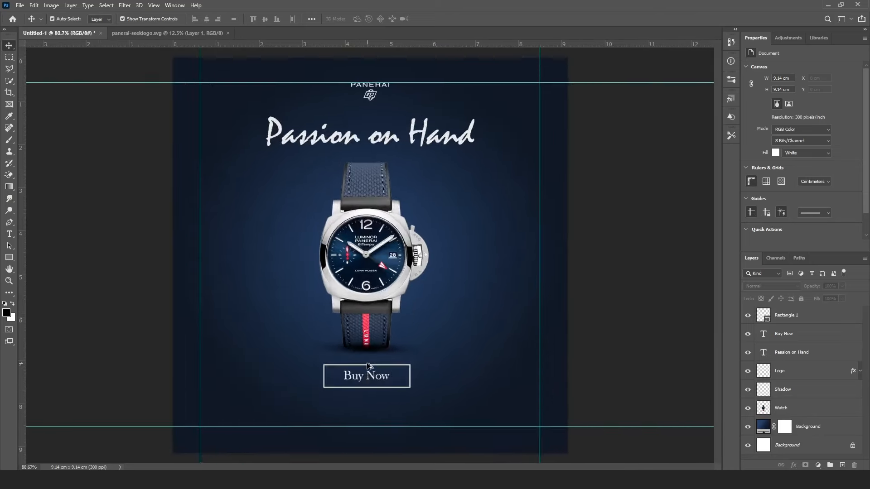
{"action": "scroll", "coordinate": [371, 369], "scroll_direction": "down", "scroll_amount": 1}
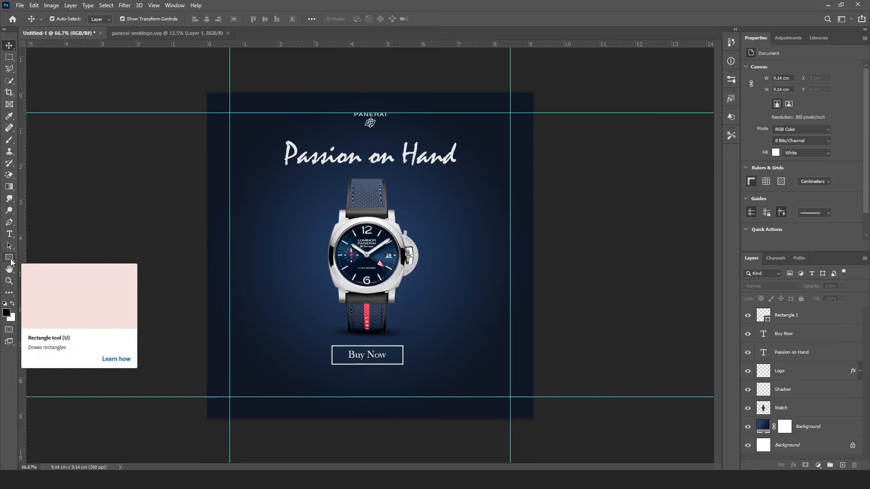
{"action": "left_click", "coordinate": [11, 261]}
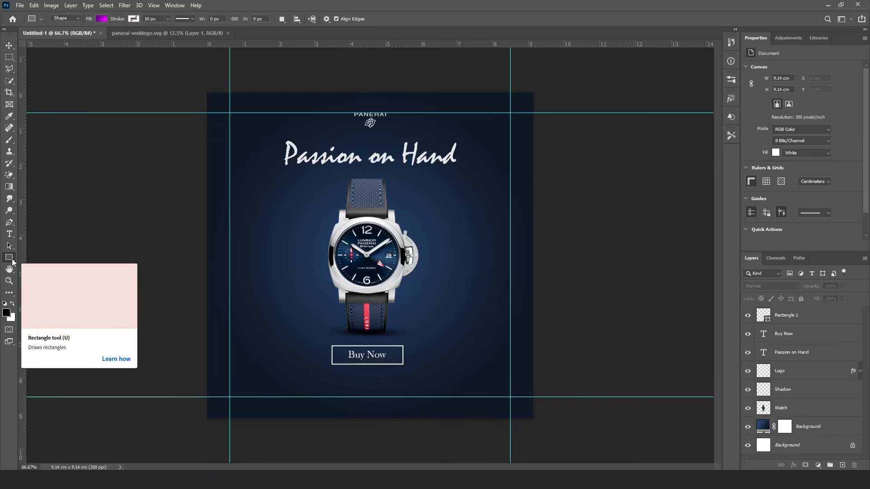
{"action": "right_click", "coordinate": [12, 259]}
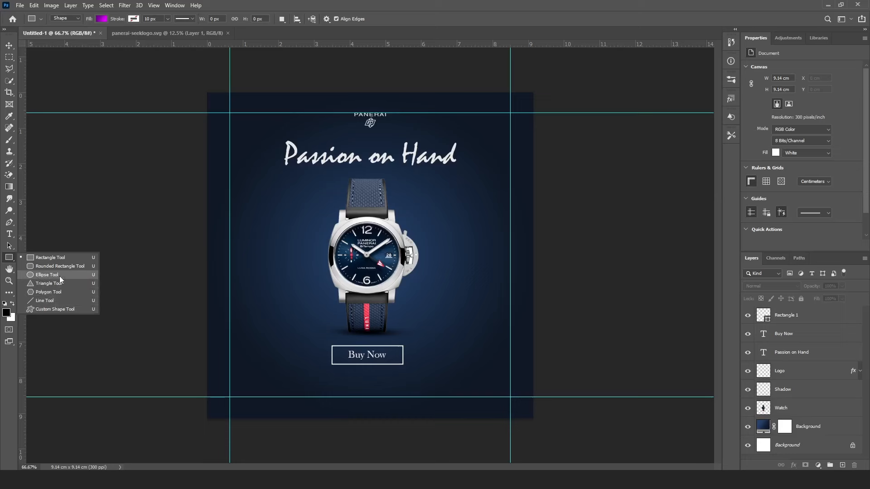
{"action": "left_click", "coordinate": [48, 275]}
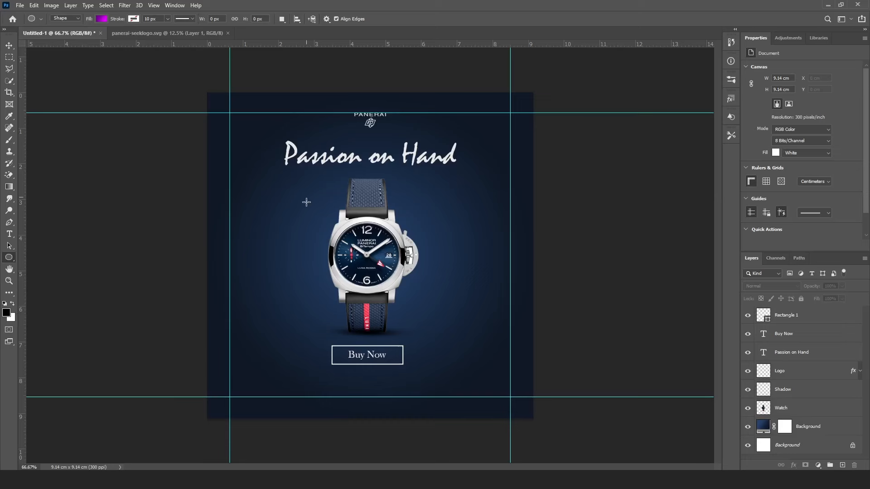
{"action": "left_click_drag", "start_coordinate": [206, 208], "coordinate": [660, 365]}
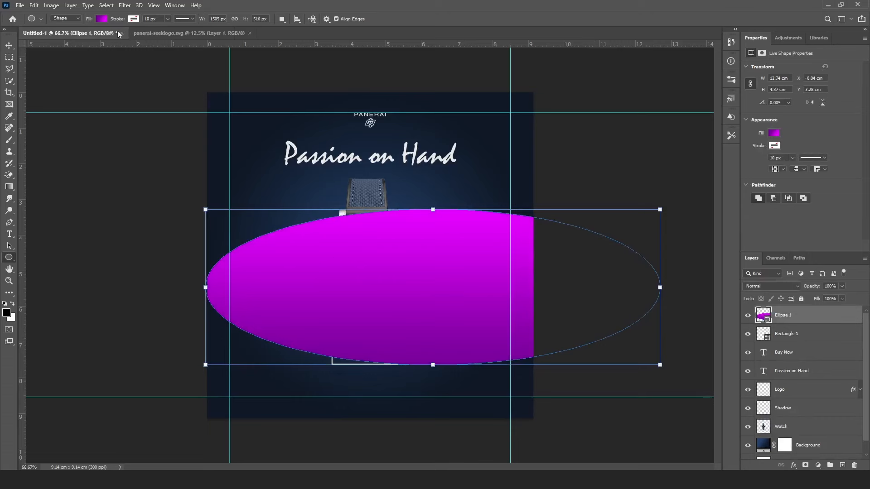
Step: Replace the ellipse's gradient fill with the solid dark blue #1a2e4a, sampled from the background beside the watch
{"action": "left_click", "coordinate": [101, 19]}
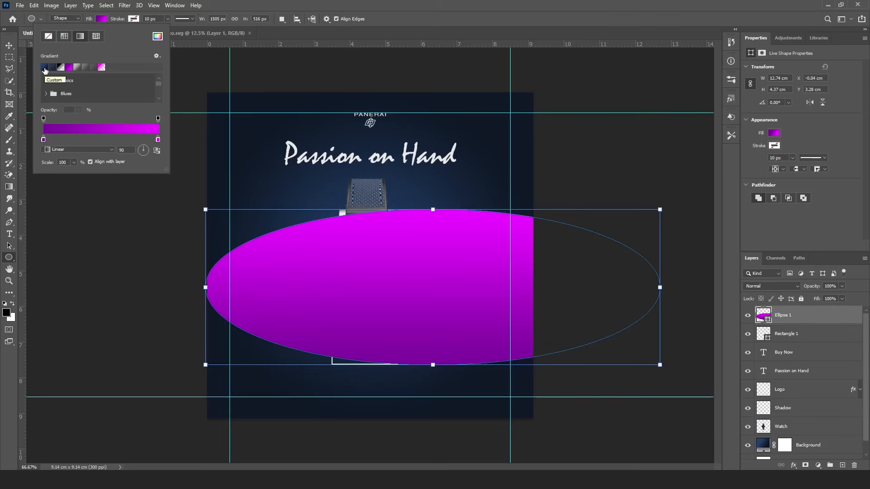
{"action": "left_click", "coordinate": [158, 37]}
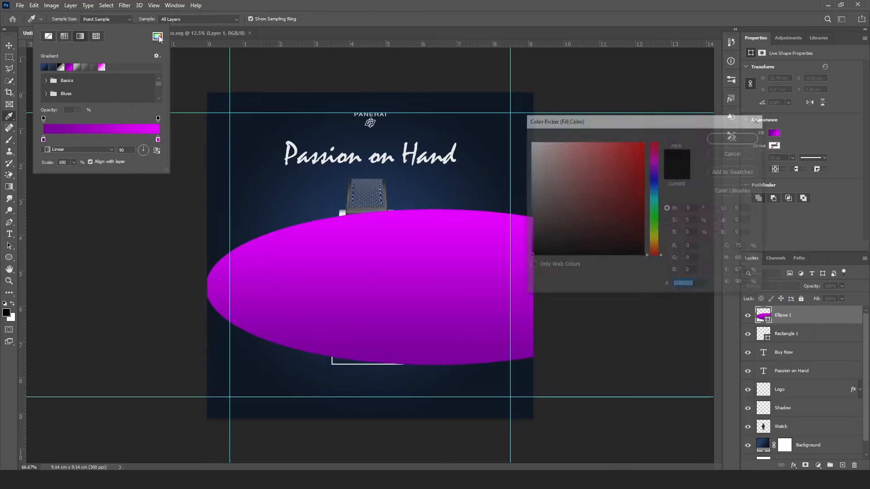
{"action": "left_click", "coordinate": [331, 187]}
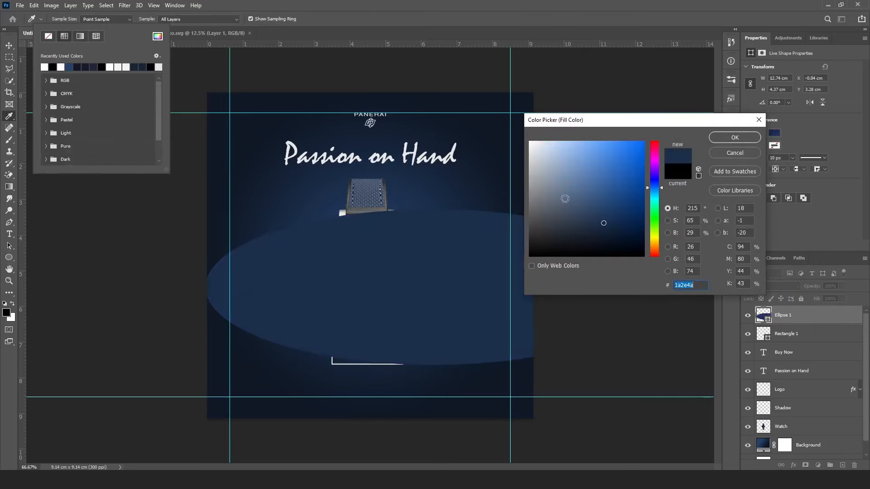
{"action": "left_click", "coordinate": [743, 137]}
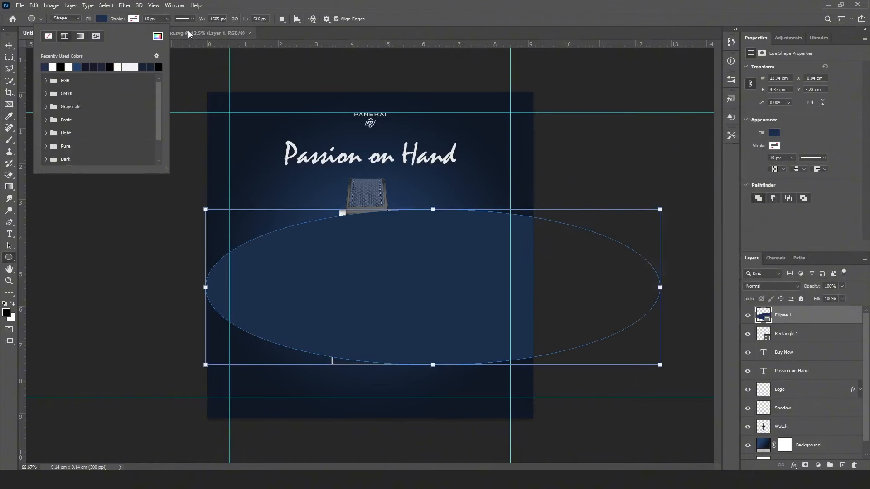
{"action": "left_click", "coordinate": [218, 7]}
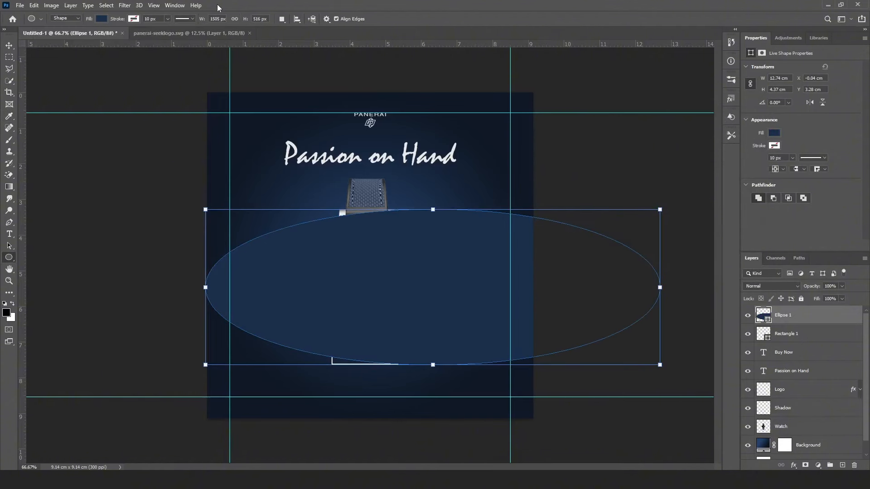
Step: Move the ellipse behind the watch's lower strap, at X -1.71 cm, Y 6.11 cm, place its layer directly above Background, and deselect it
{"action": "left_click", "coordinate": [9, 45]}
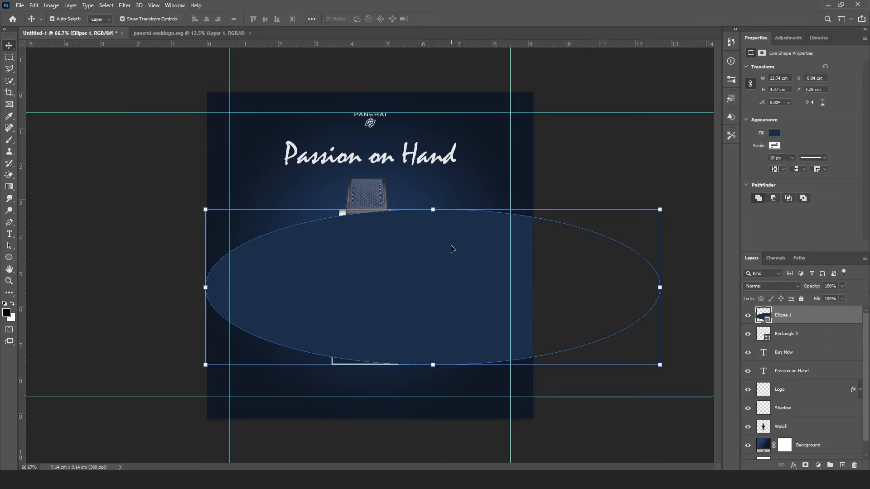
{"action": "left_click_drag", "start_coordinate": [461, 252], "coordinate": [399, 338]}
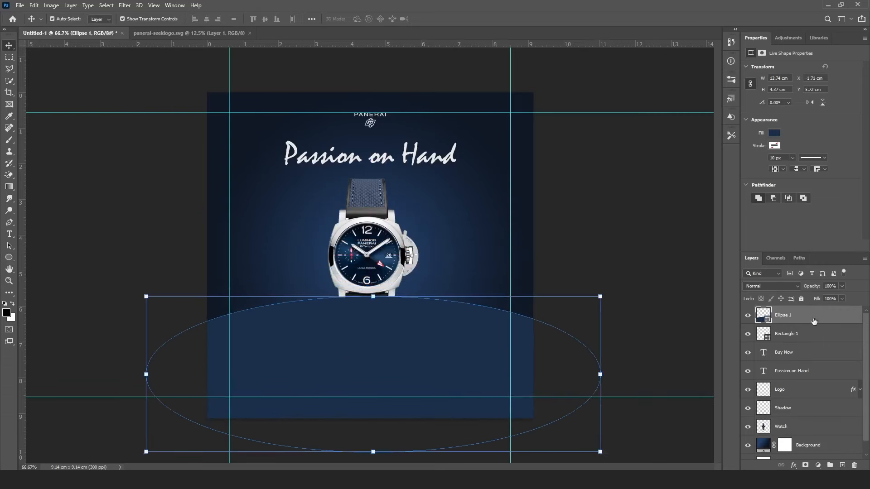
{"action": "left_click_drag", "start_coordinate": [814, 321], "coordinate": [814, 435]}
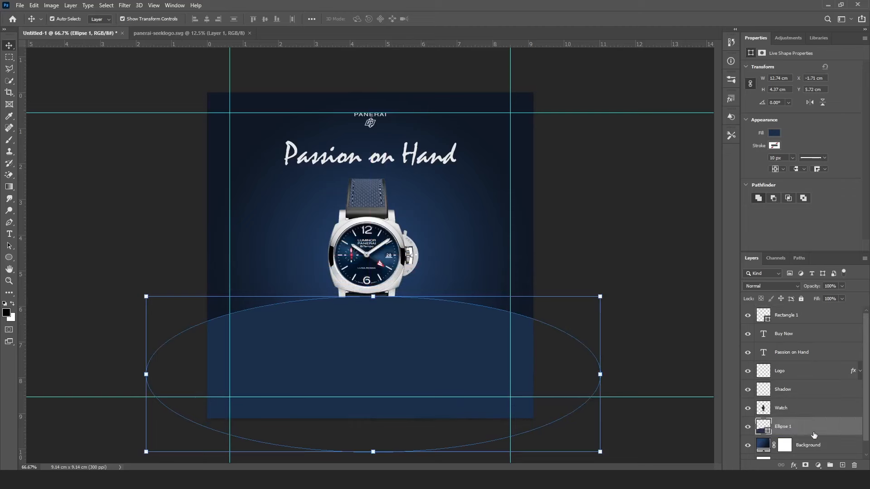
{"action": "left_click_drag", "start_coordinate": [470, 334], "coordinate": [468, 348]}
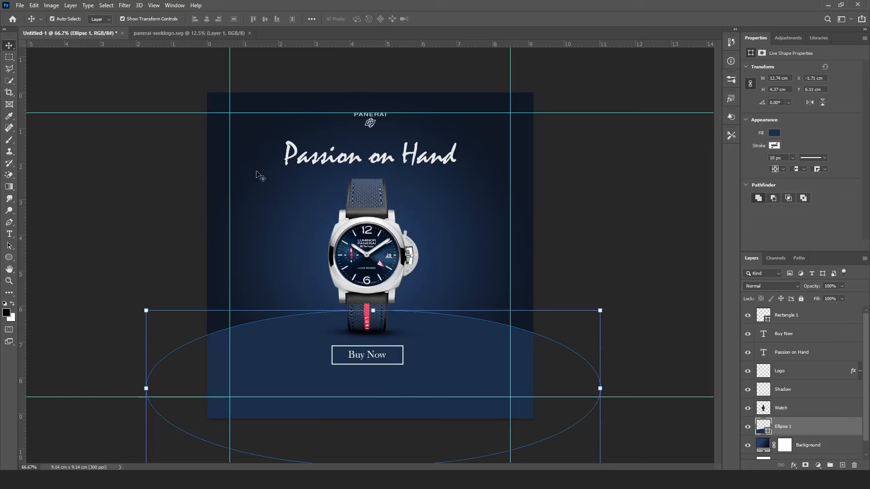
{"action": "left_click", "coordinate": [567, 160]}
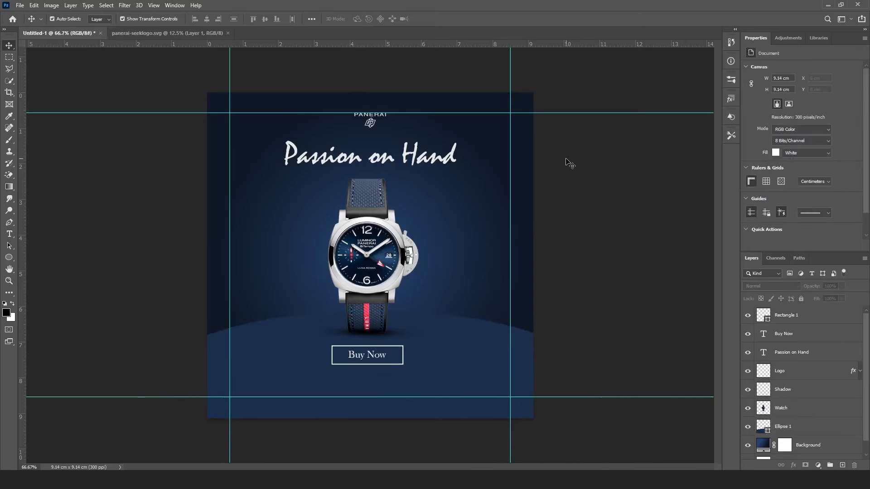
{"action": "left_click", "coordinate": [487, 370]}
{"action": "left_click", "coordinate": [610, 266]}
Step: Examine the whole advert in full-screen view at different magnifications, and return to the standard workspace
{"action": "key", "text": "f"}
{"action": "key", "text": "f"}
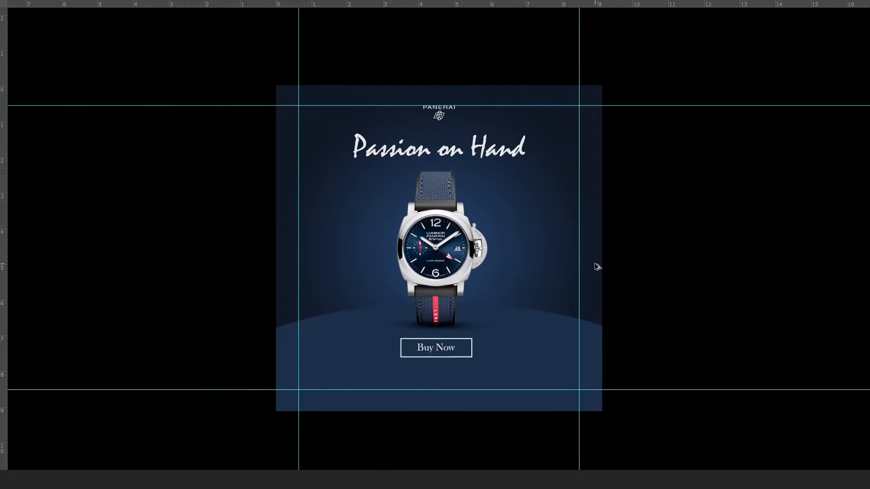
{"action": "scroll", "coordinate": [596, 266], "scroll_direction": "up", "scroll_amount": 1}
{"action": "scroll", "coordinate": [195, 200], "scroll_direction": "up", "scroll_amount": 1}
{"action": "scroll", "coordinate": [485, 219], "scroll_direction": "down", "scroll_amount": 3}
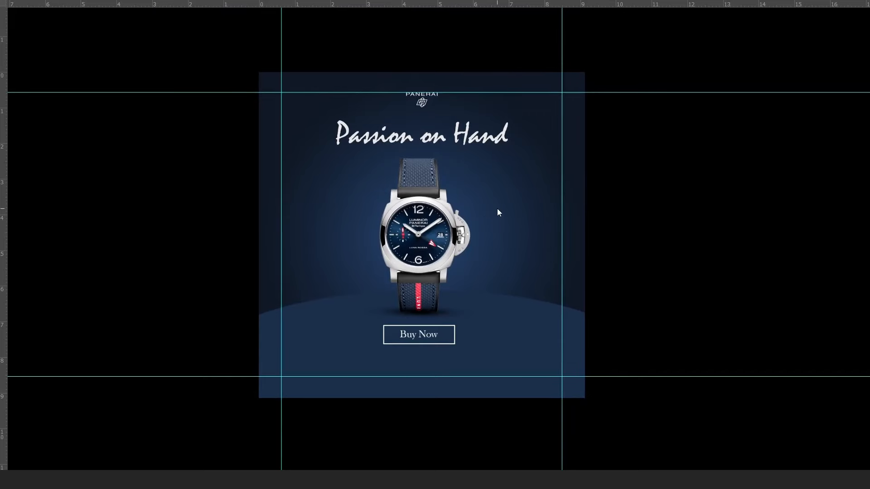
{"action": "scroll", "coordinate": [500, 114], "scroll_direction": "up", "scroll_amount": 1}
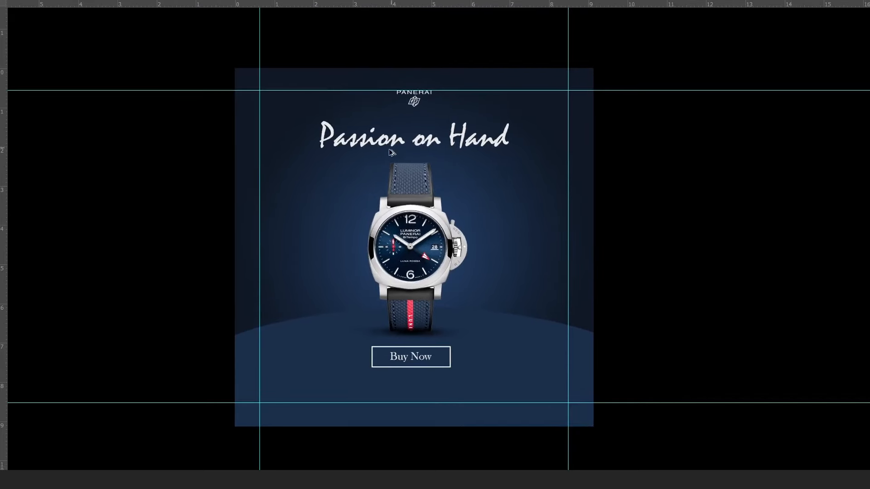
{"action": "scroll", "coordinate": [342, 170], "scroll_direction": "down", "scroll_amount": 1}
{"action": "scroll", "coordinate": [422, 185], "scroll_direction": "up", "scroll_amount": 1}
{"action": "scroll", "coordinate": [491, 201], "scroll_direction": "up", "scroll_amount": 1}
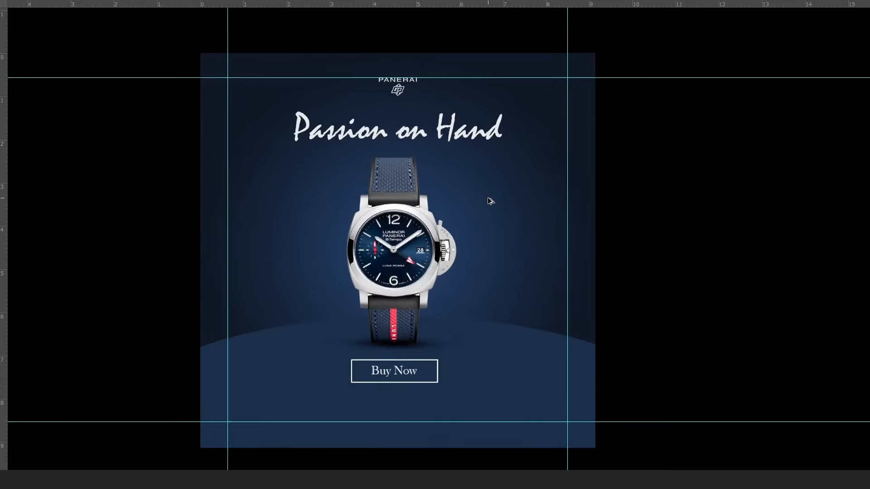
{"action": "scroll", "coordinate": [382, 293], "scroll_direction": "down", "scroll_amount": 2}
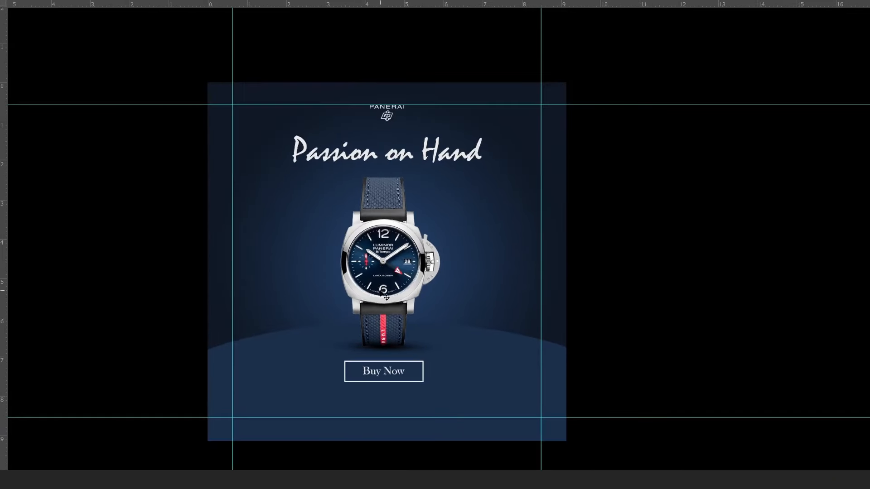
{"action": "key", "text": "f"}
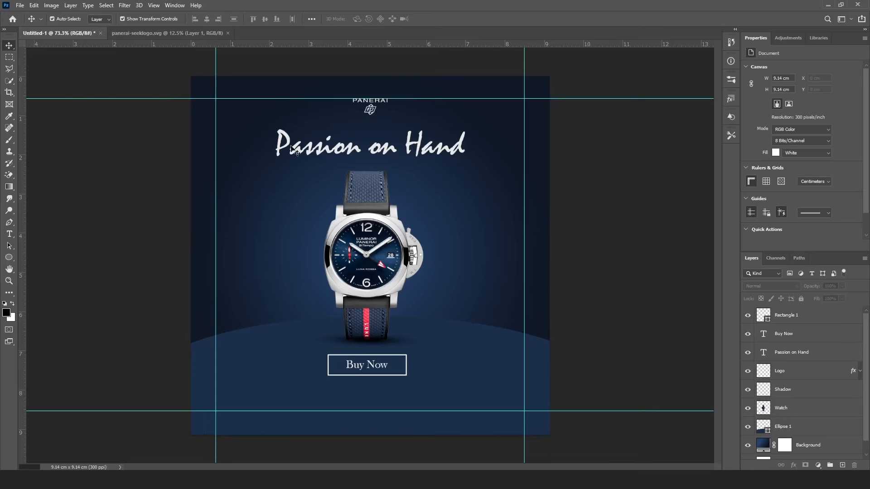
Step: Close the panerai-seeklogo.svg document without saving its changes
{"action": "left_click", "coordinate": [227, 33]}
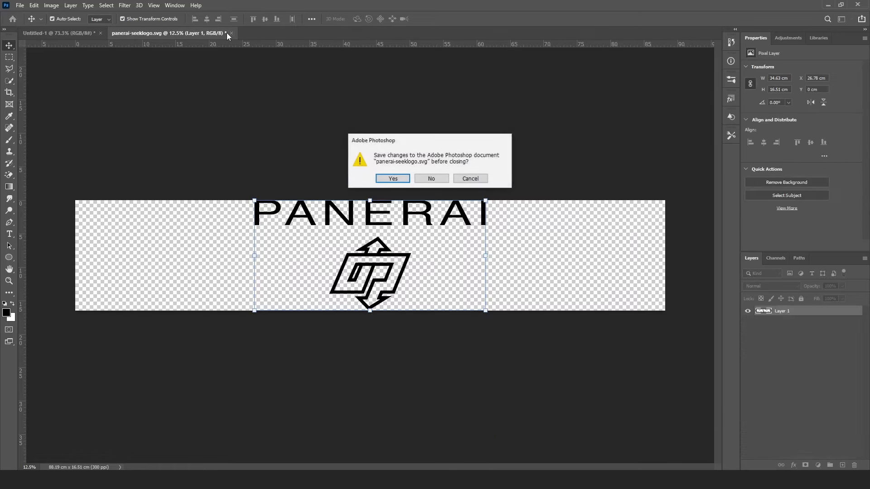
{"action": "left_click", "coordinate": [434, 179]}
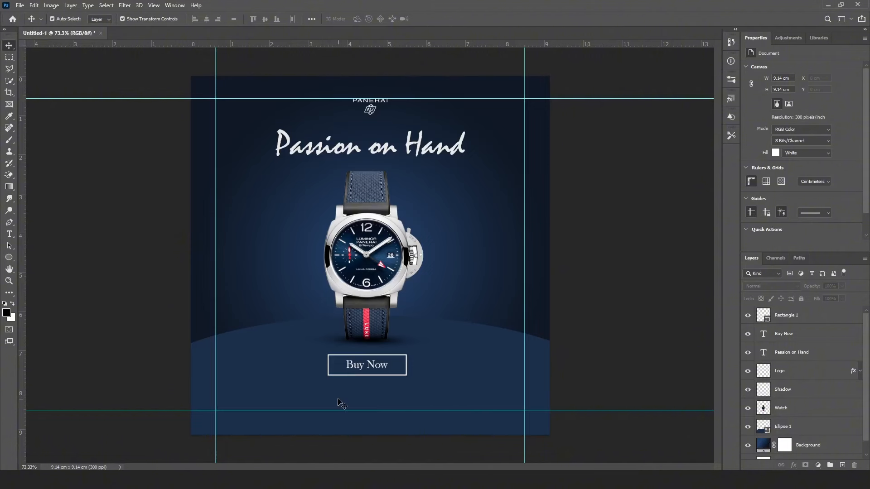
Step: Save a JPEG copy of the advert on the computer as w1 in New folder (3), with Maximum quality 12 and the Progressive format
{"action": "left_click", "coordinate": [20, 5]}
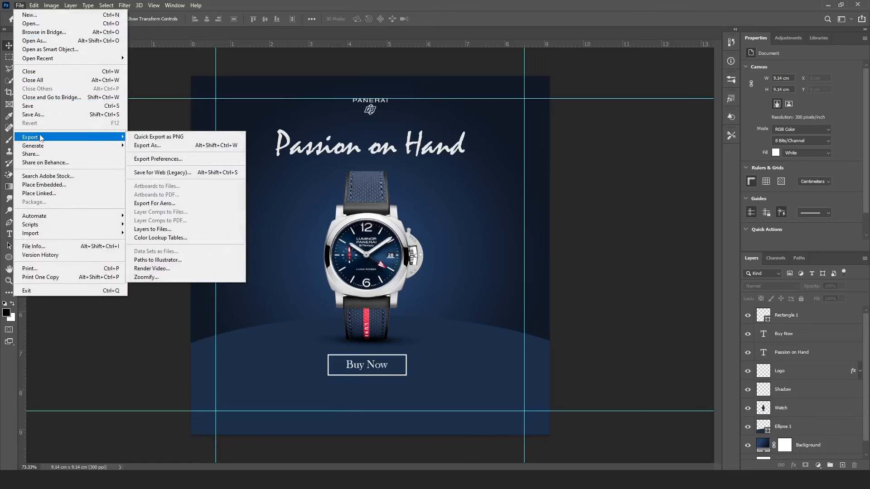
{"action": "left_click", "coordinate": [40, 118]}
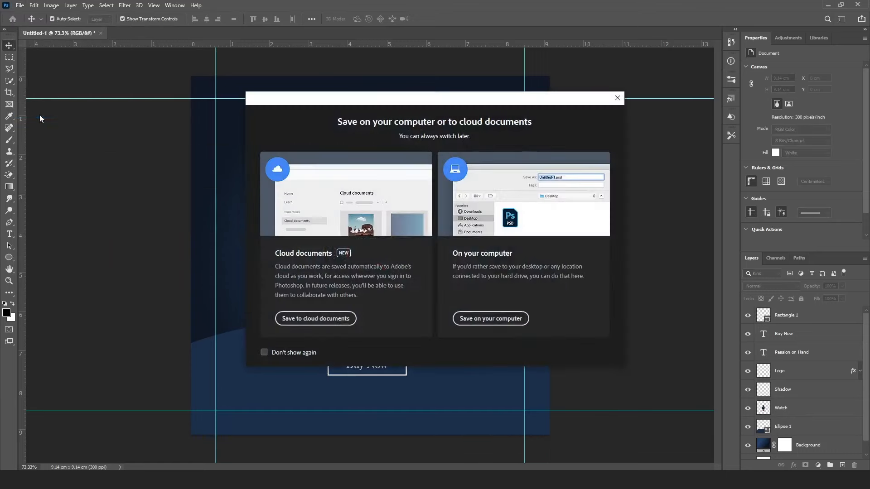
{"action": "left_click", "coordinate": [488, 324]}
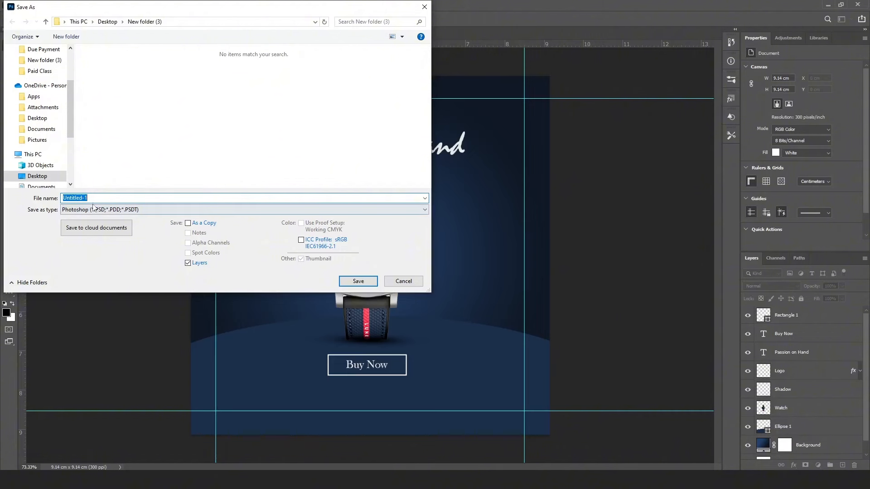
{"action": "left_click", "coordinate": [117, 211]}
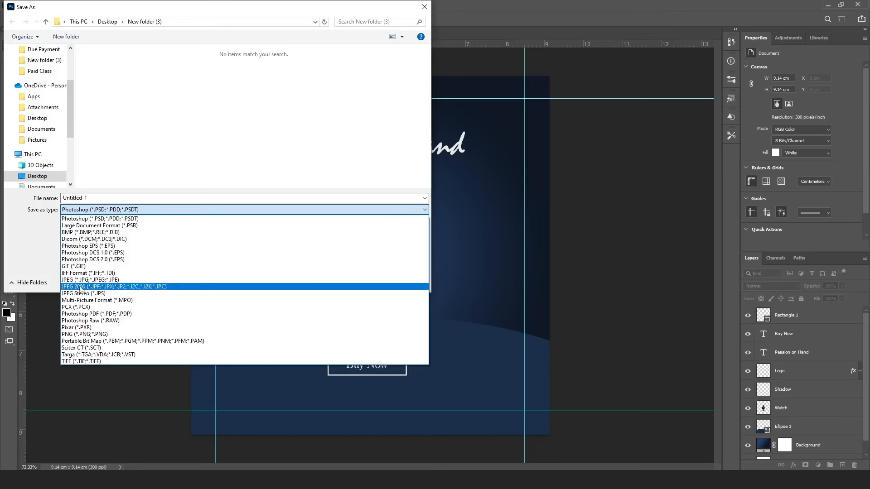
{"action": "left_click", "coordinate": [86, 283]}
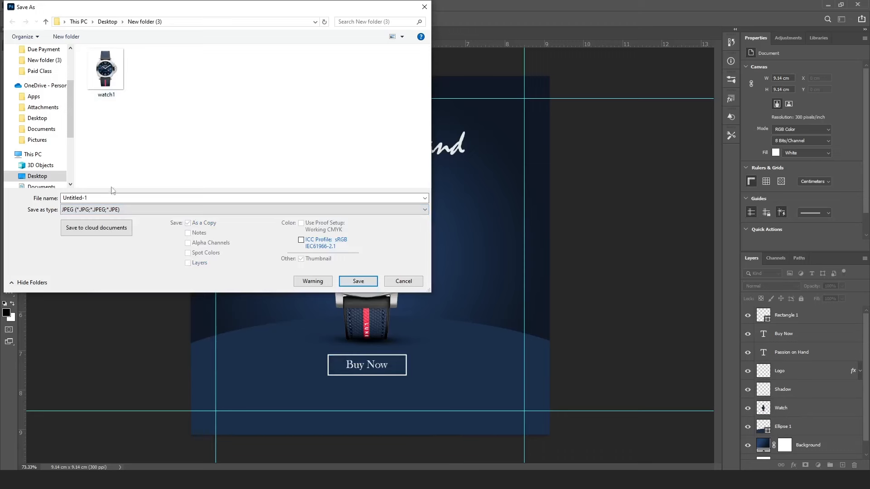
{"action": "left_click", "coordinate": [194, 198]}
{"action": "type", "text": "w1"}
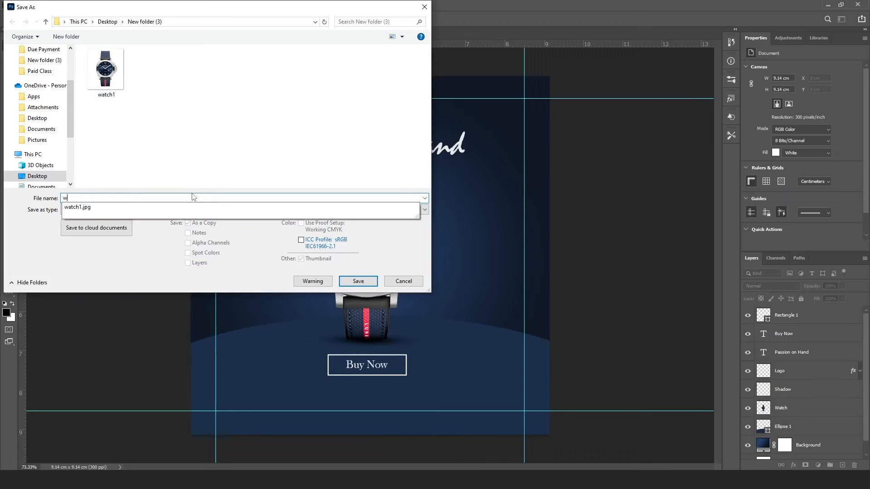
{"action": "left_click", "coordinate": [365, 284]}
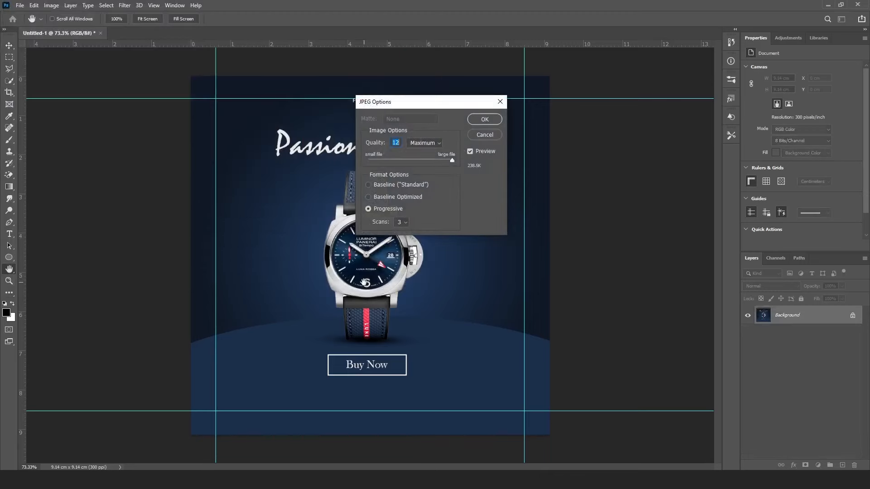
{"action": "left_click", "coordinate": [484, 120]}
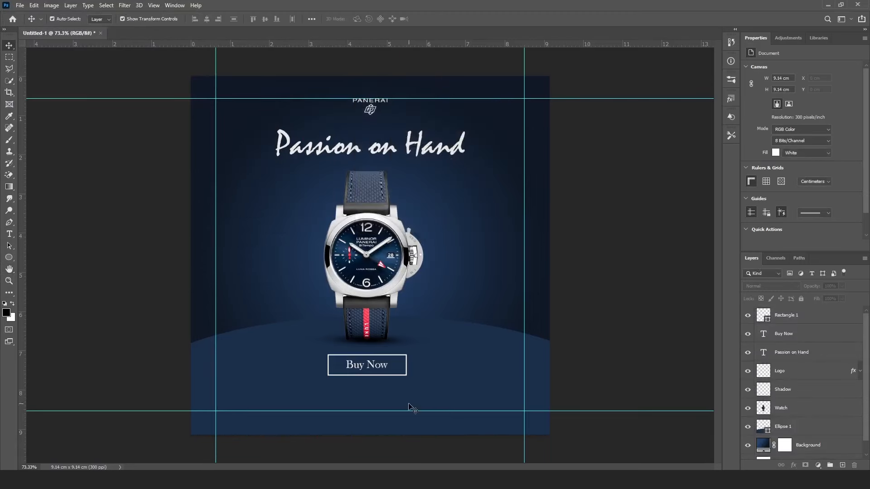
Step: Switch to File Explorer, open the exported w1 image in the photo viewer and inspect it full screen
{"action": "key", "text": "alt+Tab"}
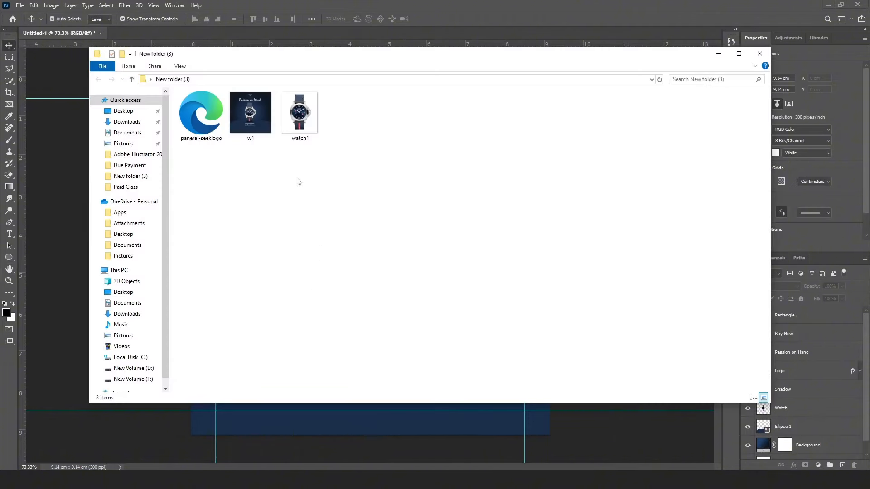
{"action": "double_click", "coordinate": [253, 116]}
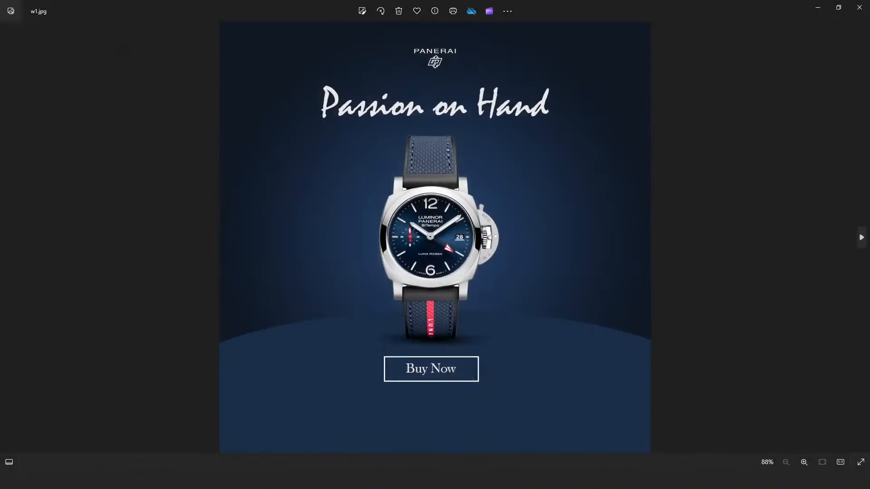
{"action": "left_click", "coordinate": [861, 463]}
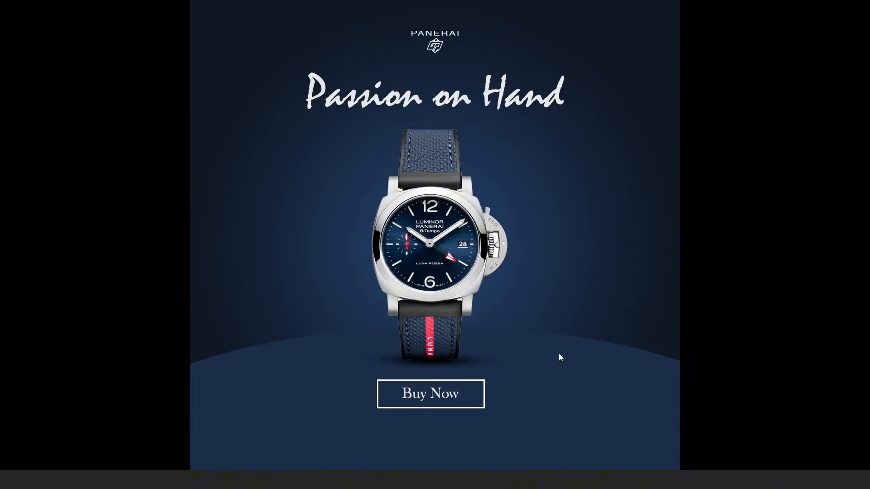
{"action": "key", "text": "Escape"}
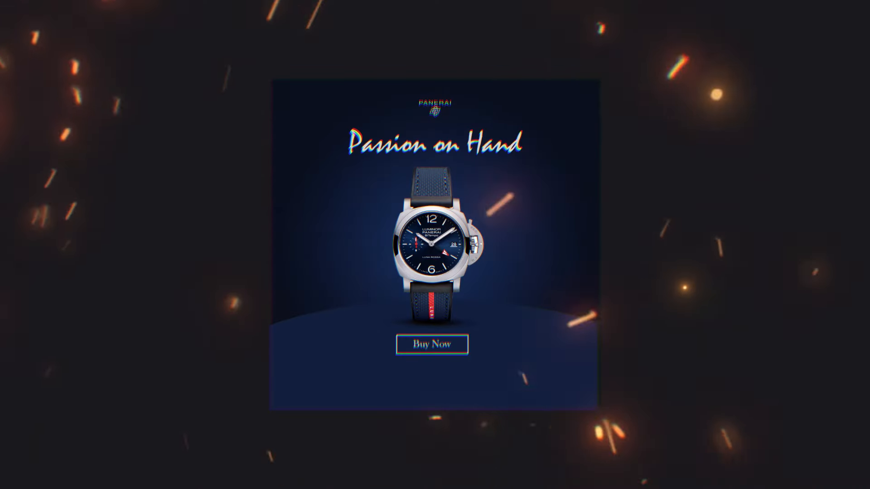